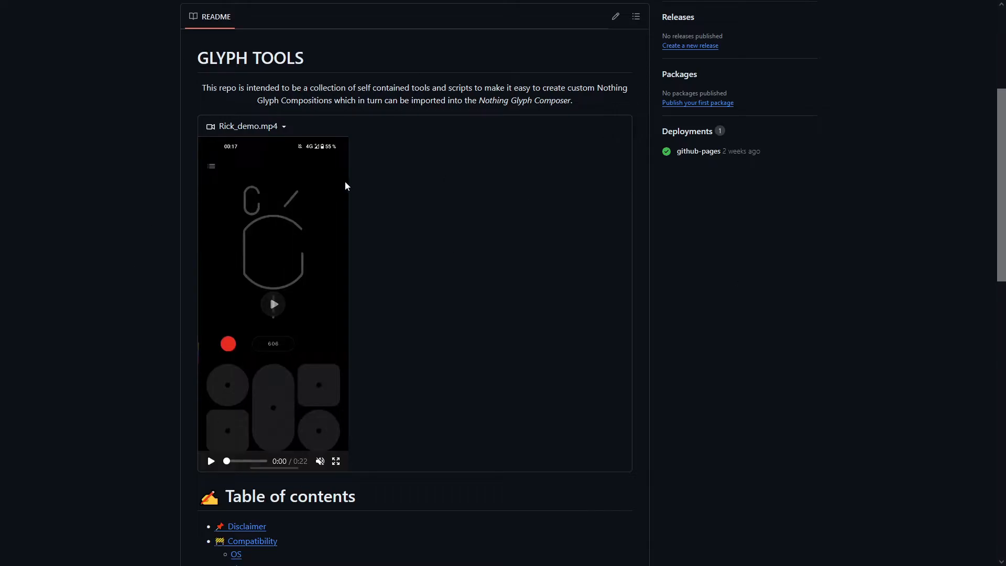
Open the Glyph Tools wiki from the README and go to its "Downloading the Glyph Tools" topic.
scroll(123, 241, "down", 1)
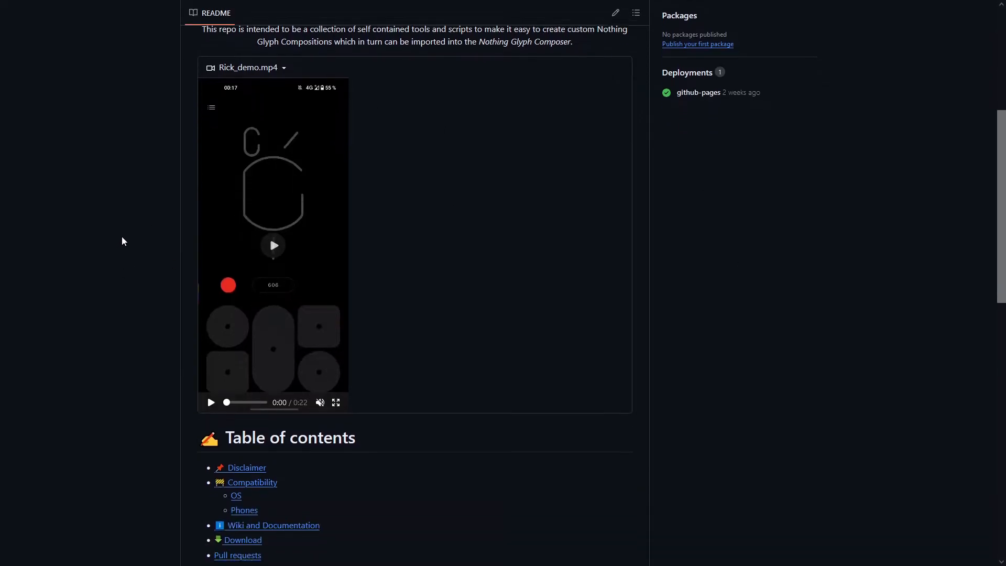
scroll(125, 242, "down", 12)
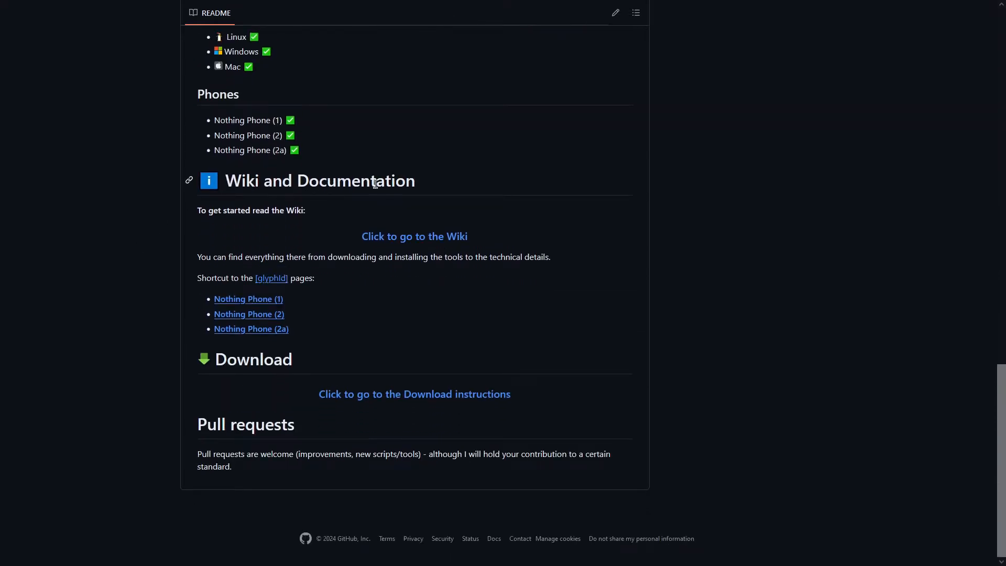
left_click(430, 236)
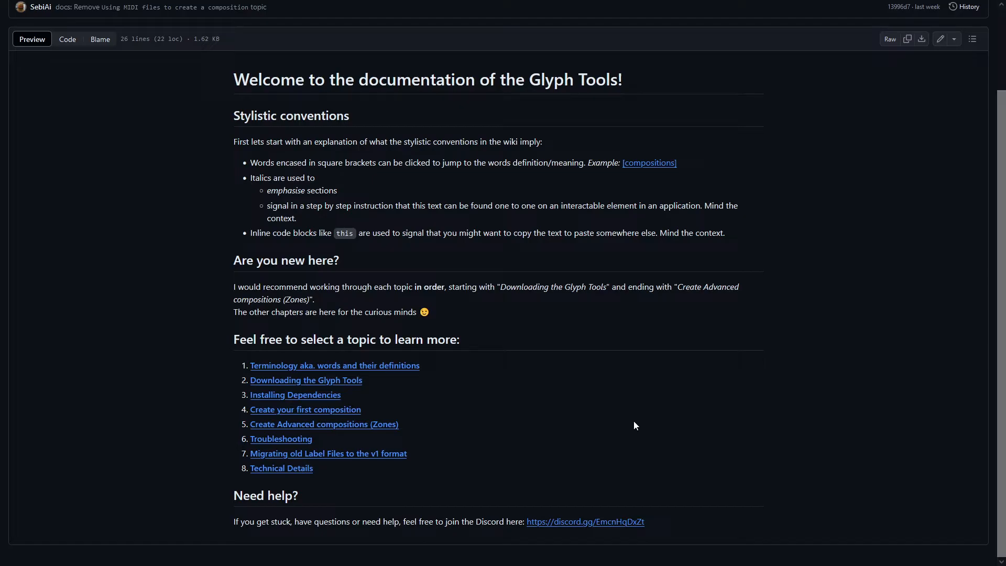
left_click(360, 381)
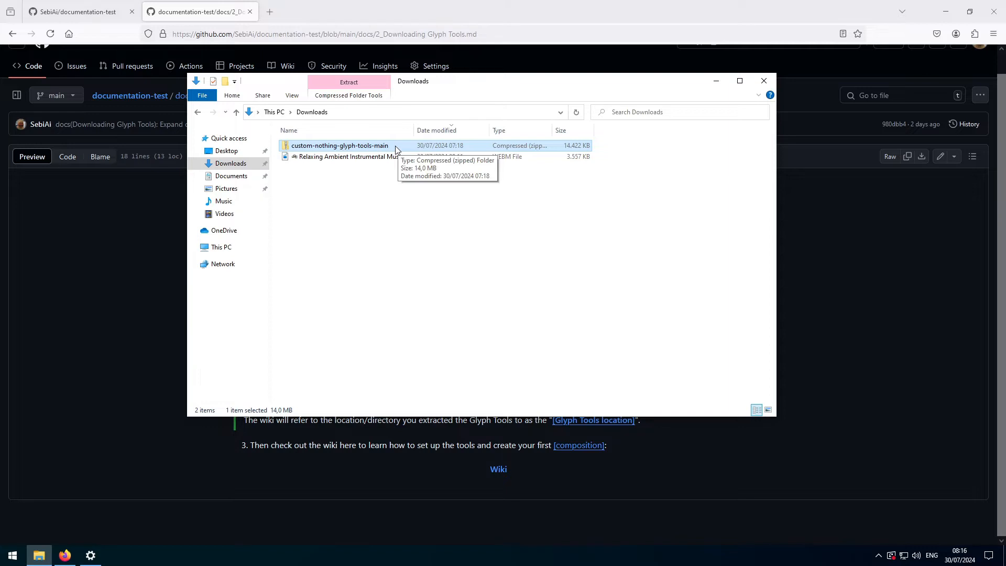
Extract the custom-nothing-glyph-tools-main folder from the downloaded zip into Documents and open the extracted folder.
double_click(395, 148)
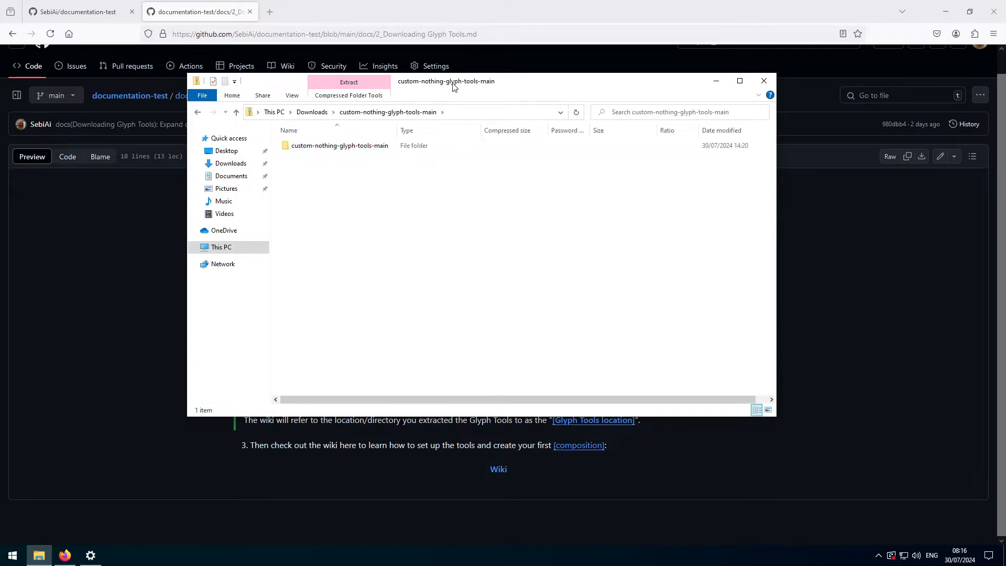
left_click(367, 145)
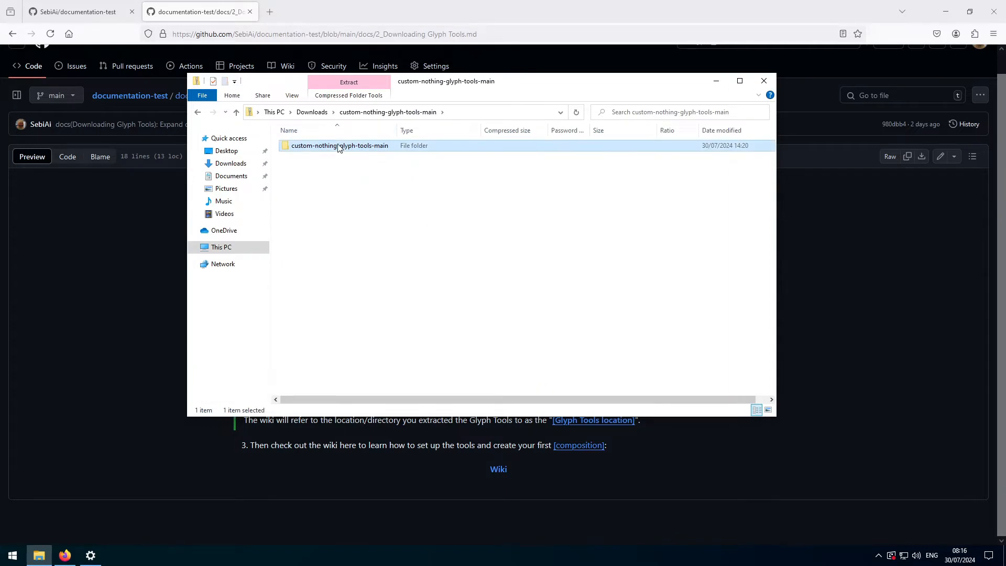
left_click_drag(338, 148, 233, 181)
left_click(233, 181)
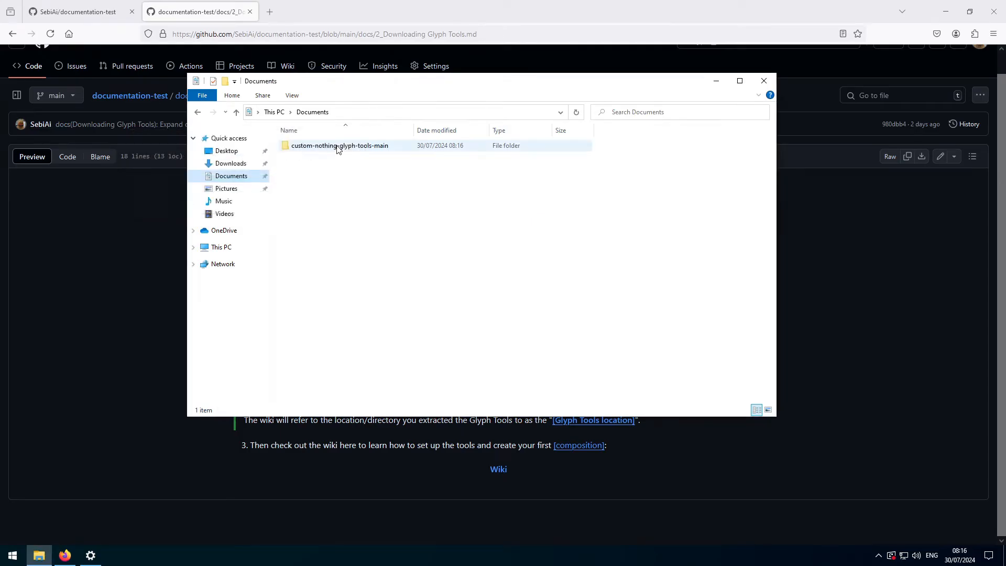
double_click(337, 148)
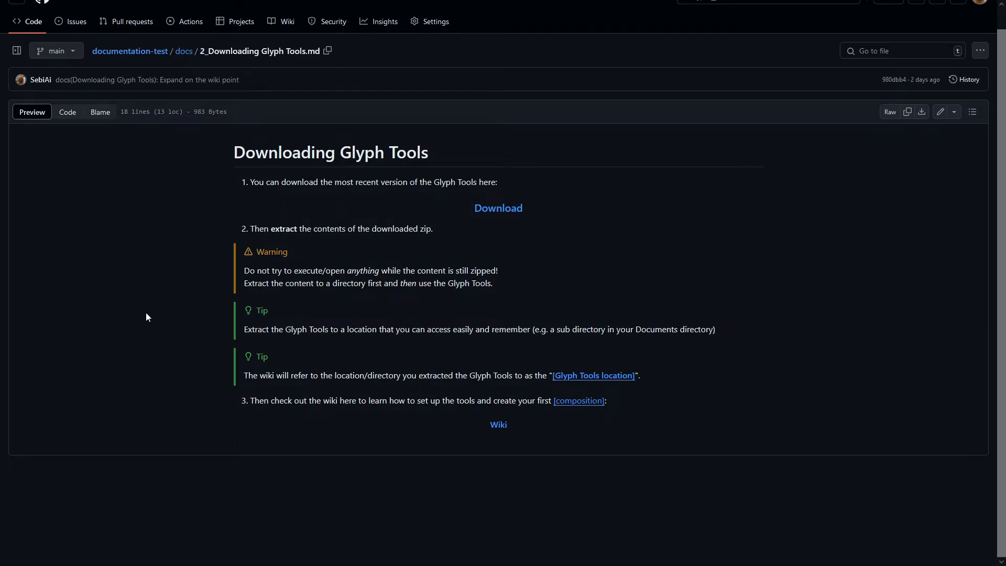
Return to the wiki overview, open the "Installing Dependencies" topic and read the recommended automatic installation option for Windows.
key("alt+Left")
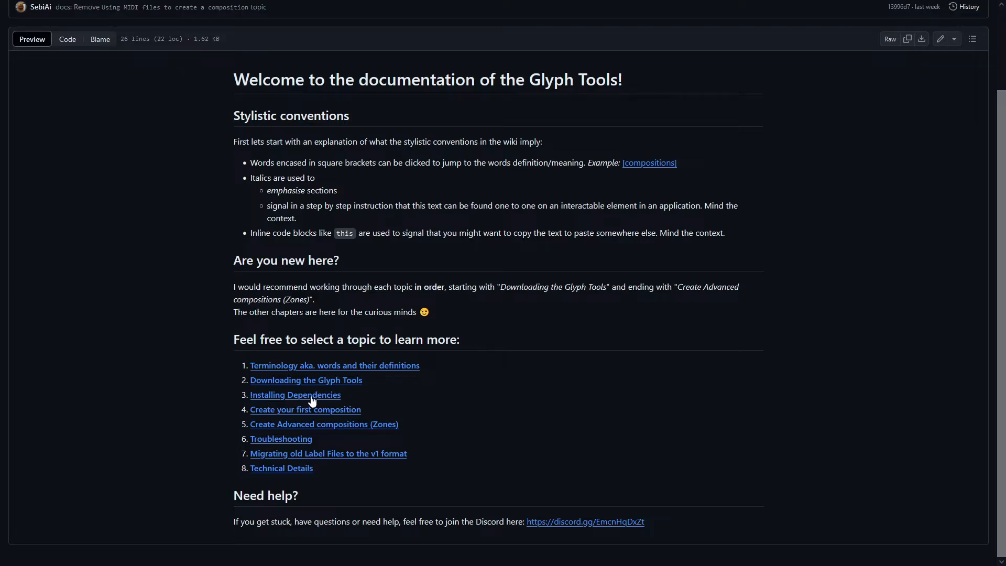
left_click(313, 401)
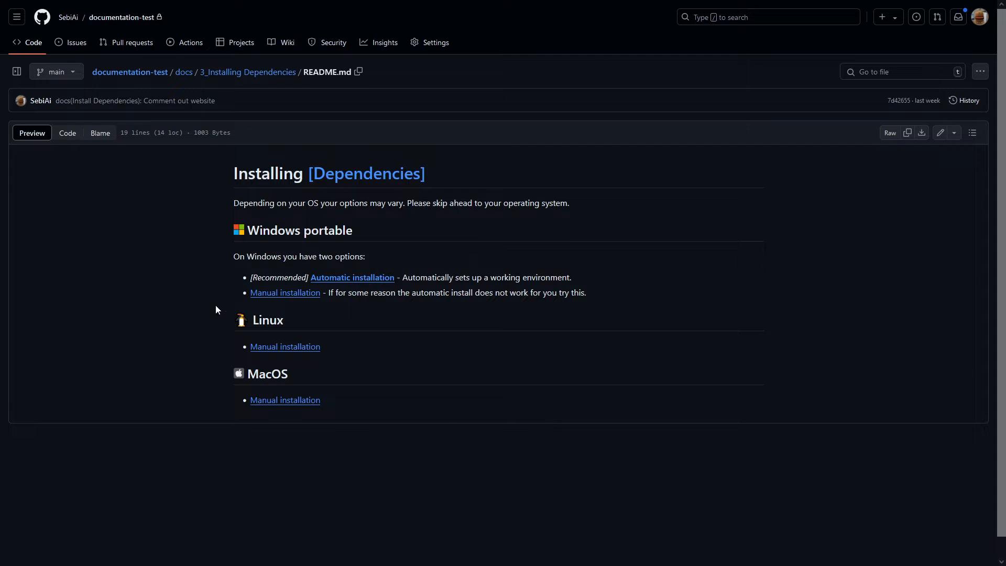
left_click_drag(265, 278, 289, 277)
left_click_drag(483, 277, 399, 277)
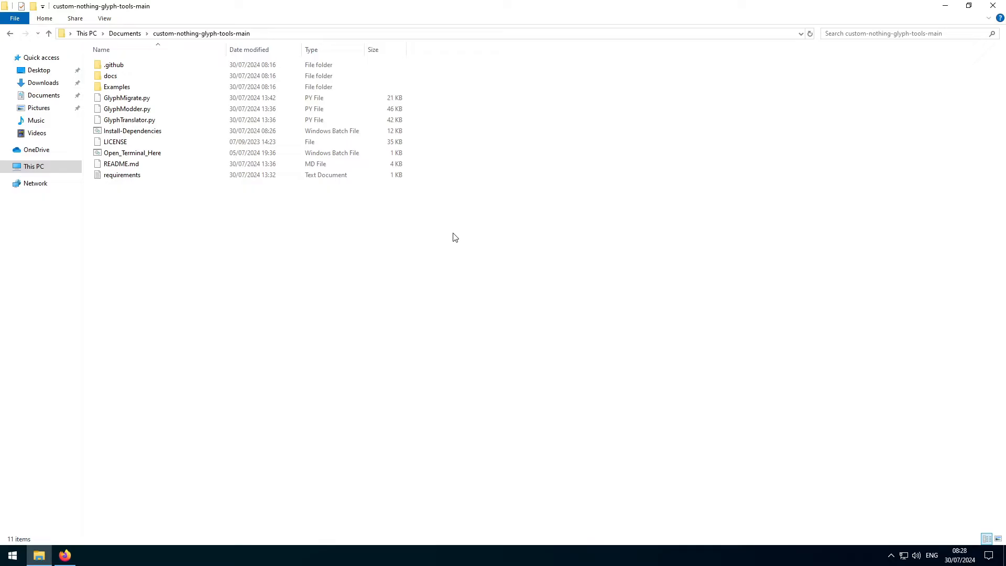
Turn on the display of file name extensions in the custom-nothing-glyph-tools-main folder.
left_click(102, 18)
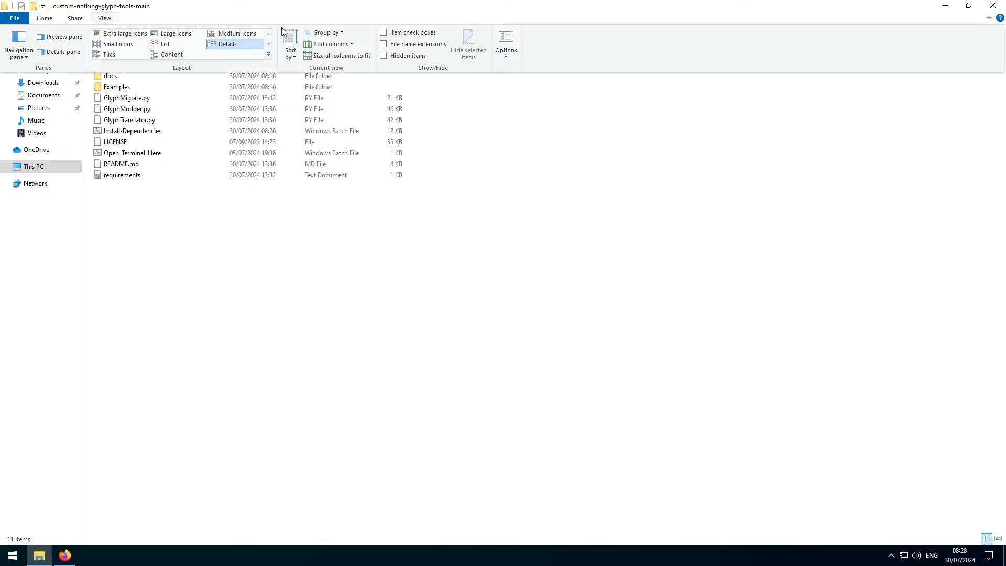
left_click(384, 45)
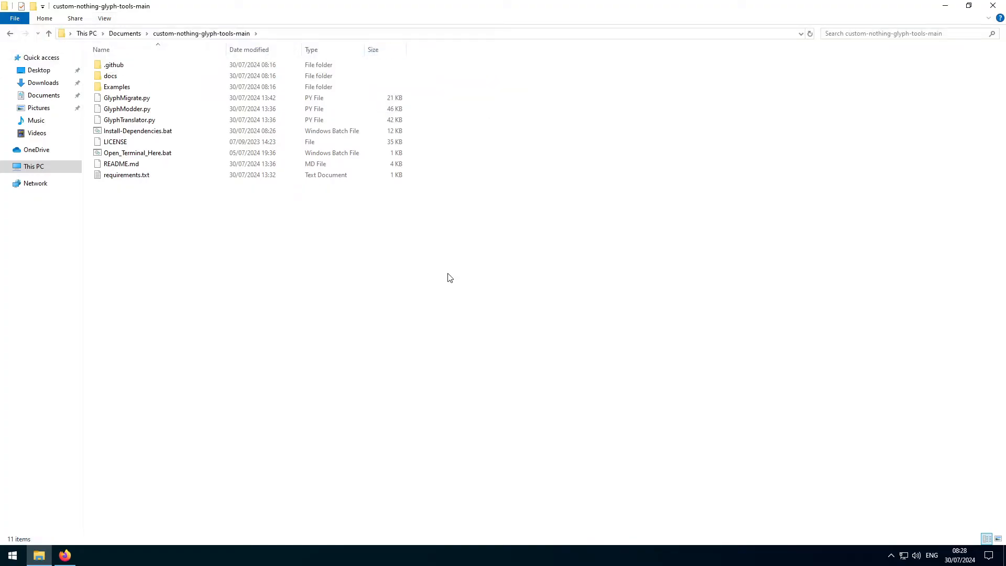
left_click(104, 18)
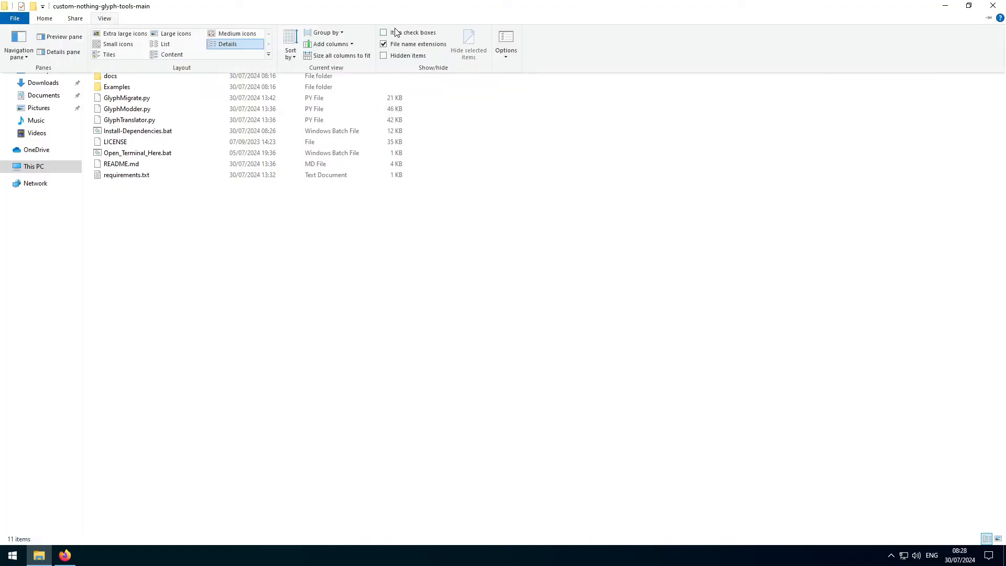
left_click(152, 231)
right_click(152, 229)
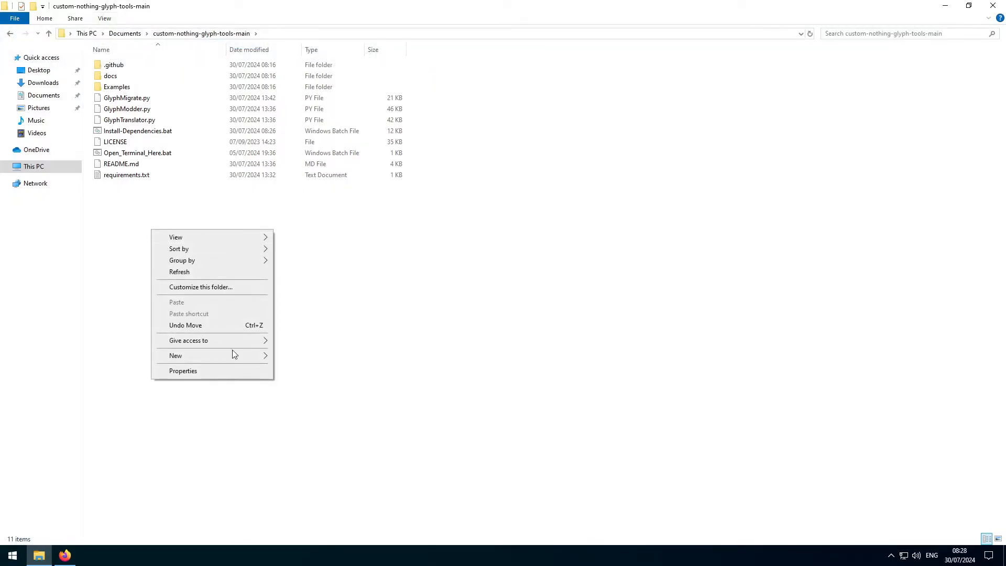
left_click(220, 289)
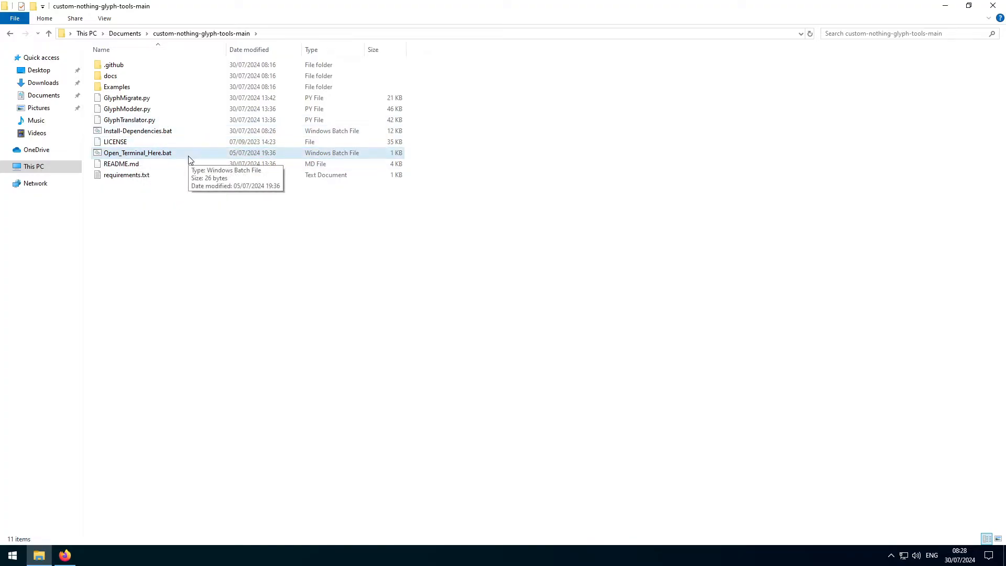
Run Install-Dependencies.bat, agree to continue and allow Windows Command Processor to run with administrator rights.
left_click(180, 131)
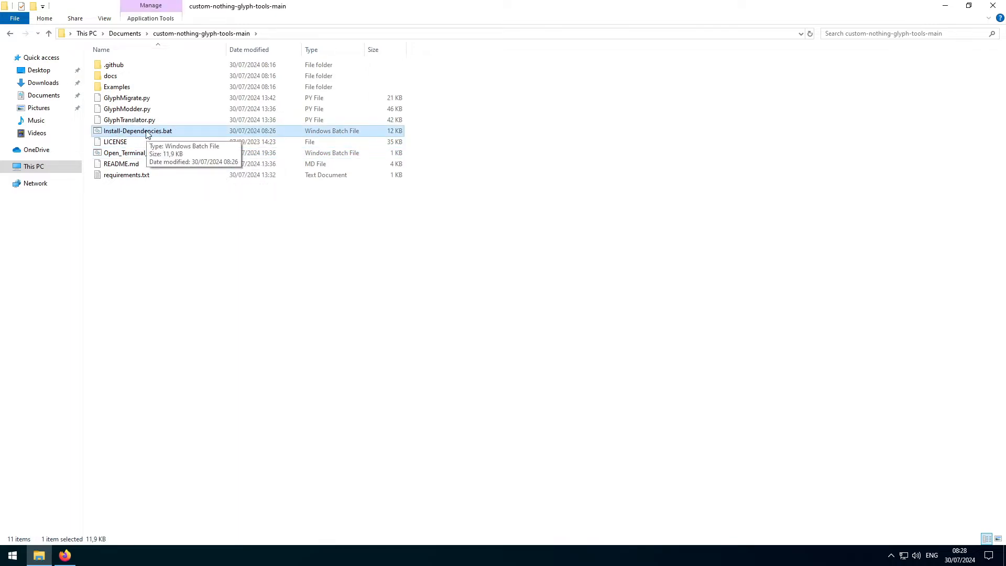
double_click(194, 134)
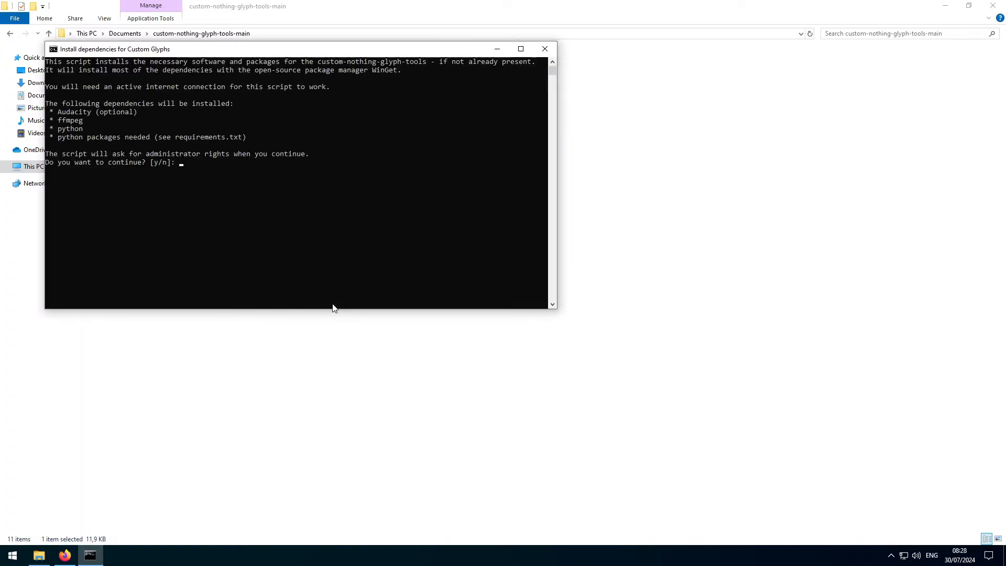
left_click_drag(195, 52, 269, 68)
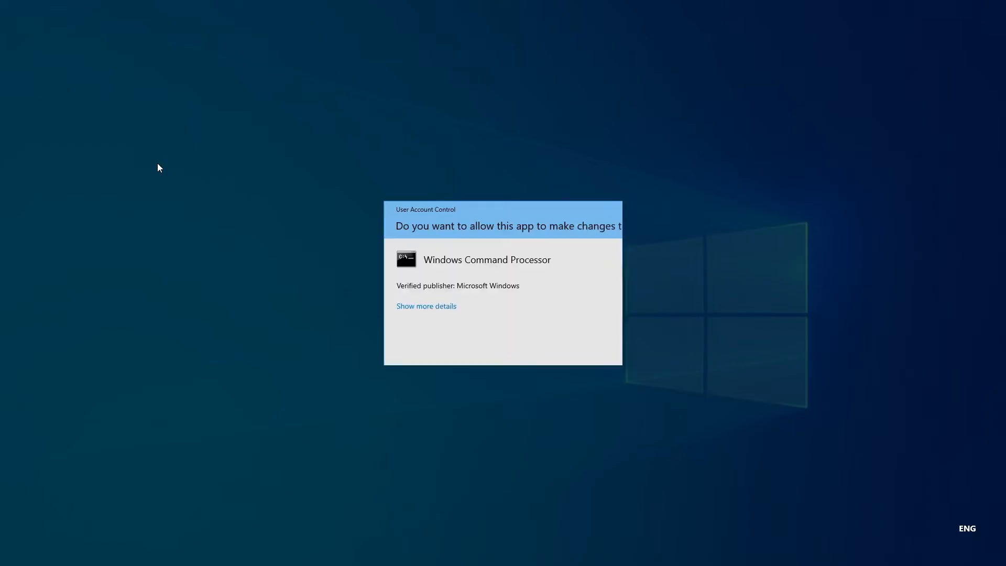
left_click(437, 341)
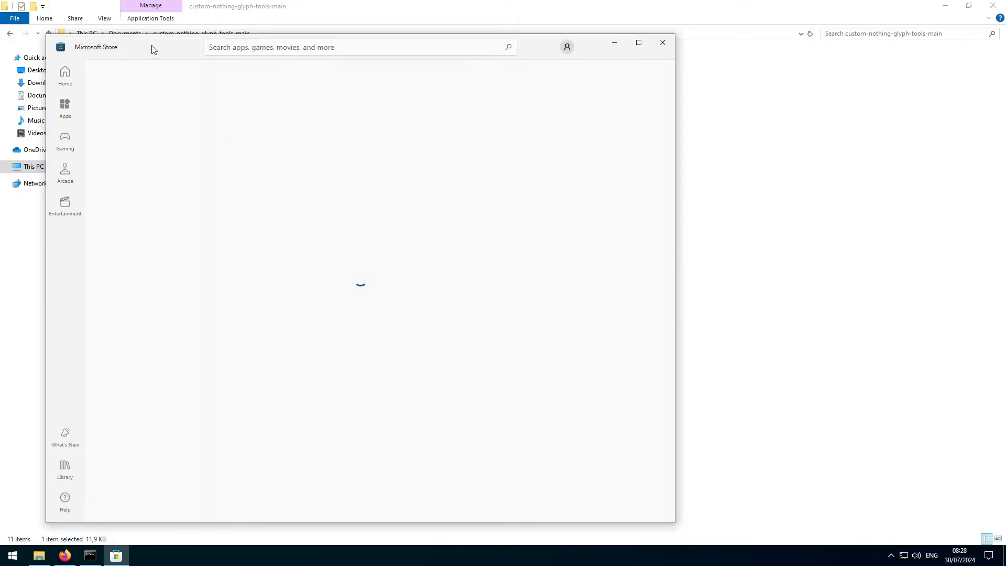
Install or update App Installer in the Microsoft Store and close the store window.
left_click_drag(152, 46, 354, 33)
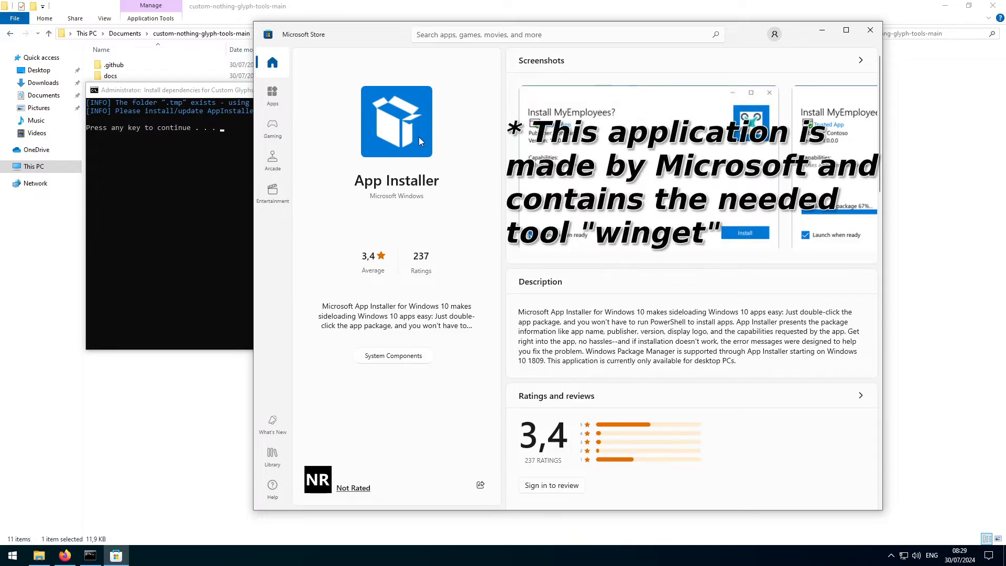
left_click(408, 227)
left_click(870, 30)
Continue the dependency script, answering yes to installing Audacity, the source agreement terms and invoking Python via 'python3'.
left_click_drag(338, 100, 406, 108)
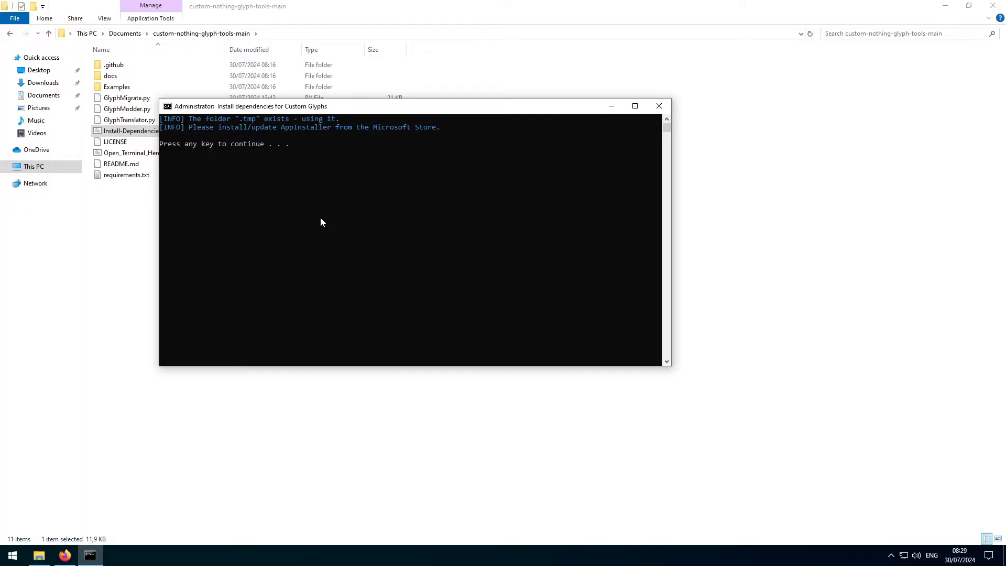
key("Return")
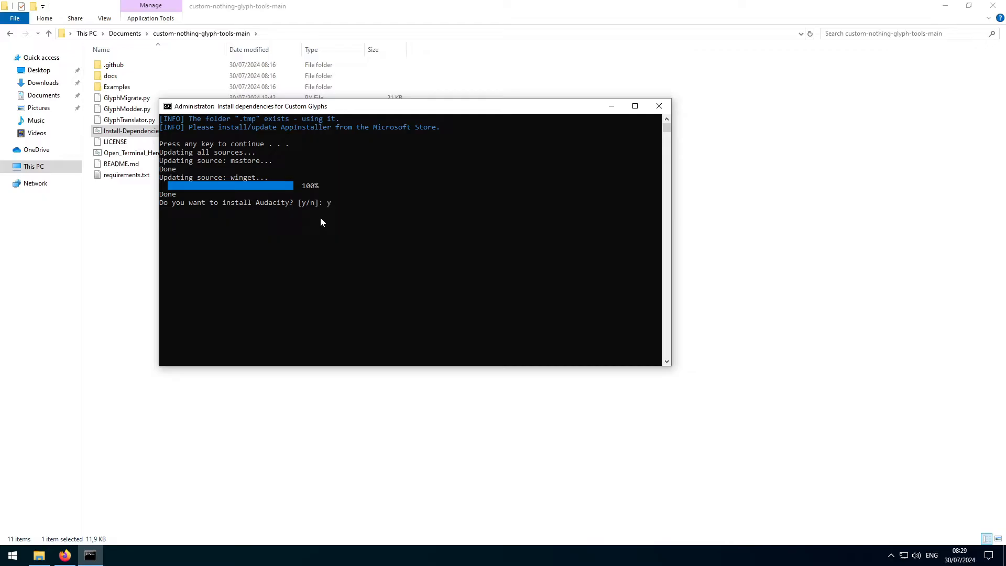
type("y")
key("Return")
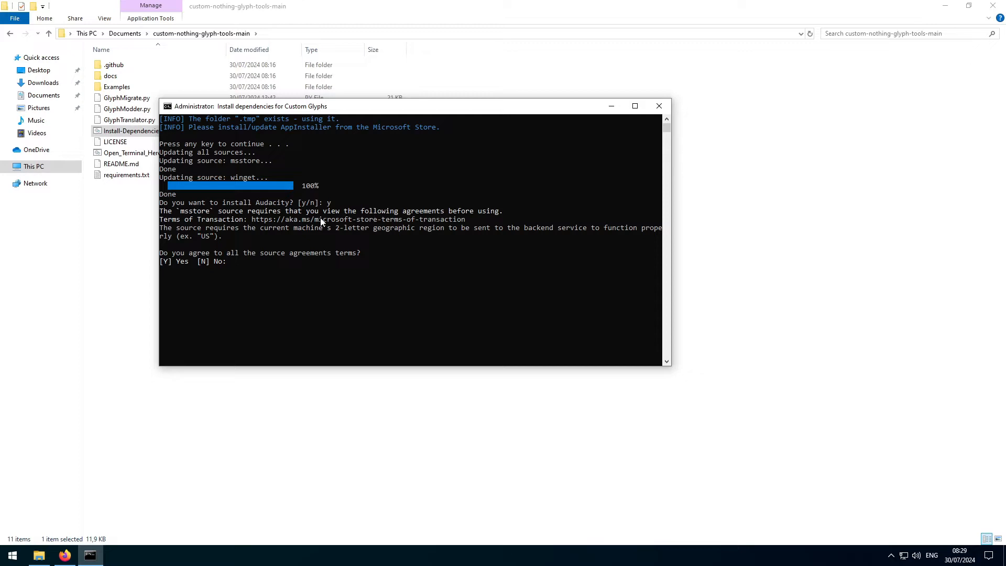
type("Y")
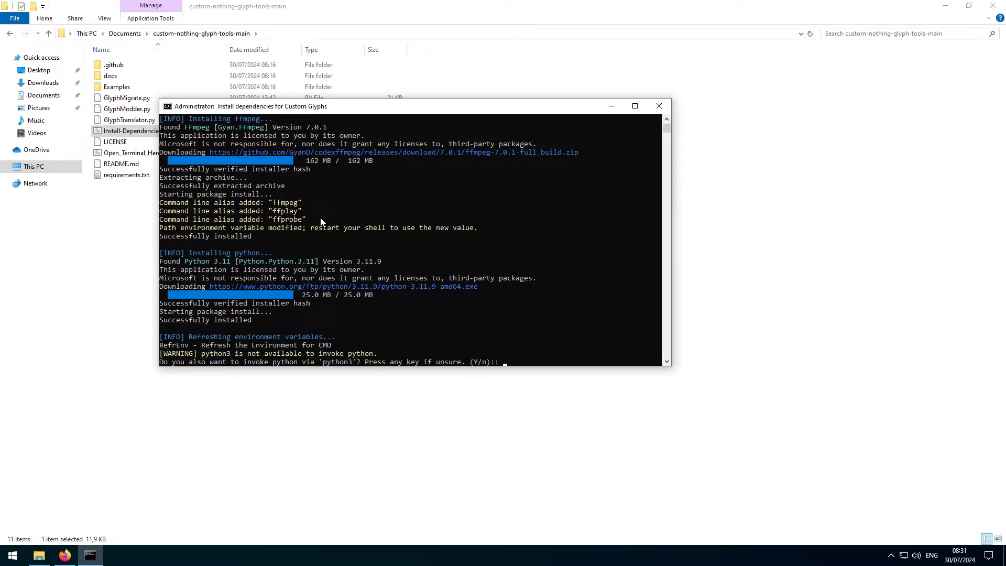
key("y")
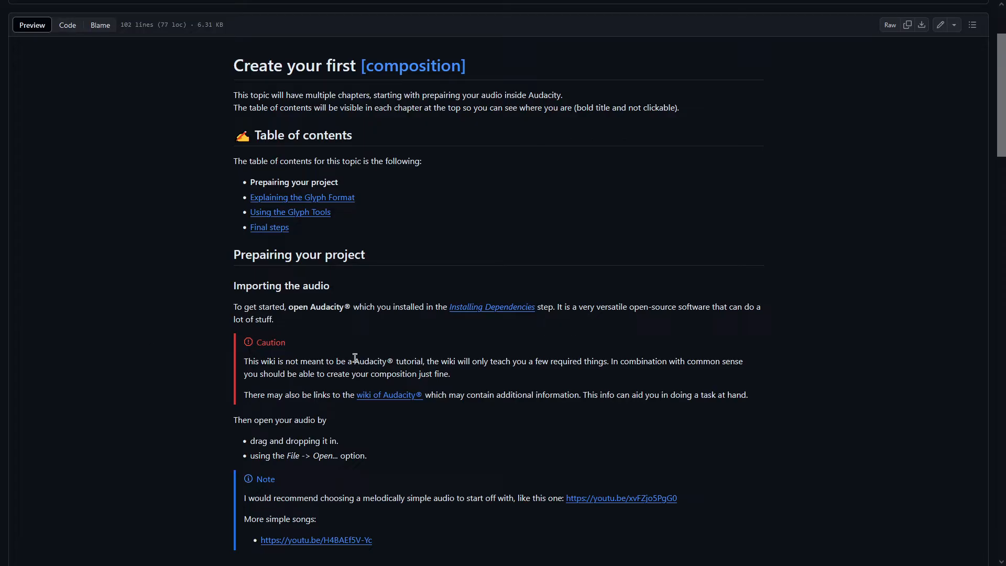
Review the wiki's audio import instructions for the first composition and launch Audacity.
left_click_drag(354, 361, 423, 362)
scroll(186, 427, "down", 4)
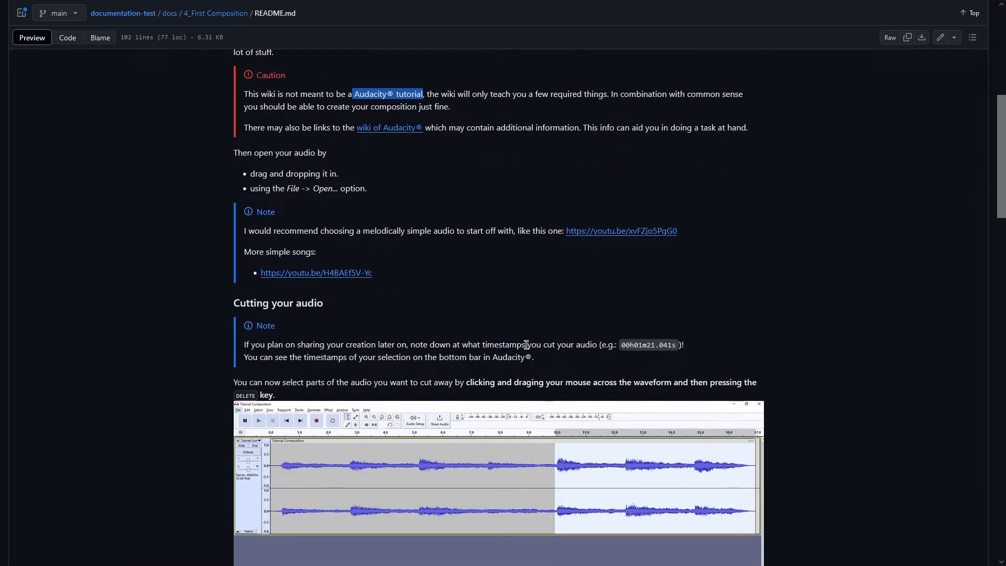
scroll(385, 413, "up", 2)
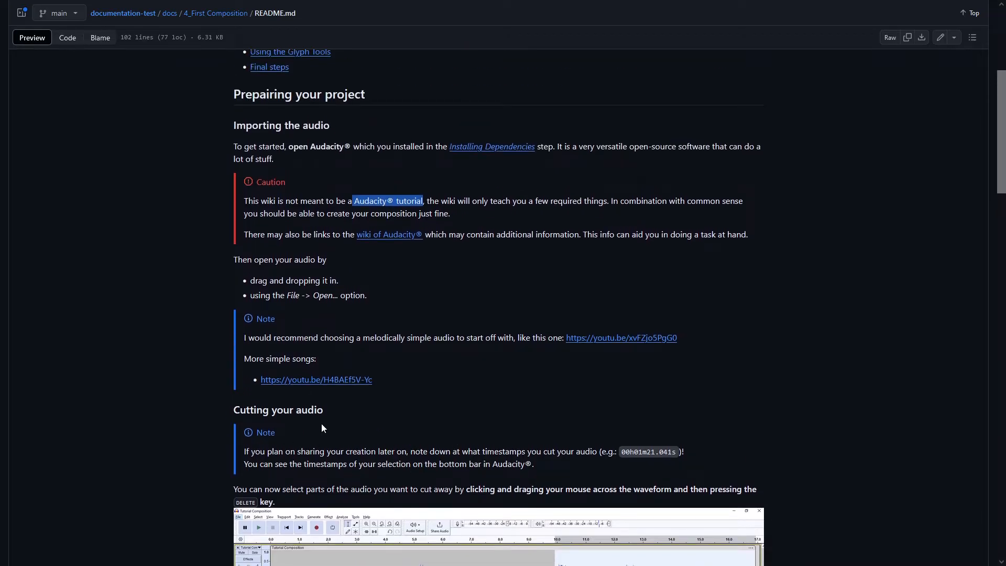
key("super")
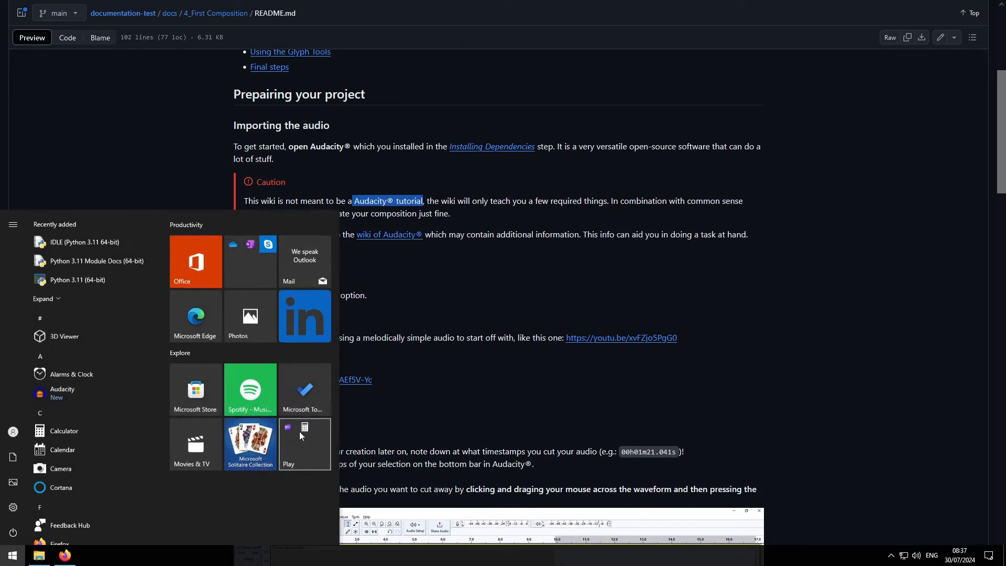
left_click(92, 392)
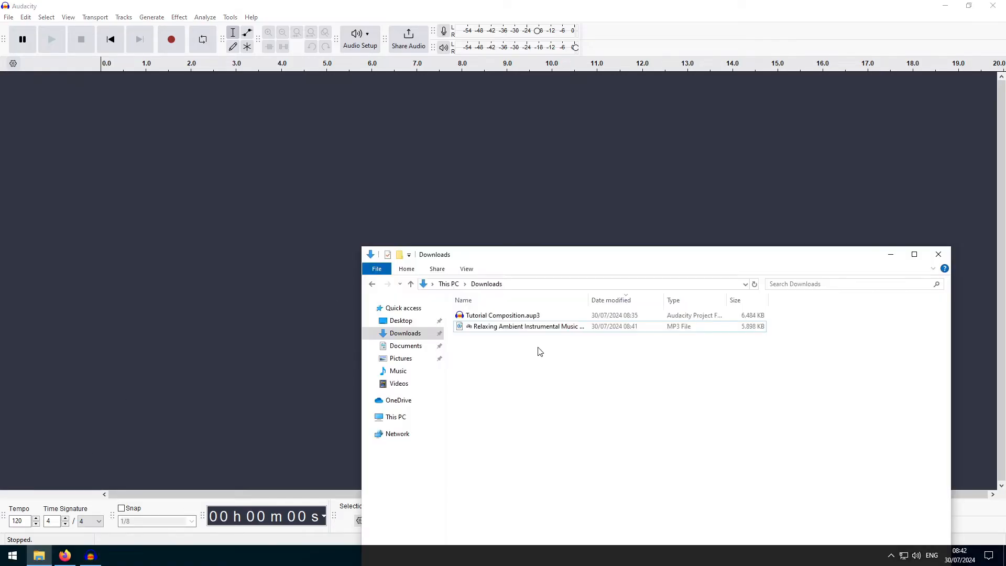
Import the Relaxing Ambient Instrumental Music MP3 from the Downloads folder into the empty Audacity project.
left_click(533, 327)
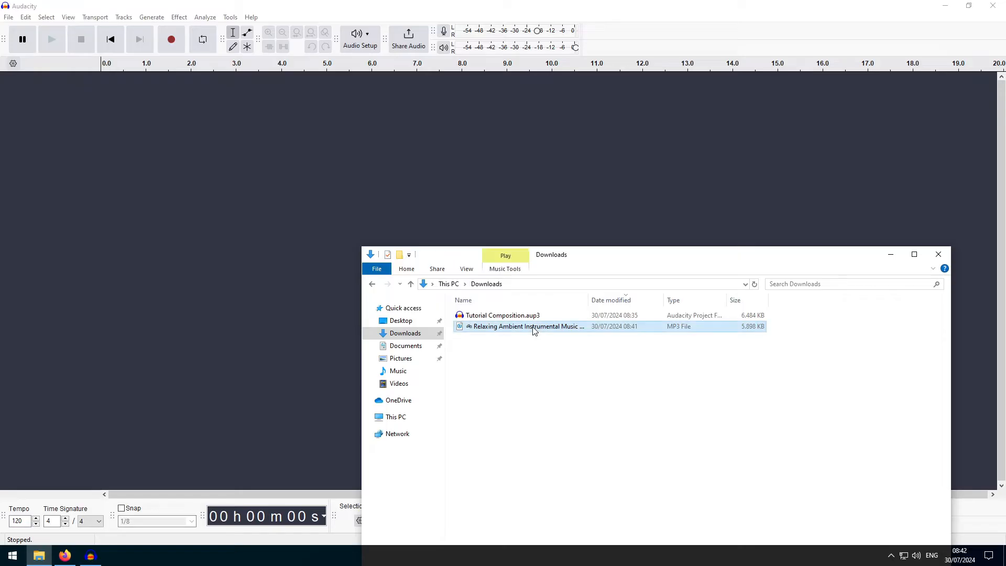
left_click_drag(530, 328, 300, 185)
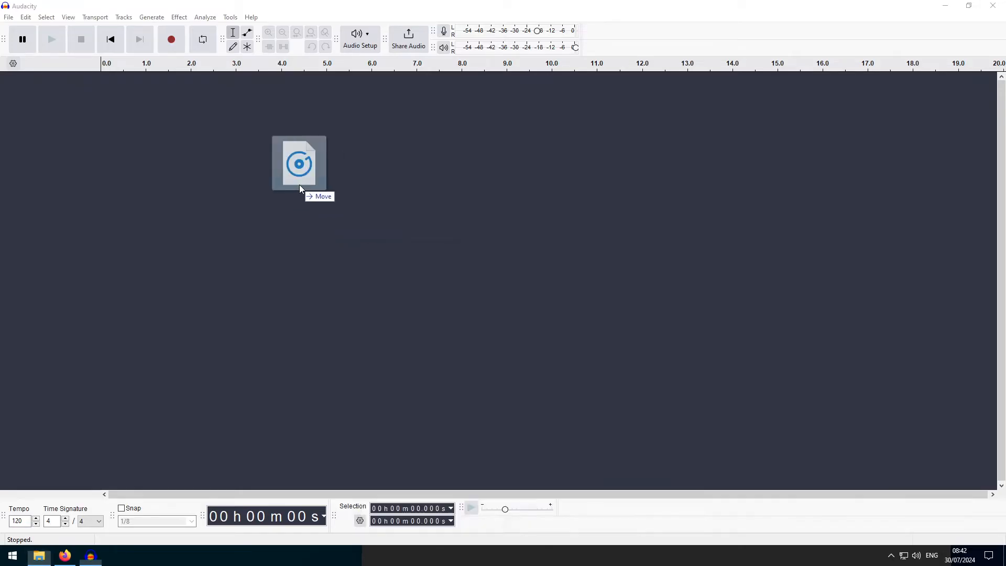
left_click(379, 327)
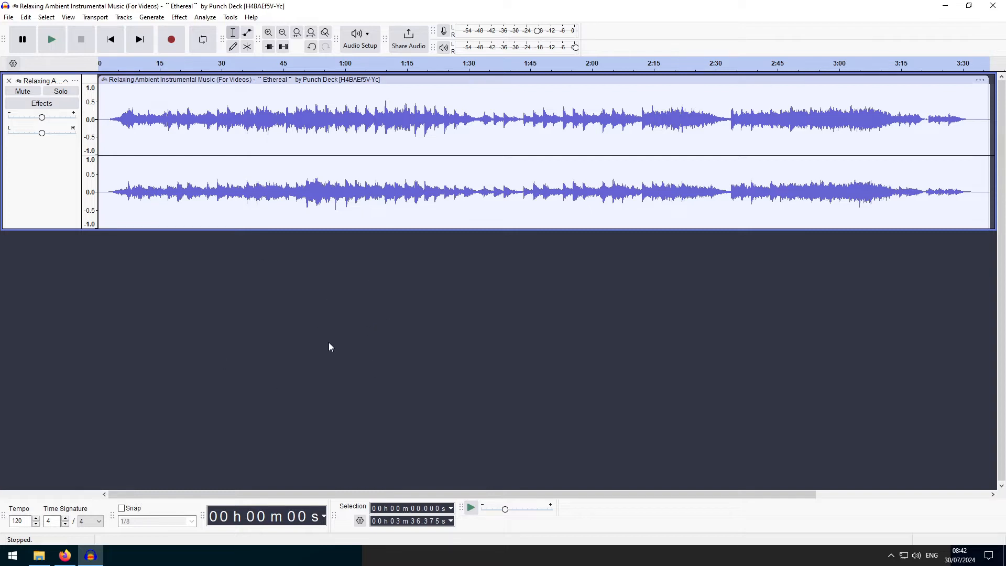
Save the audio project locally on the computer rather than to the cloud.
left_click(9, 17)
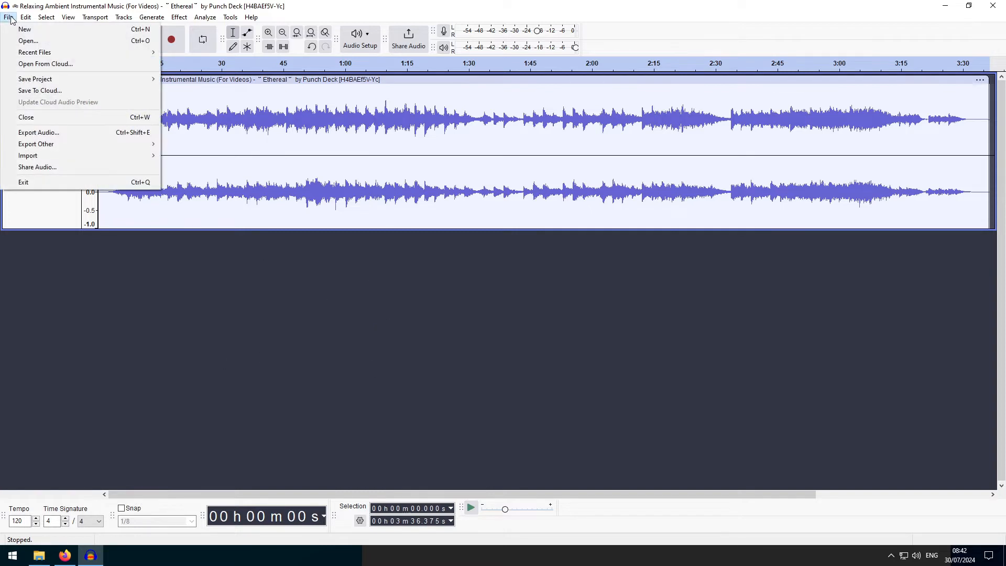
mouse_move(58, 81)
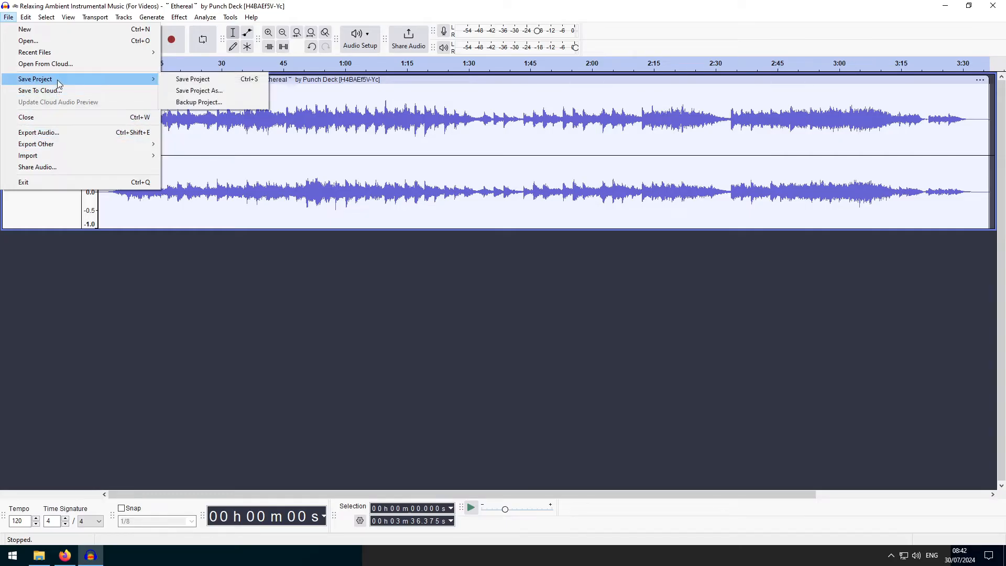
left_click(195, 80)
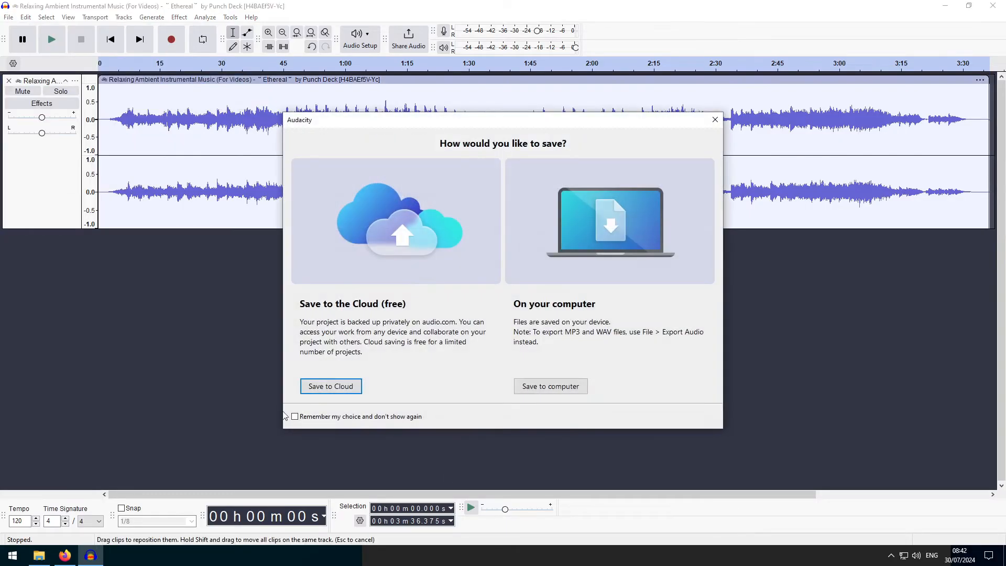
left_click(559, 385)
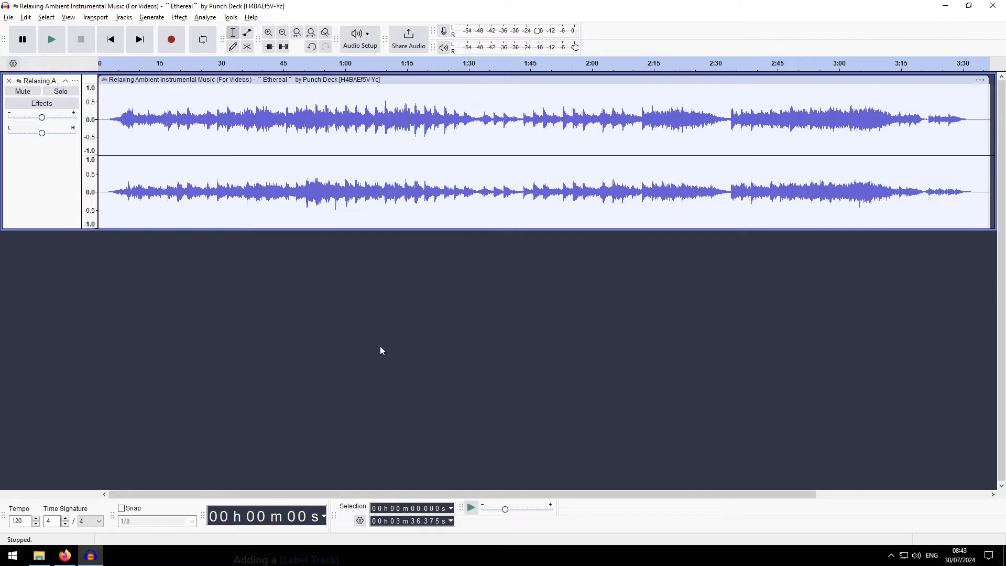
Cut the beginning of the imported audio clip by deleting the range from 0 to about 46 s.
left_click(284, 147)
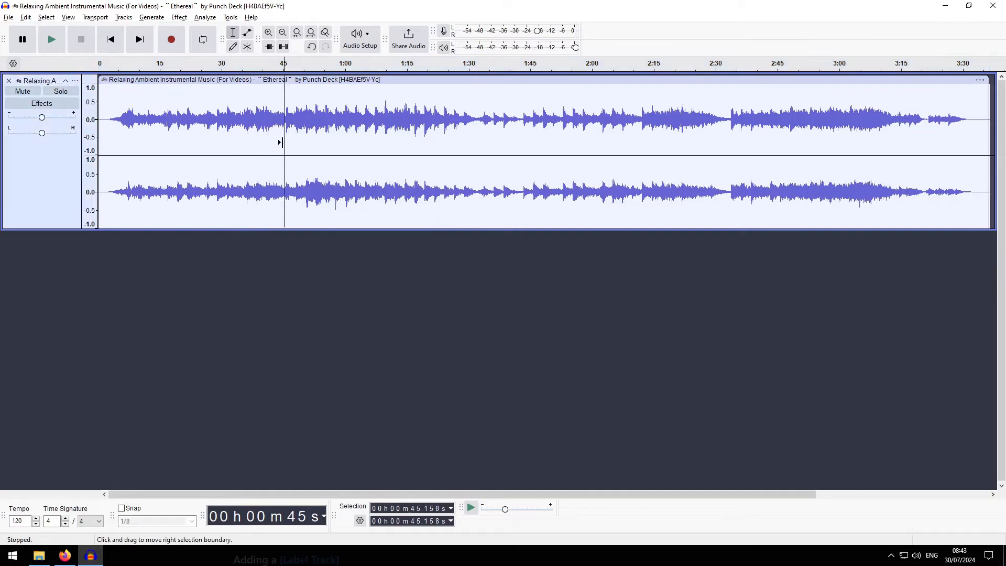
left_click(294, 141)
left_click(288, 142)
left_click_drag(288, 142, 89, 137)
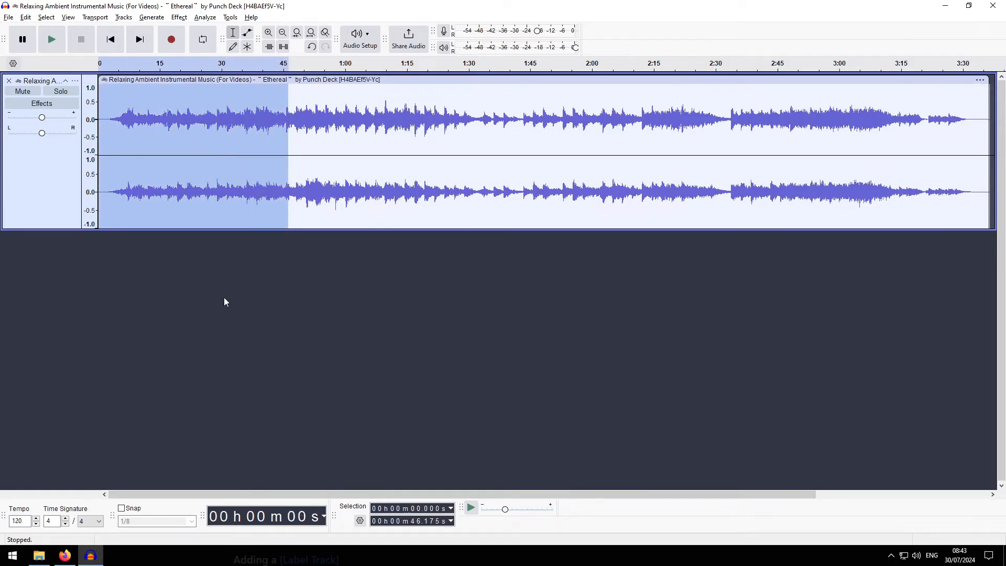
key("Delete")
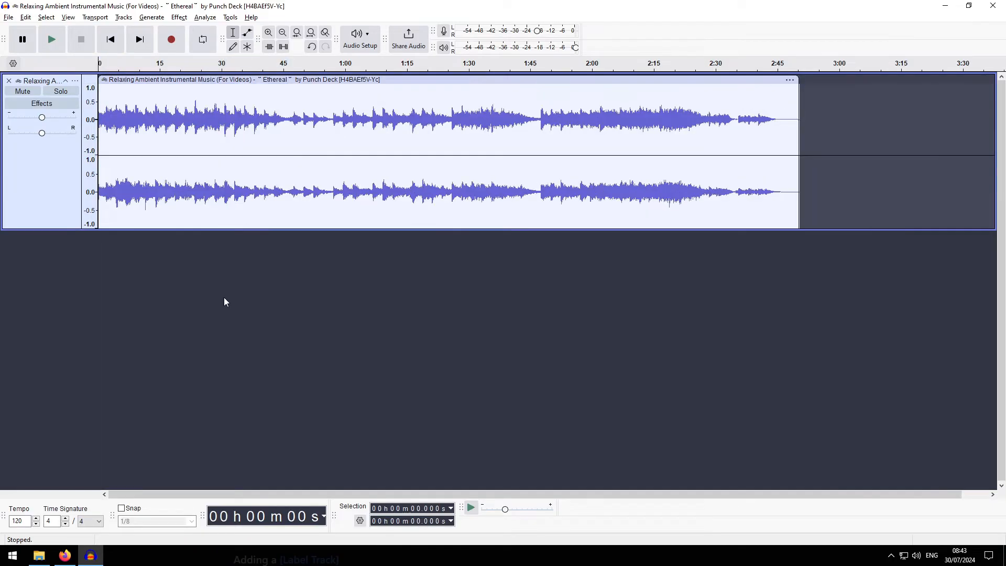
Split the audio clip at about 1 min 47 s and move the second part away from the first along the timeline.
left_click(539, 113)
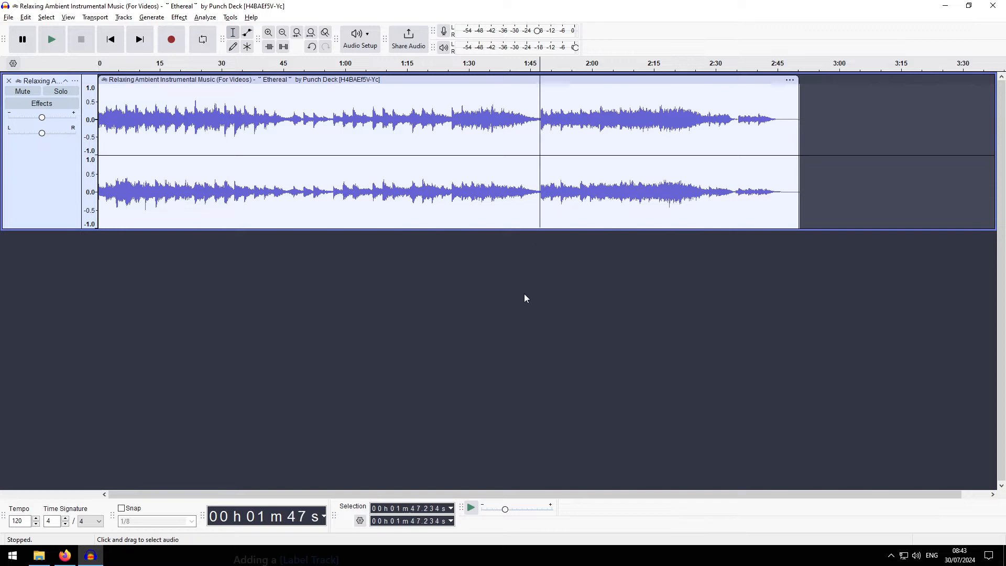
key("ctrl+i")
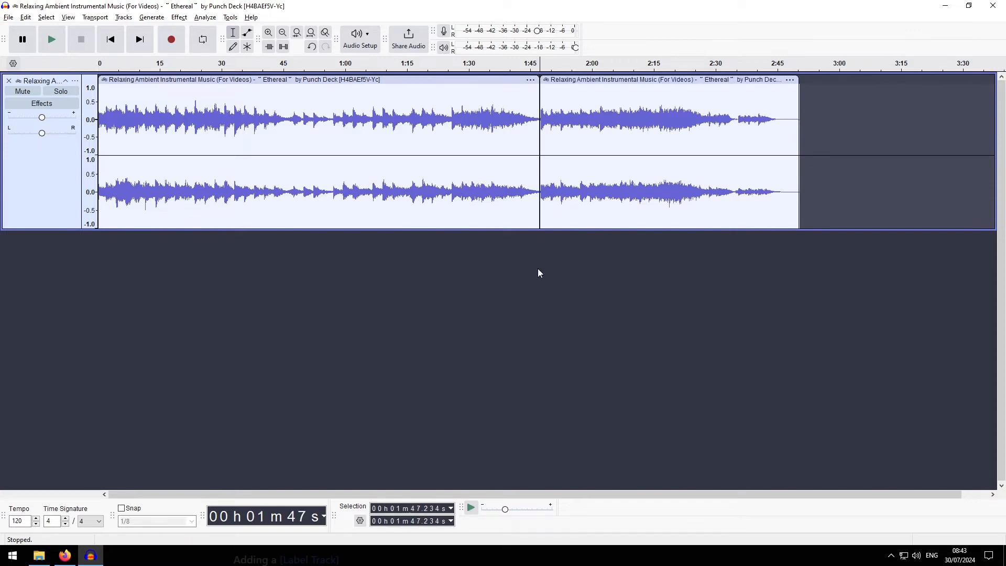
left_click_drag(572, 82, 639, 83)
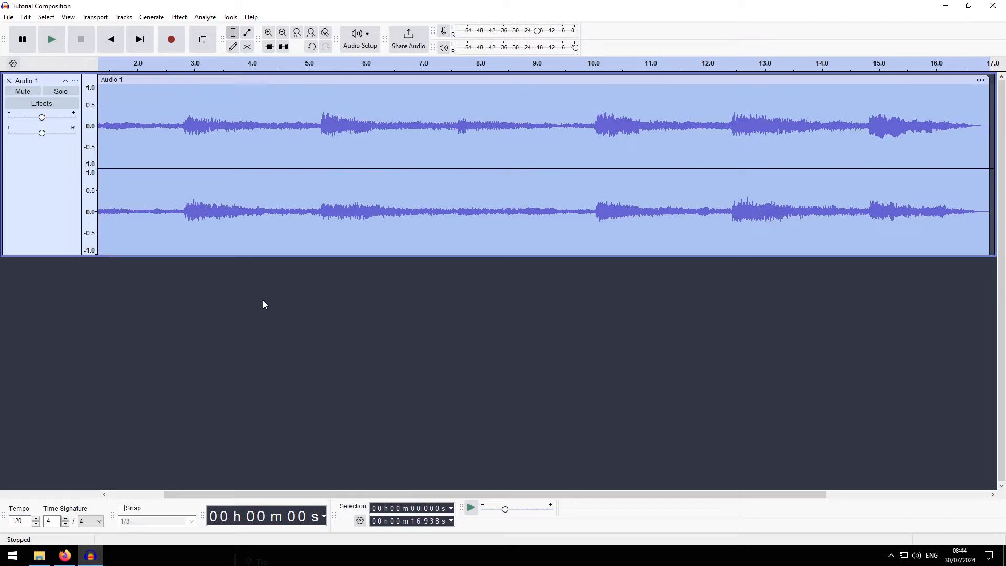
Add a label track below the Audio 1 track and enlarge its height.
left_click(124, 18)
mouse_move(181, 32)
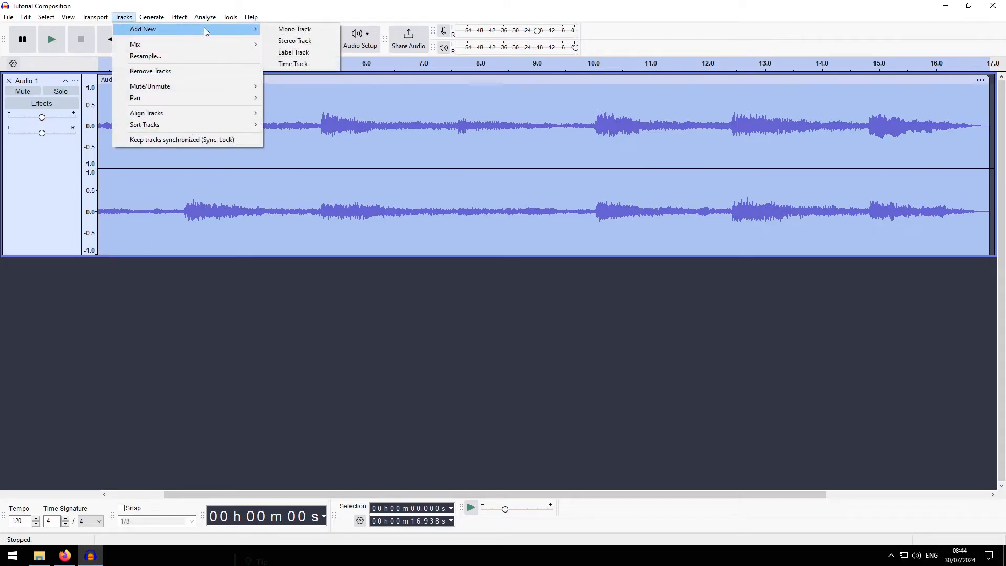
left_click(302, 55)
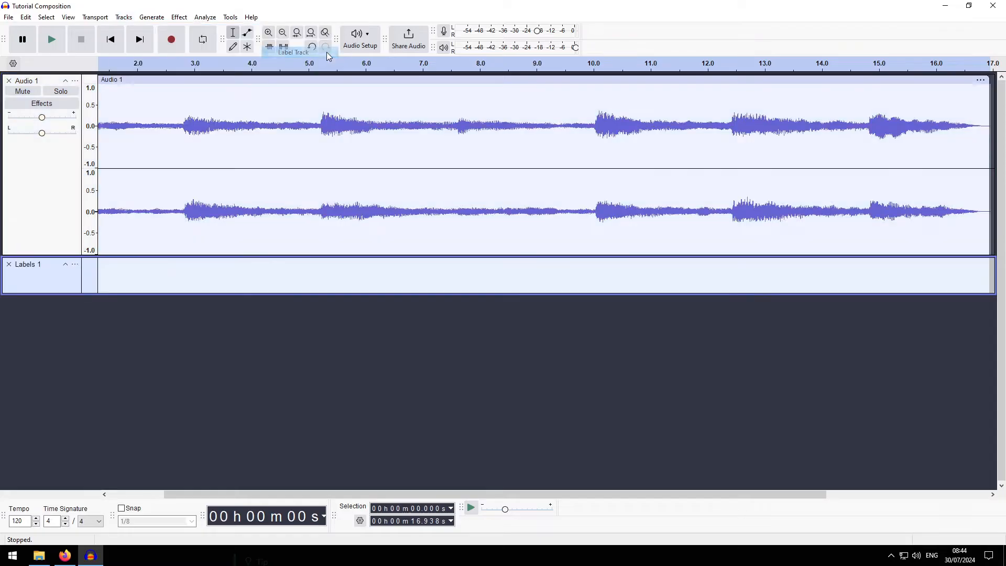
left_click_drag(332, 294, 333, 358)
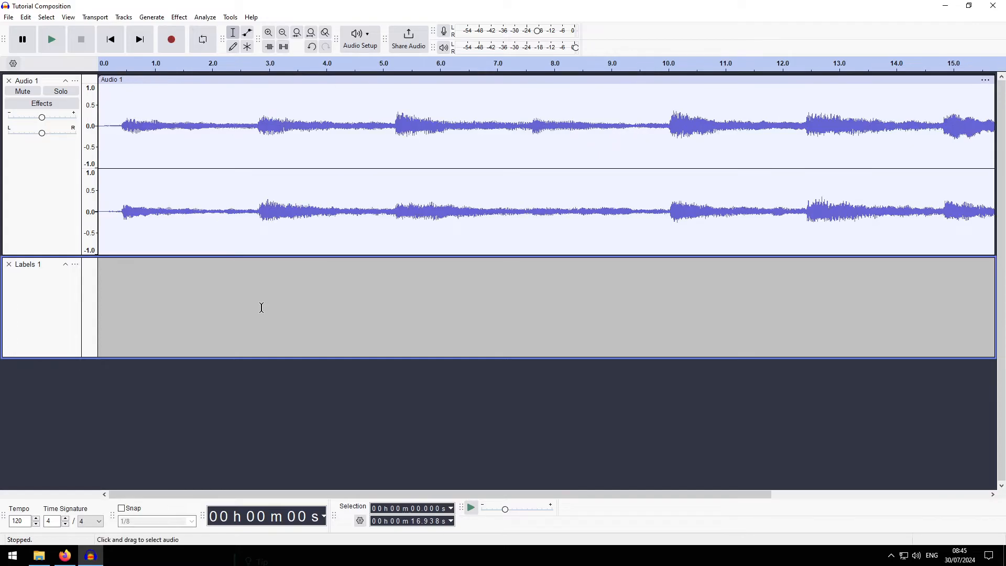
Add a point label at about 2.87 s and a region label from about 4.24 s to 5.74 s on the Labels 1 track.
left_click(261, 307)
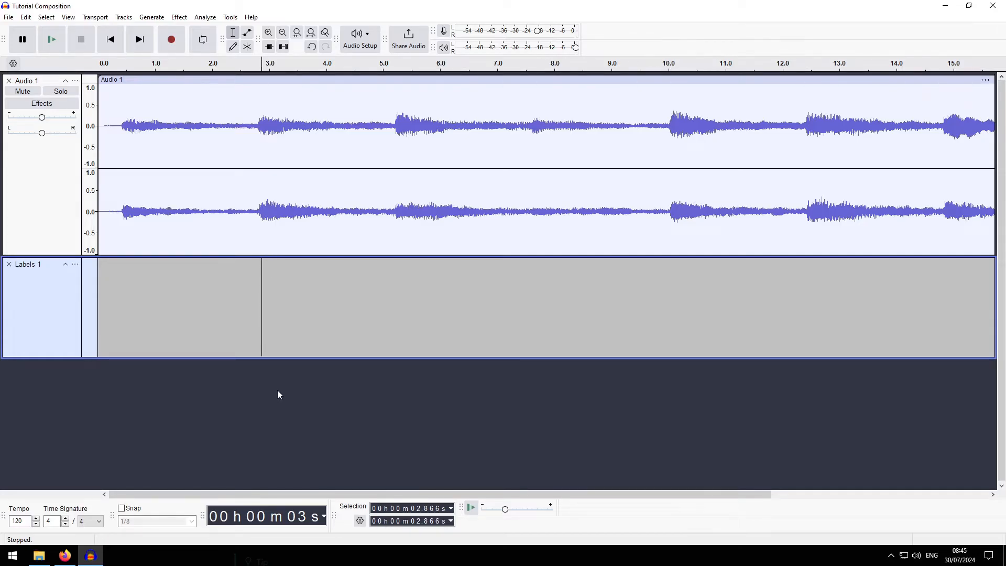
key("ctrl+b")
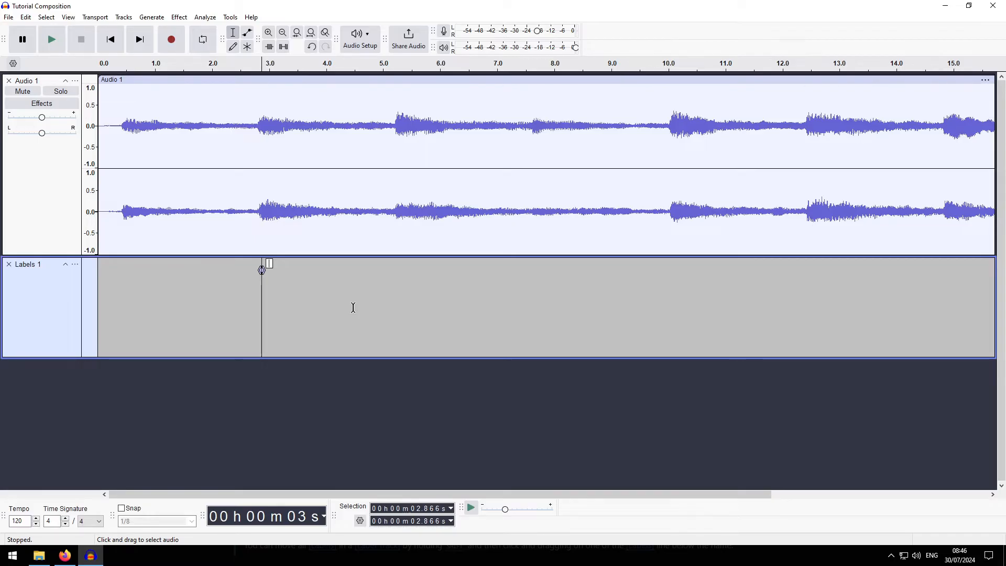
left_click_drag(341, 302, 425, 302)
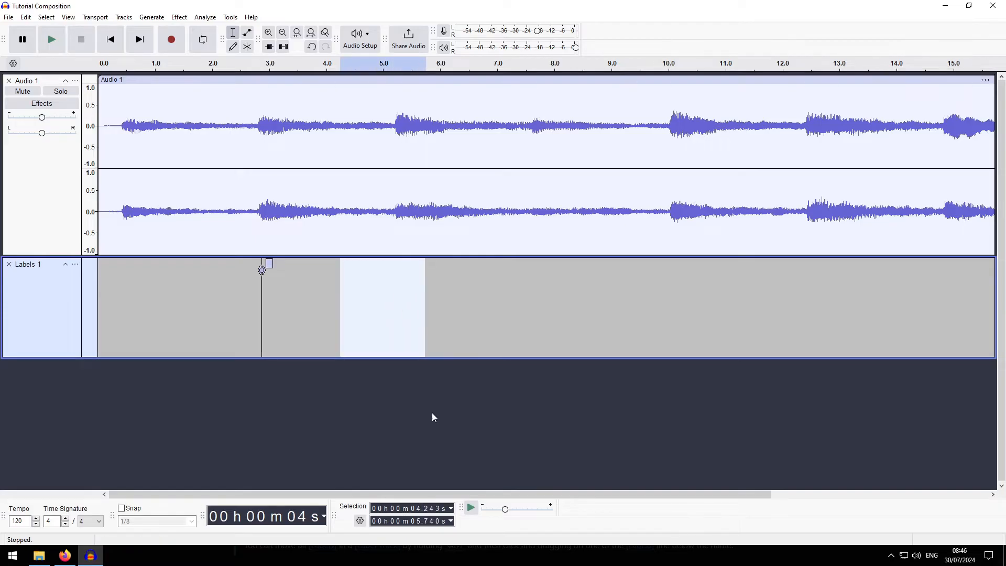
key("ctrl+b")
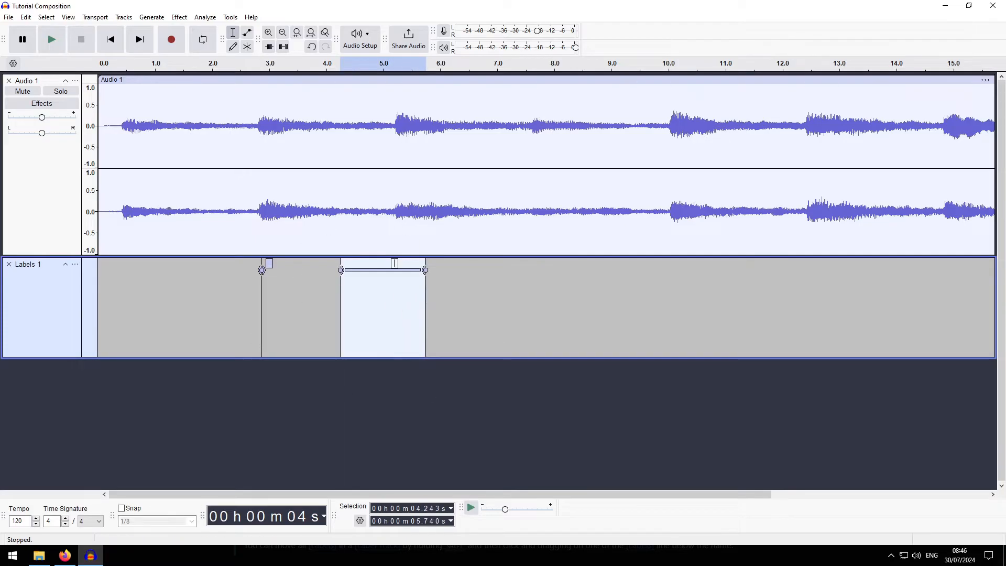
left_click(339, 464)
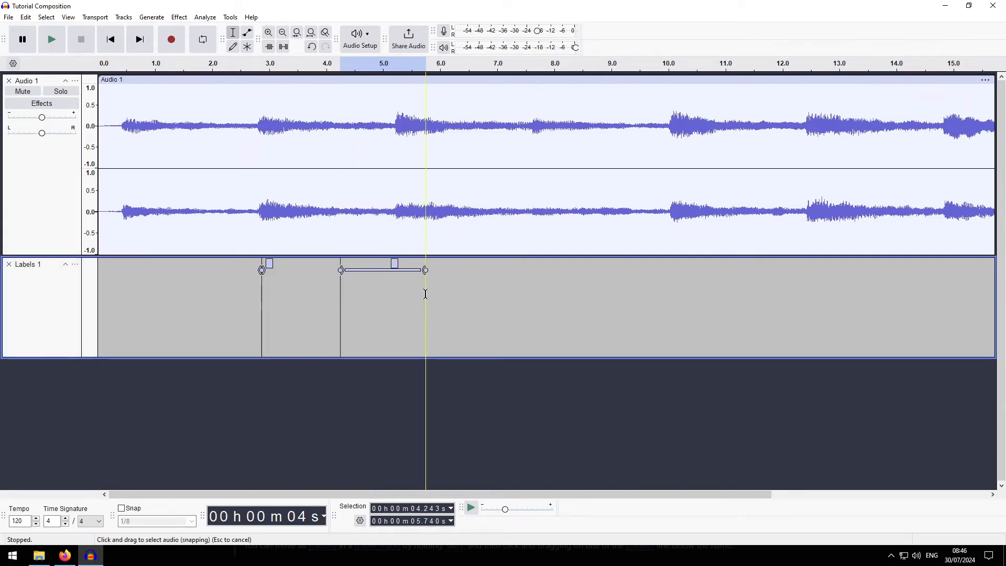
Extend the region label's end to about 6.5 s and move the whole label so it starts at about 5.2 s.
mouse_move(427, 270)
left_mouse_down()
mouse_move(474, 272)
mouse_move(420, 277)
mouse_move(469, 278)
left_mouse_up()
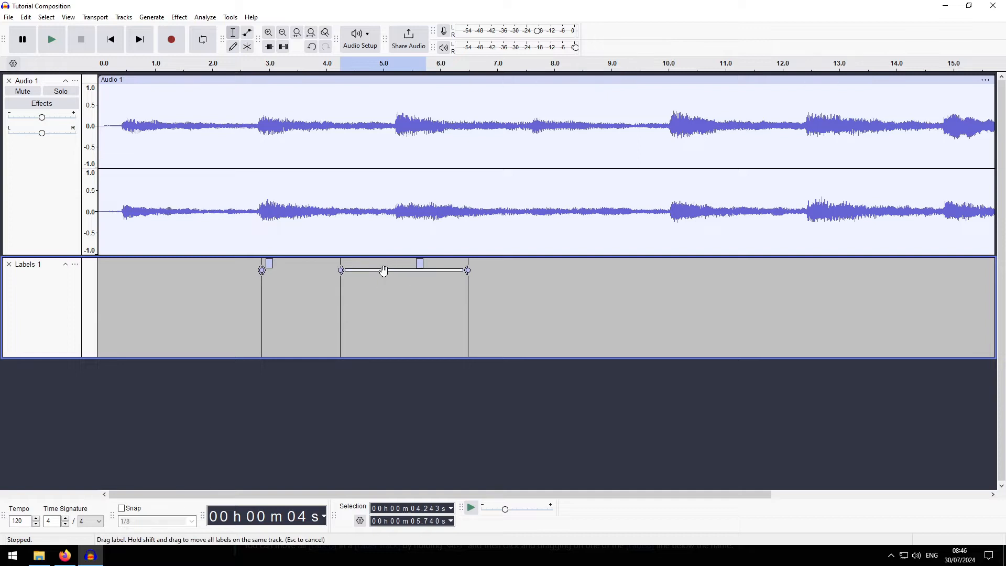
left_click_drag(388, 272, 445, 277)
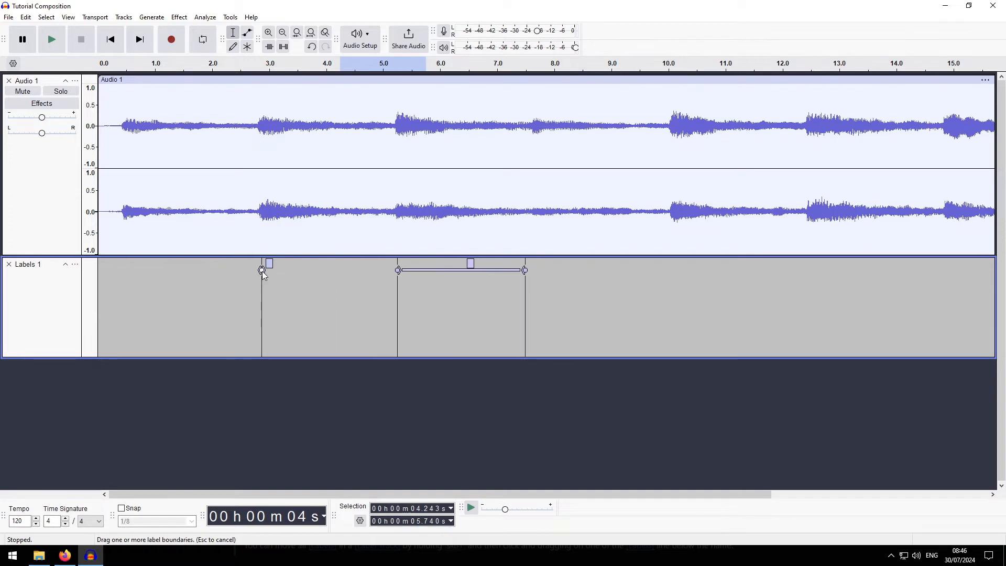
Stretch the point label into a region ending at about 4.3 s and shift all labels in the track together by about 0.1 s earlier.
mouse_move(257, 271)
left_mouse_down()
mouse_move(226, 270)
mouse_move(297, 268)
mouse_move(262, 271)
left_mouse_up()
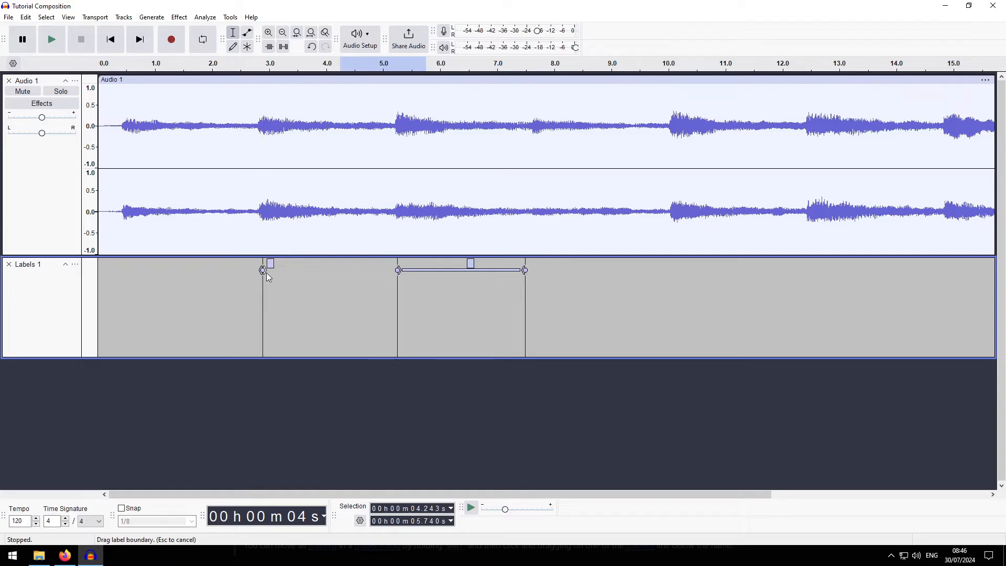
left_click_drag(266, 271, 343, 272)
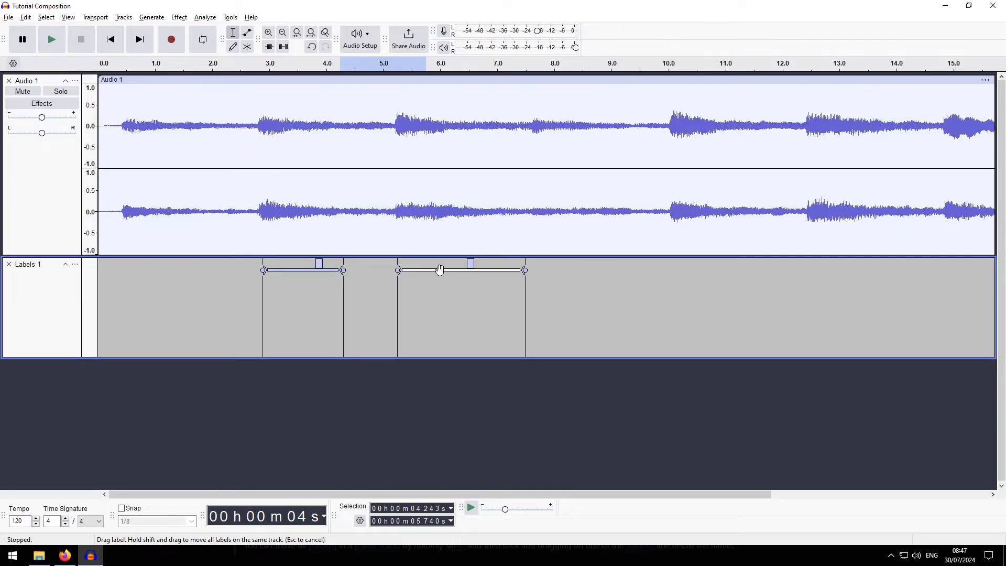
mouse_move(439, 270)
left_mouse_down()
mouse_move(530, 272)
mouse_move(432, 270)
left_mouse_up()
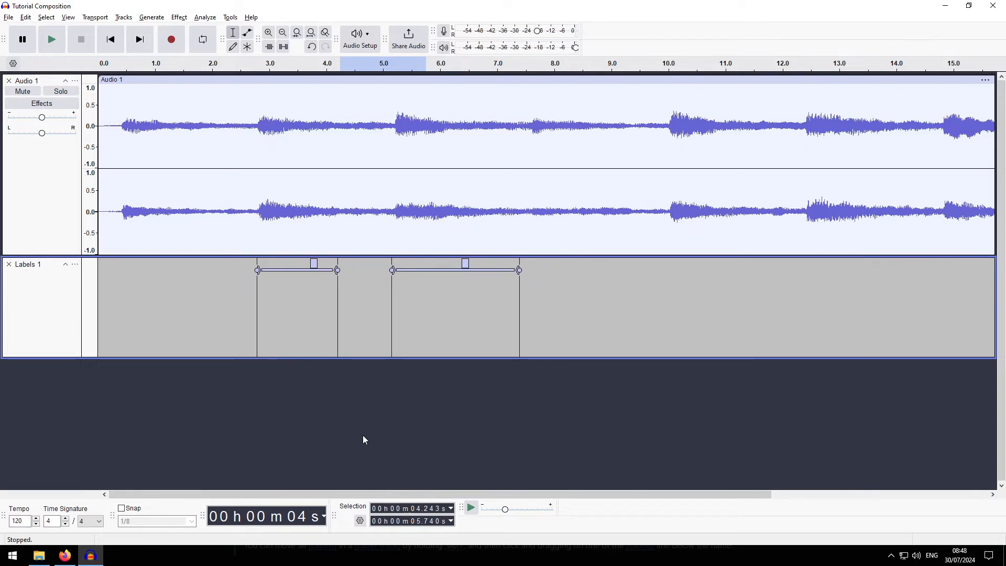
Add a second label track to the project.
left_click(124, 18)
mouse_move(179, 33)
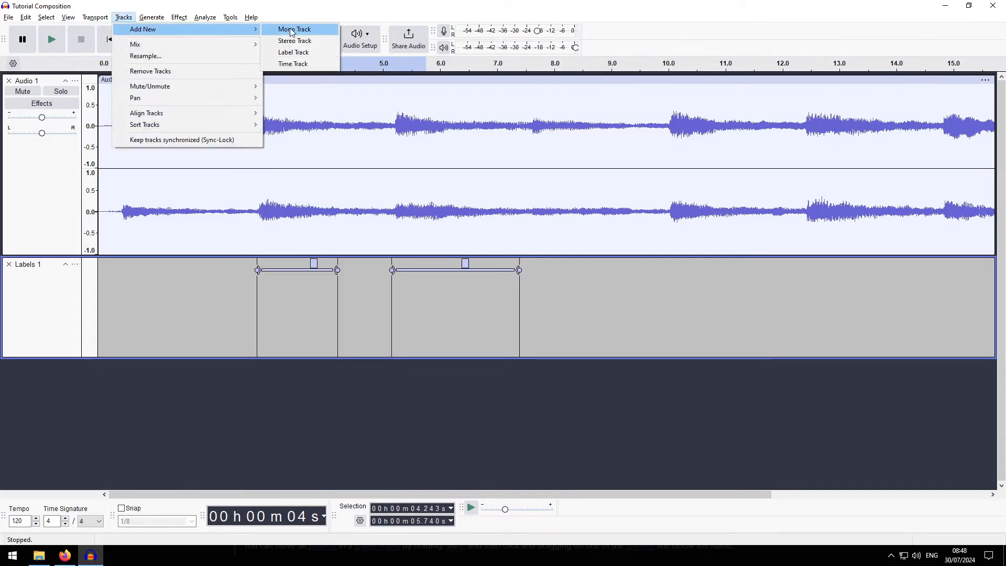
left_click(293, 51)
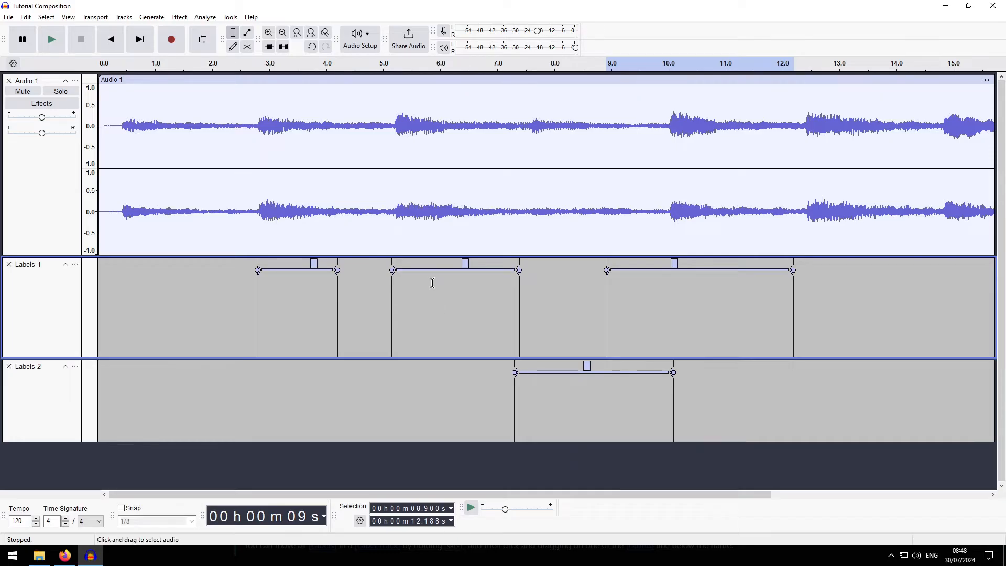
Delete the second label on the Labels 1 track and undo the deletion.
right_click(466, 263)
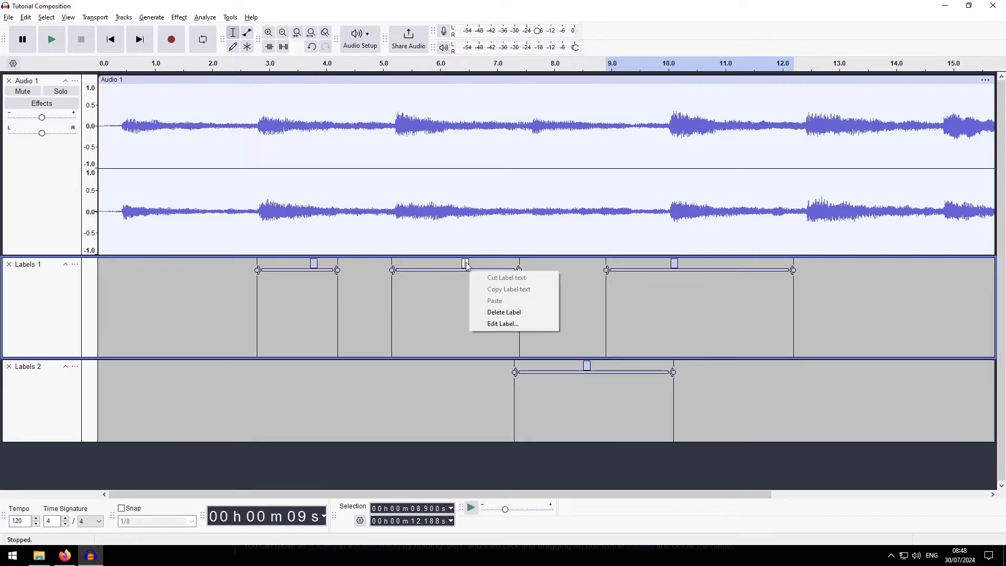
left_click(511, 312)
key("ctrl+z")
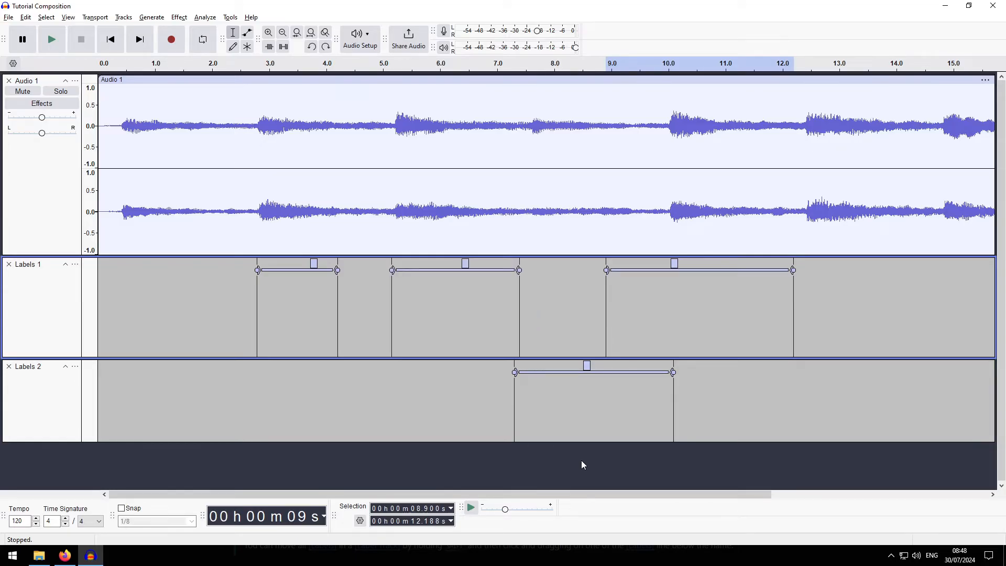
Delete the range from about 2.6 s to 7.55 s on the Labels 1 track with a regular delete and undo it.
left_click_drag(529, 283, 246, 283)
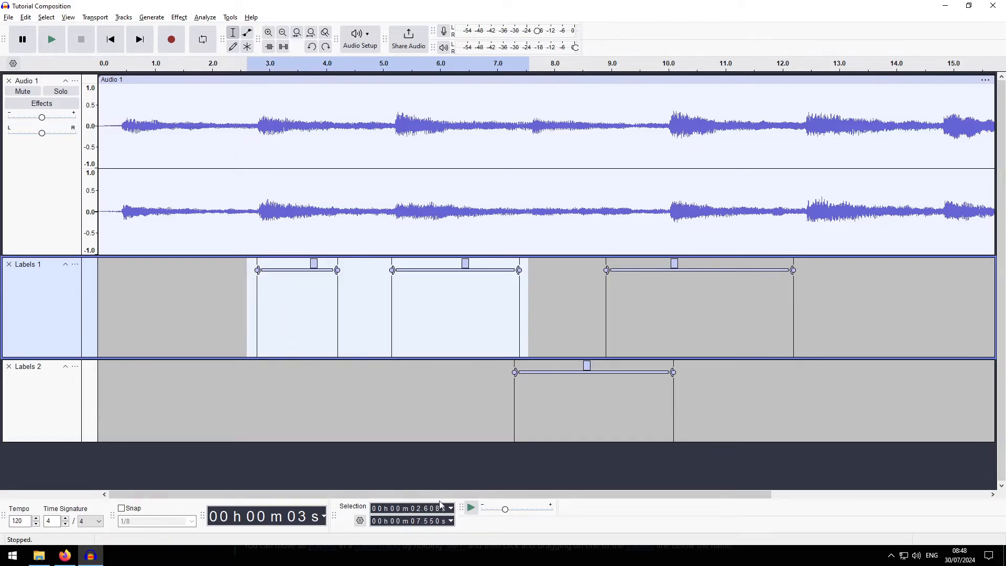
key("Delete")
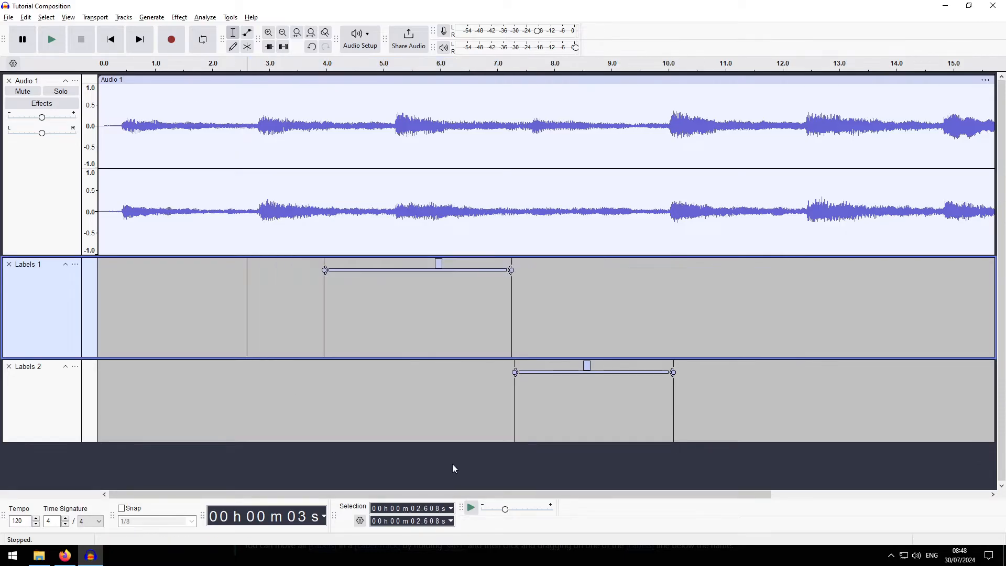
left_click_drag(295, 285, 551, 293)
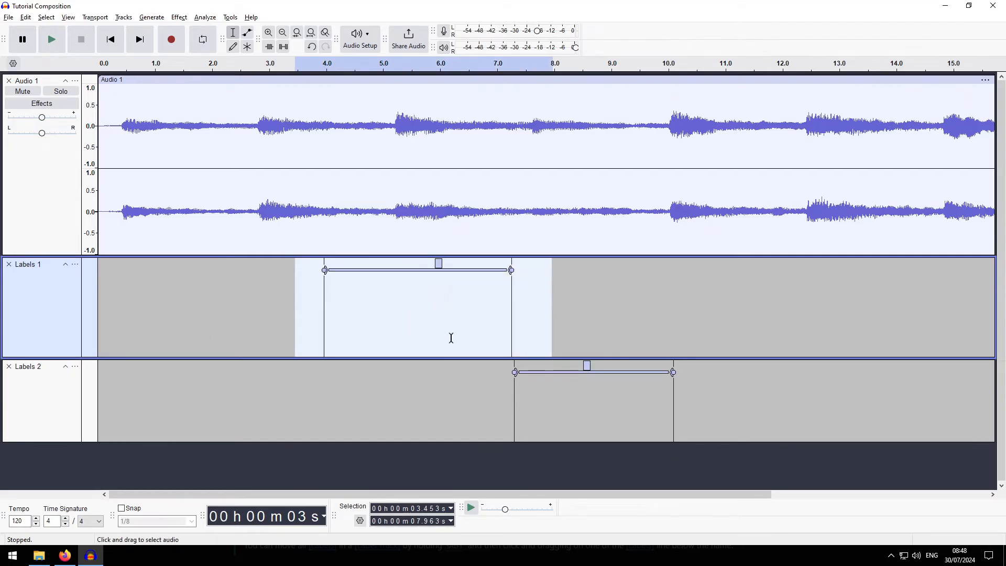
key("ctrl+z")
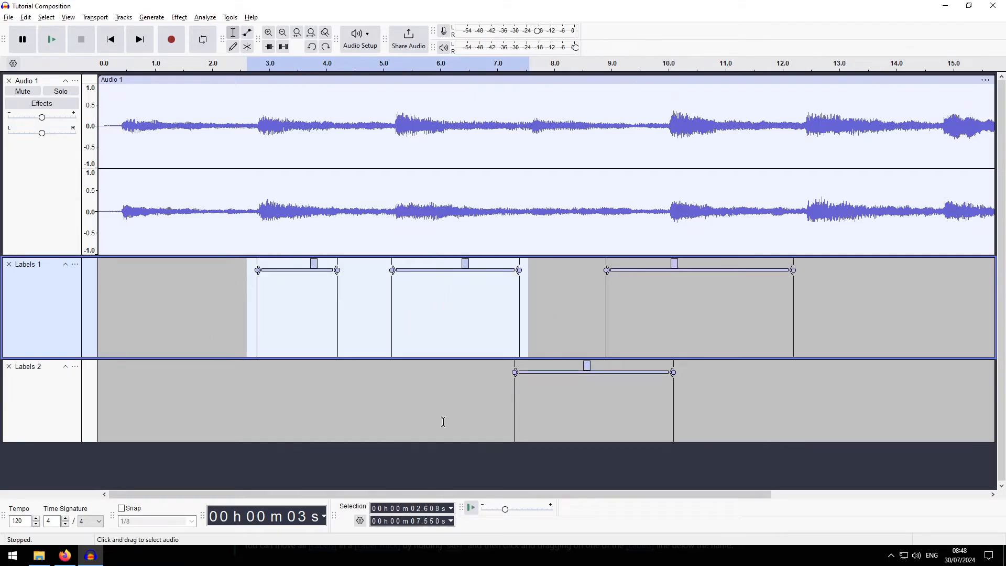
Delete the labels within the selected range of the Labels 1 track while keeping the following labels at their positions.
key("ctrl+alt+k")
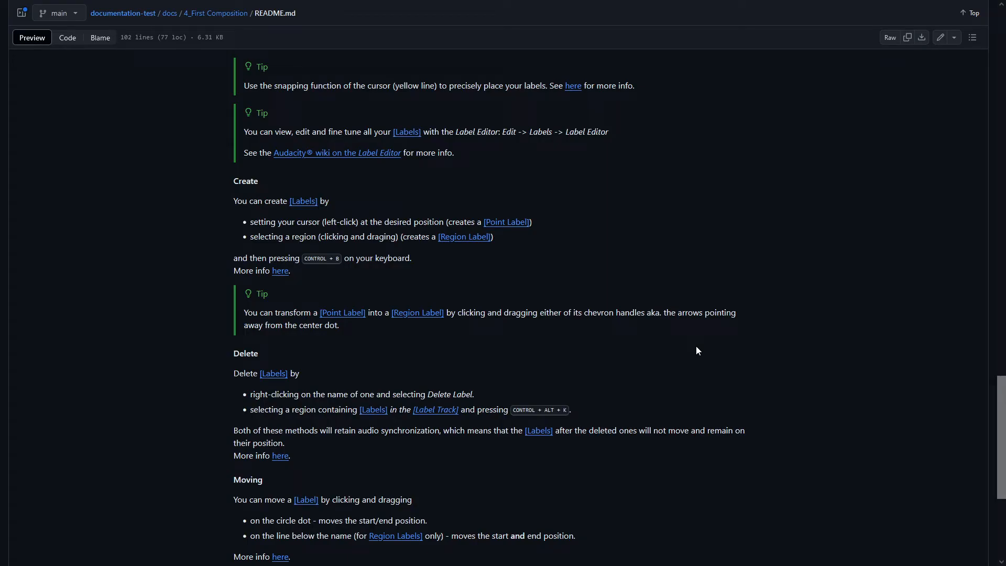
Review the wiki's instructions on deleting and moving labels and its list of phones supported by the Glyph Tools.
scroll(187, 449, "down", 5)
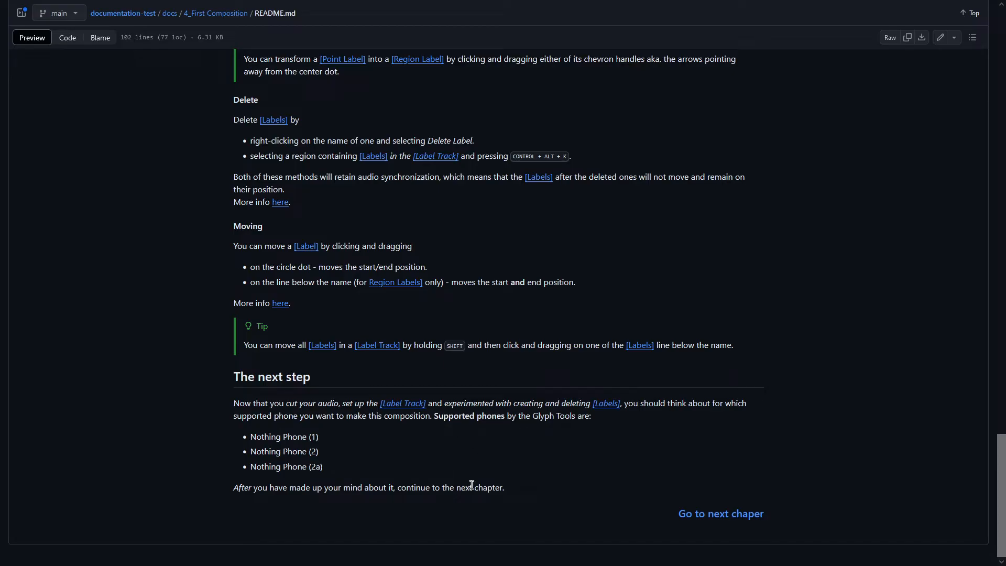
left_click_drag(258, 435, 370, 441)
left_click_drag(256, 452, 328, 450)
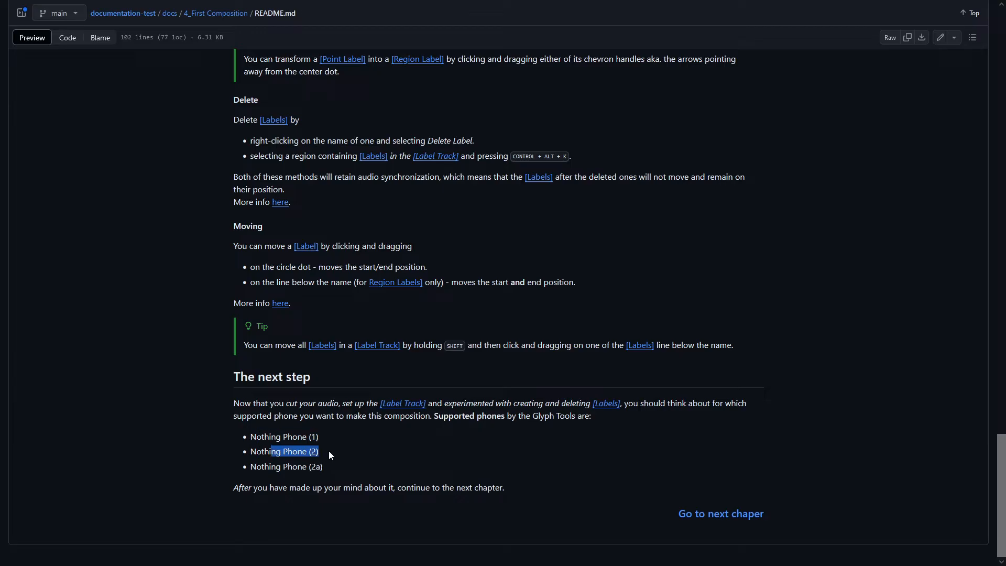
left_click_drag(257, 467, 325, 467)
left_click(384, 466)
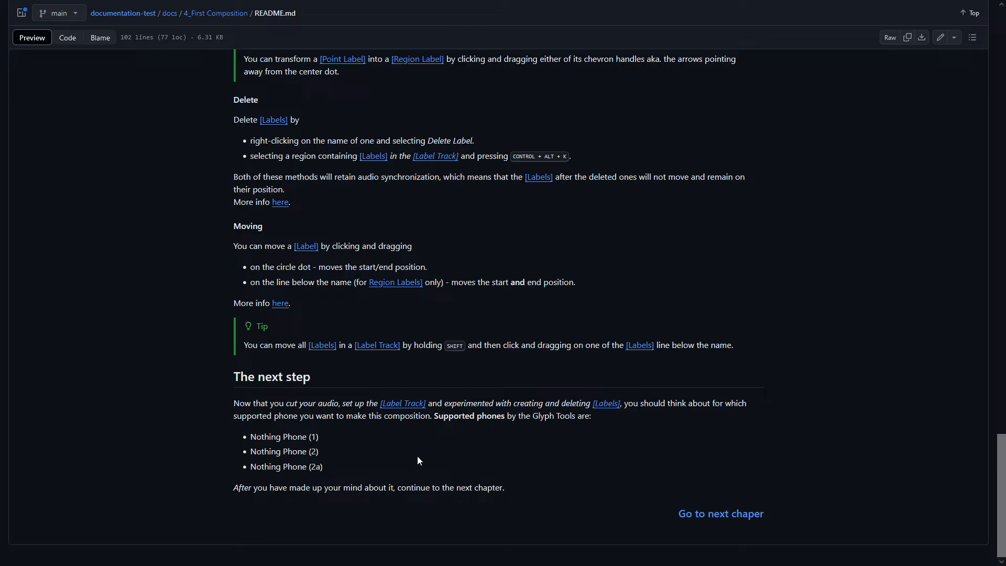
Review the list of supported phones and open the next wiki chapter, which explains the Glyph Format.
left_click_drag(320, 438, 252, 436)
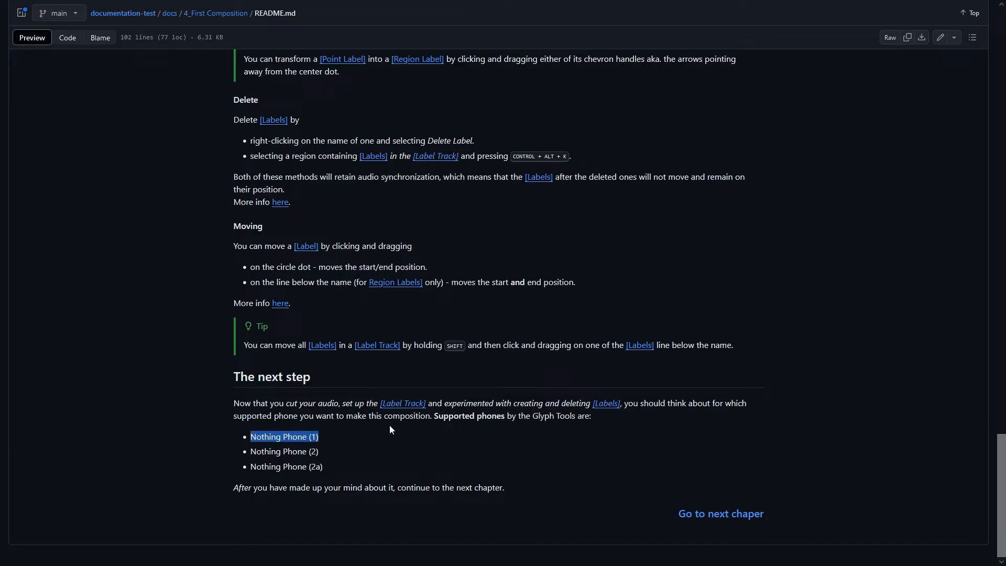
left_click(588, 458)
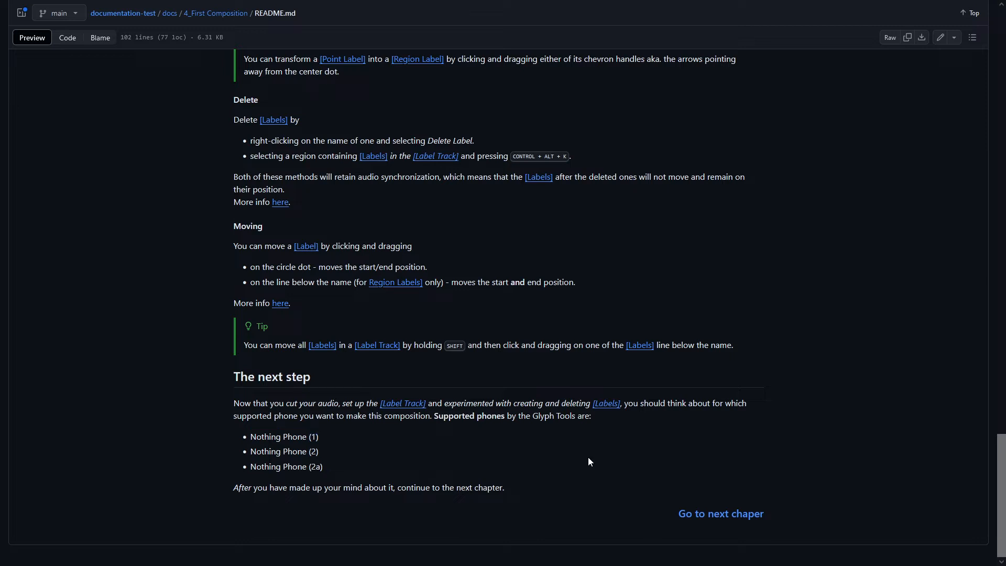
left_click_drag(324, 467, 297, 468)
left_click(645, 446)
left_click(720, 514)
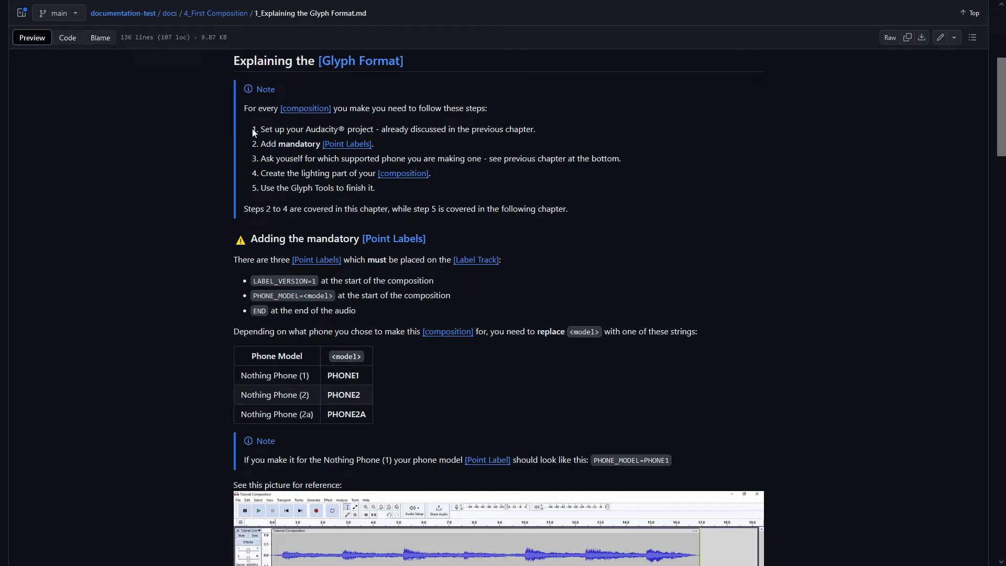
Read through the five steps required for every composition in the Glyph Format chapter.
left_click_drag(258, 130, 388, 190)
left_click(388, 190)
left_click_drag(270, 129, 450, 129)
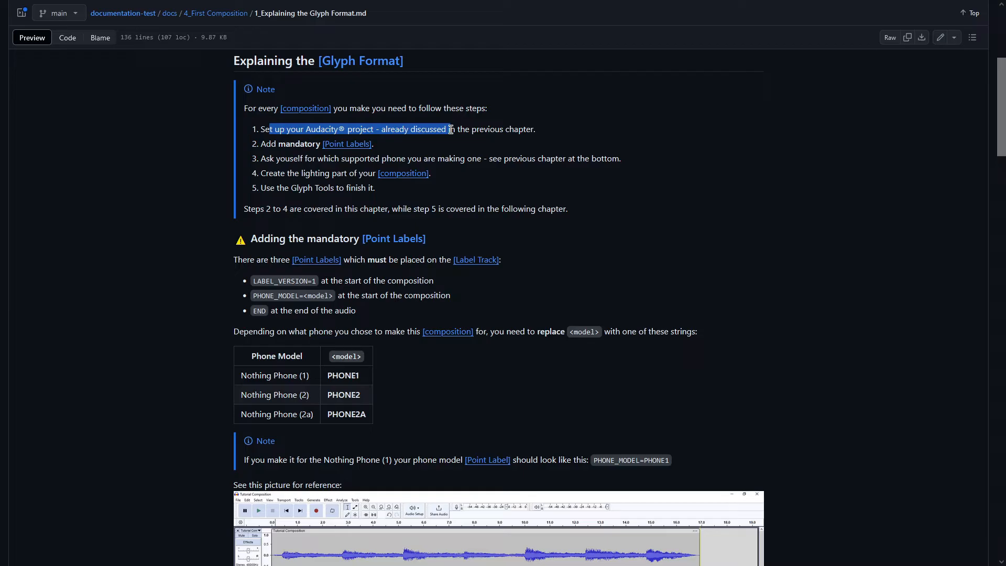
left_click(420, 136)
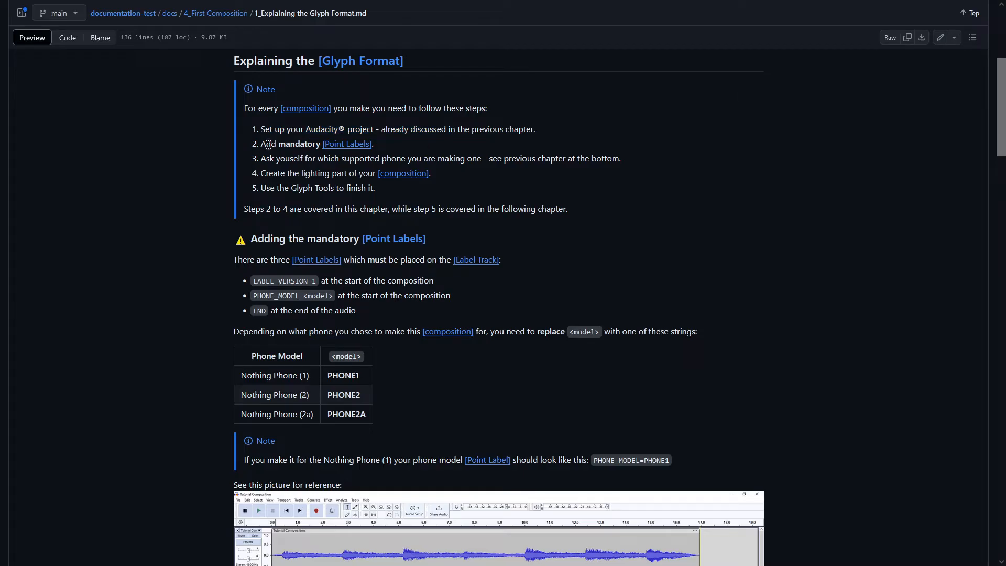
left_click_drag(266, 143, 308, 144)
left_click_drag(270, 158, 489, 158)
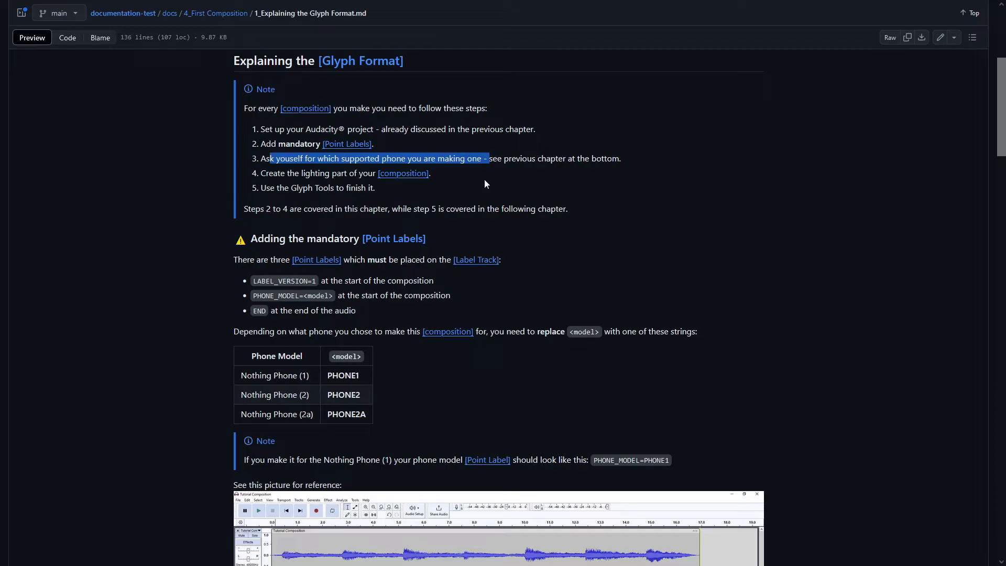
left_click_drag(273, 173, 368, 174)
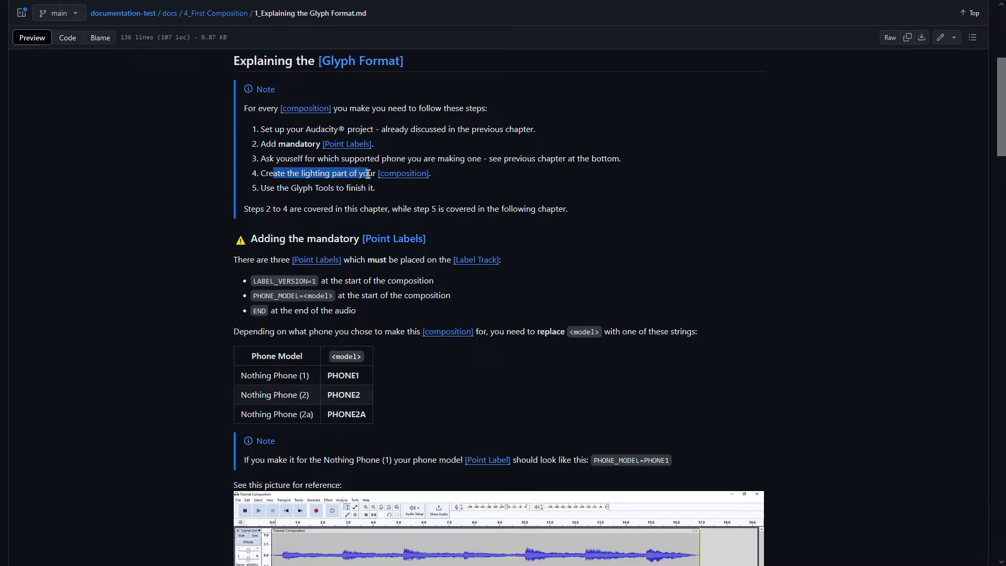
left_click_drag(267, 188, 365, 188)
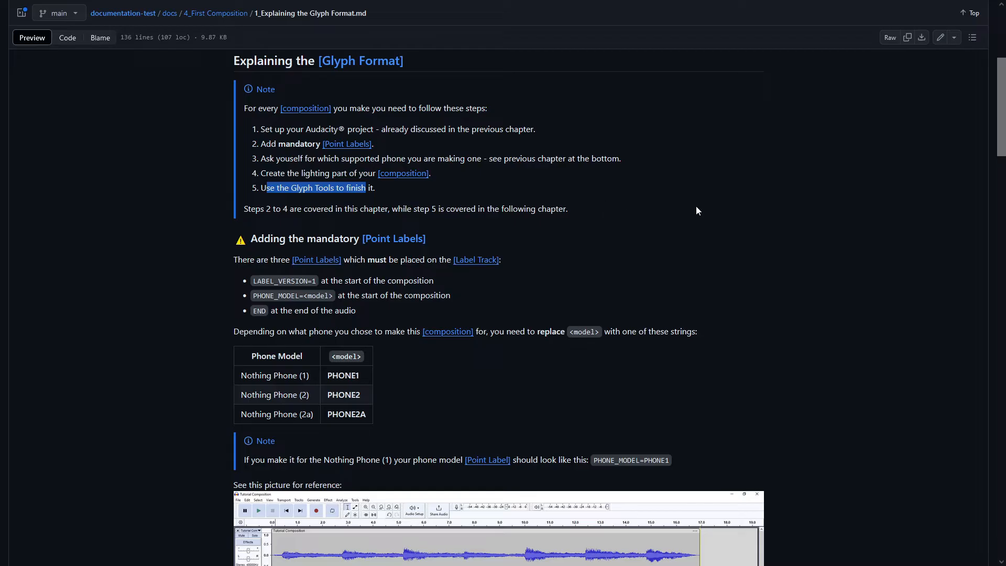
Examine the wiki section on the mandatory point labels, their placement and the phone model strings.
scroll(179, 283, "down", 3)
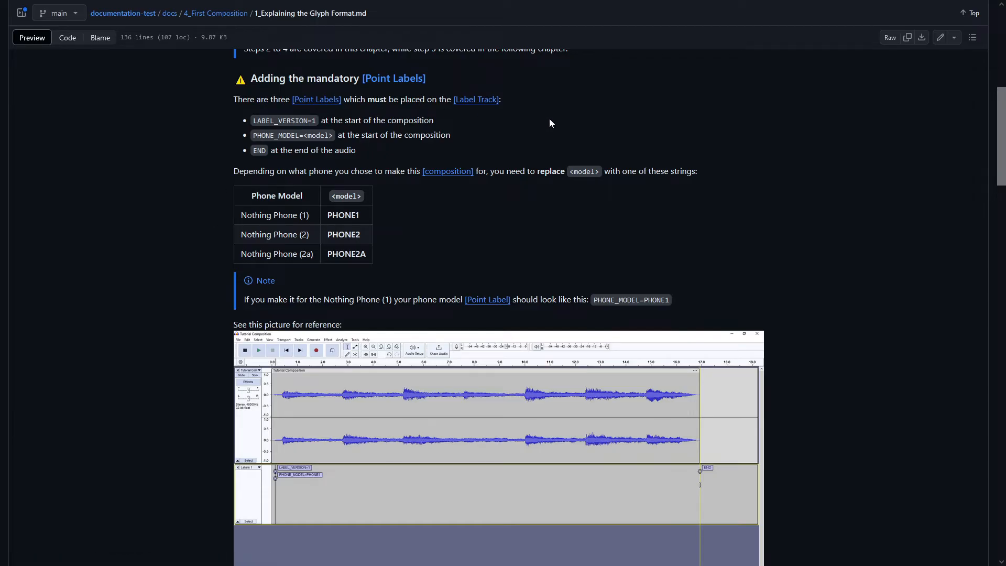
left_click_drag(253, 121, 317, 121)
left_click(503, 133)
left_click_drag(252, 137, 304, 140)
double_click(258, 151)
left_click_drag(302, 152, 352, 151)
left_click(395, 151)
left_click_drag(241, 215, 359, 219)
left_click(380, 216)
left_click_drag(304, 136, 333, 138)
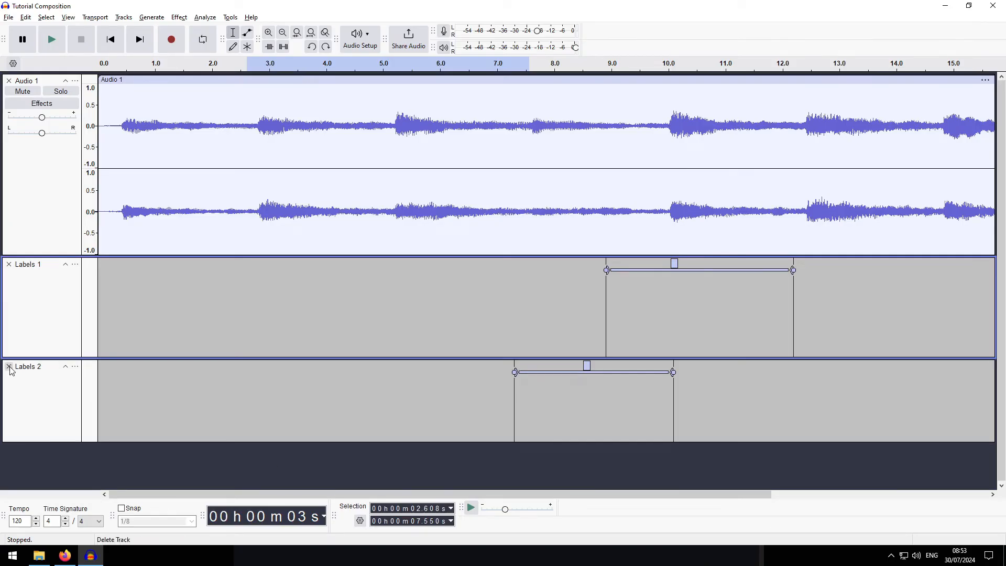
Remove the Labels 2 and Labels 1 tracks, and add a new, taller empty label track below the audio.
left_click(9, 367)
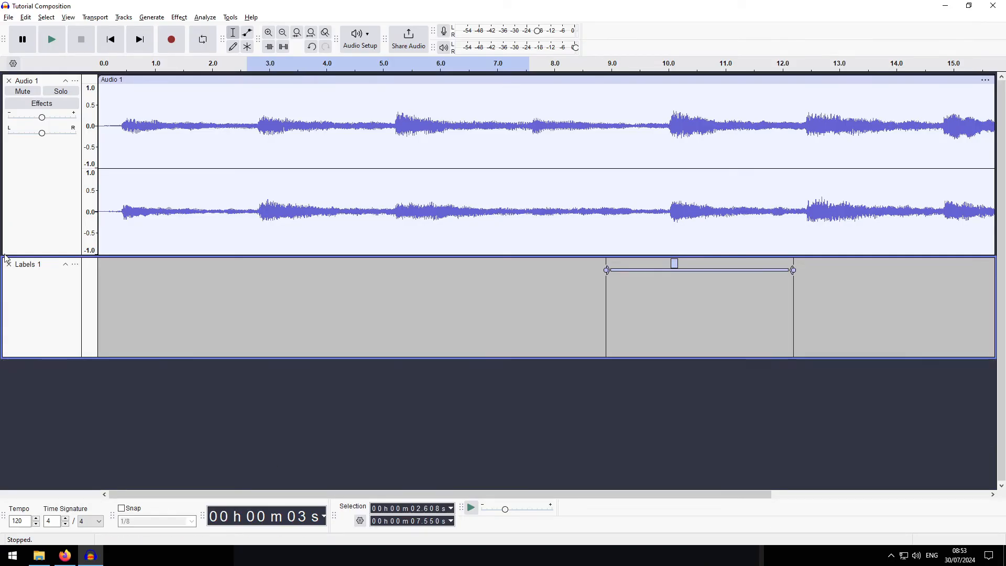
left_click(9, 264)
left_click(124, 18)
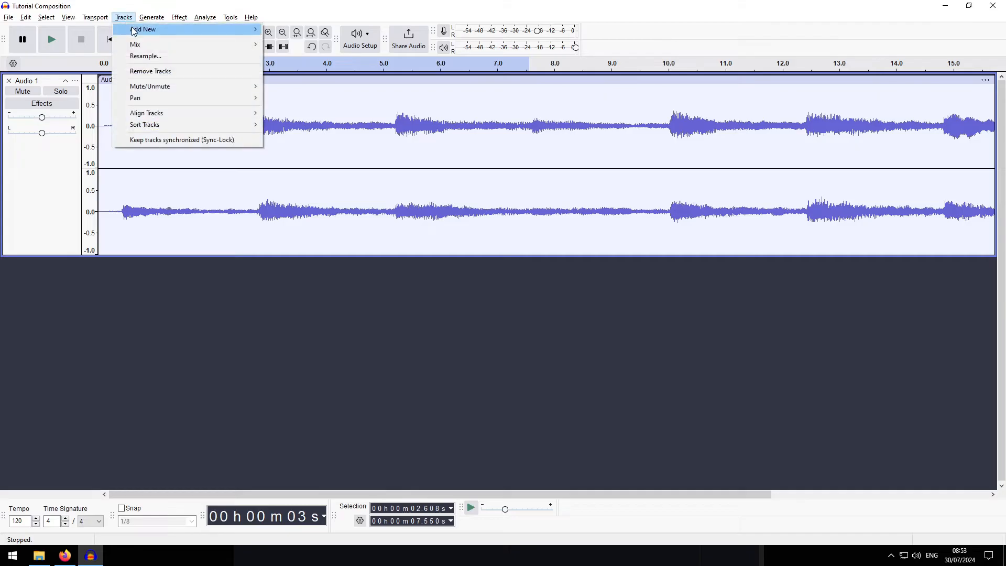
mouse_move(140, 29)
left_click(293, 50)
left_click_drag(309, 295, 317, 396)
left_click(438, 303)
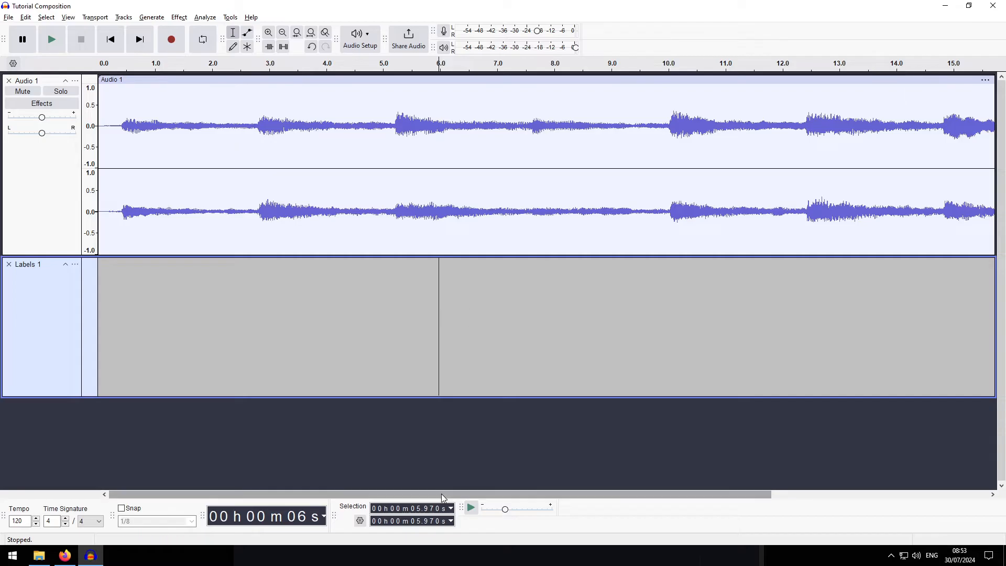
Add a point label named END on the label track at the end of the audio, at 16.938 s.
left_click_drag(441, 493, 497, 494)
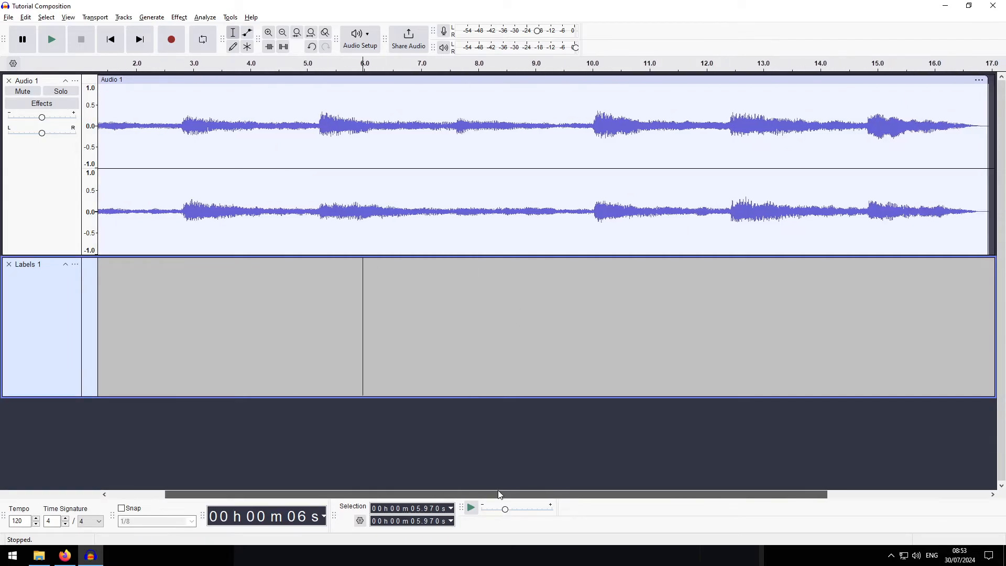
scroll(417, 422, "right", 5)
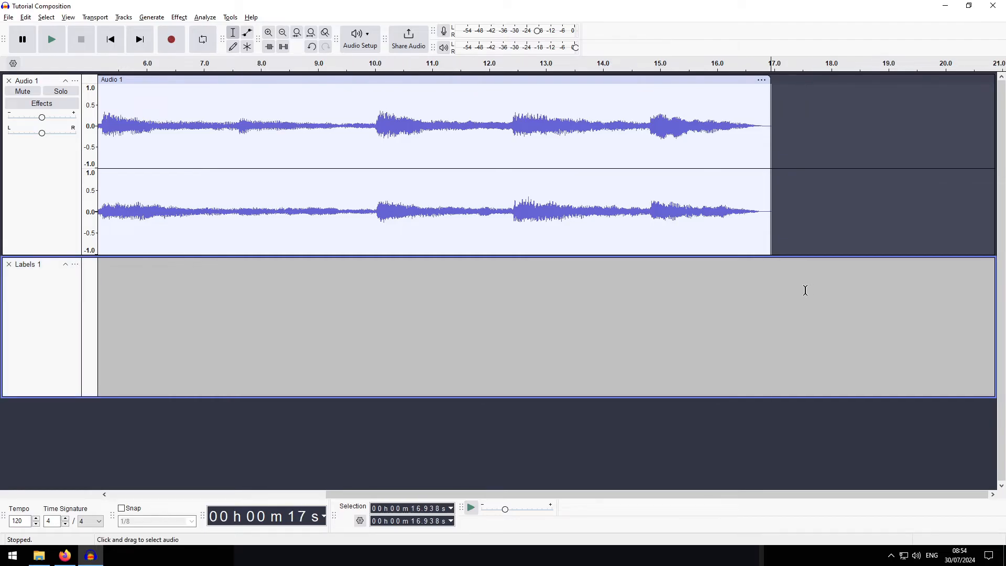
left_click(770, 285)
key("ctrl+b")
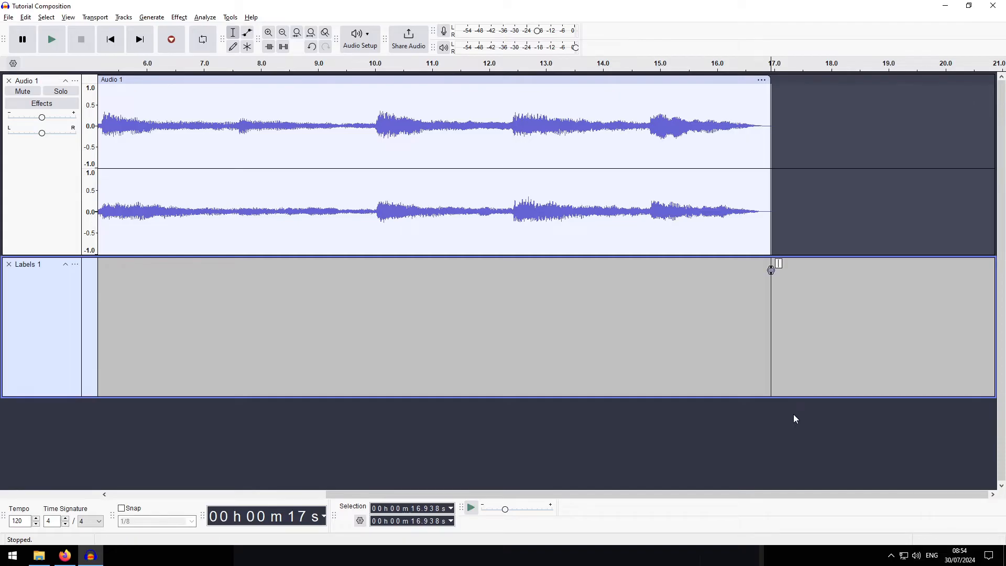
type("END")
Add a point label named LABEL_VERSION=1 near the start of the label track, at about 0.1 s.
left_click_drag(726, 495, 528, 494)
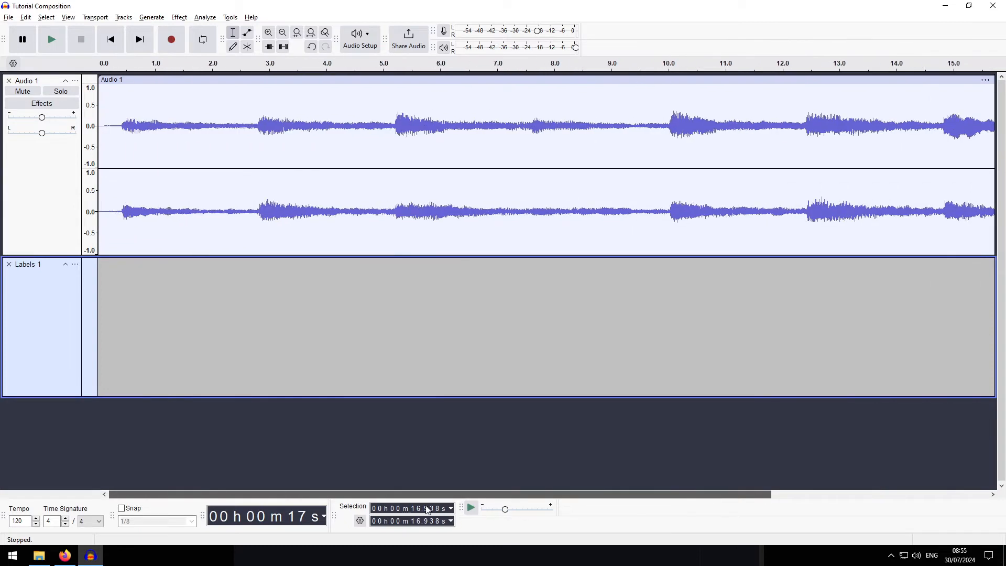
left_click(107, 323)
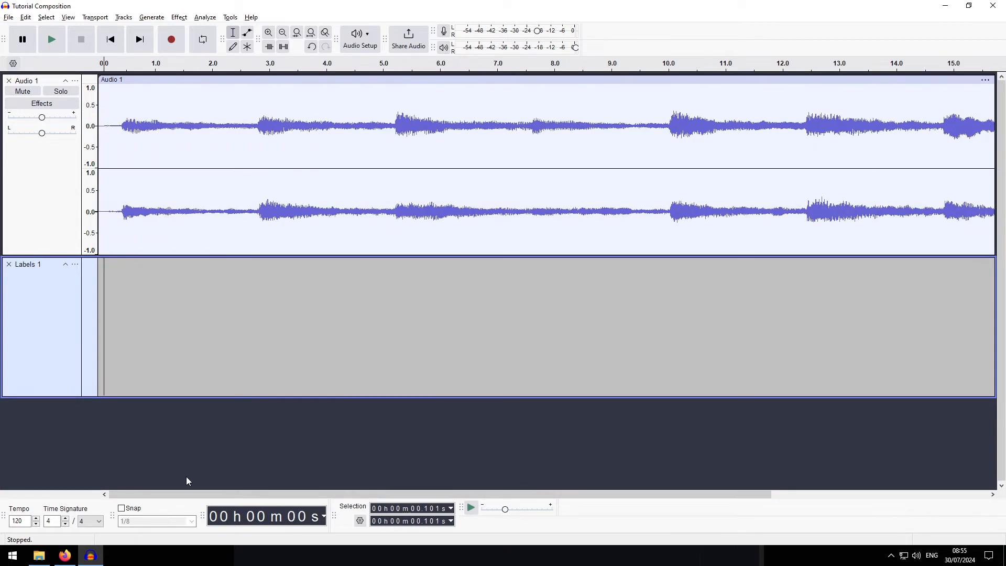
key("ctrl+b")
type("LABEL_VERSIO")
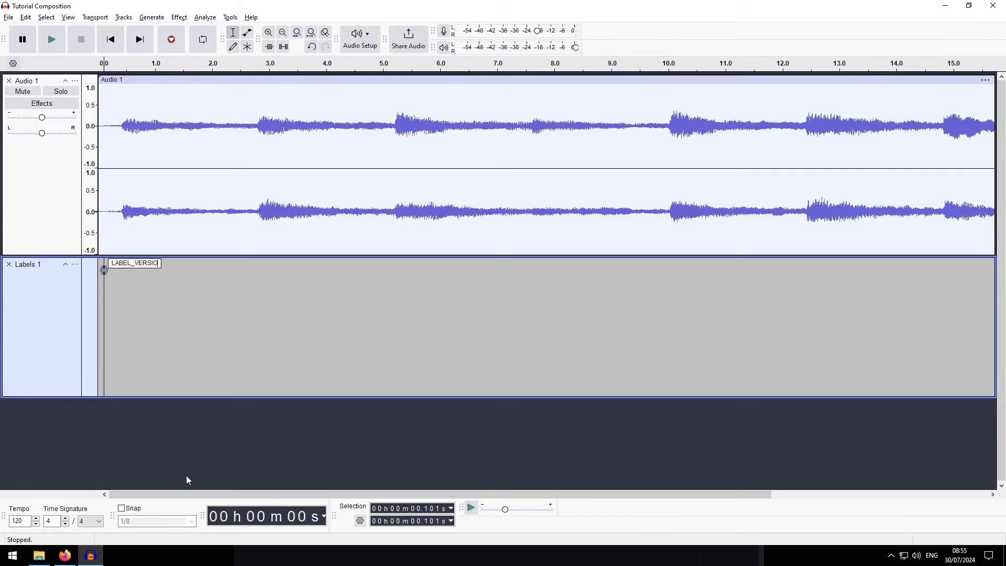
type("N=1")
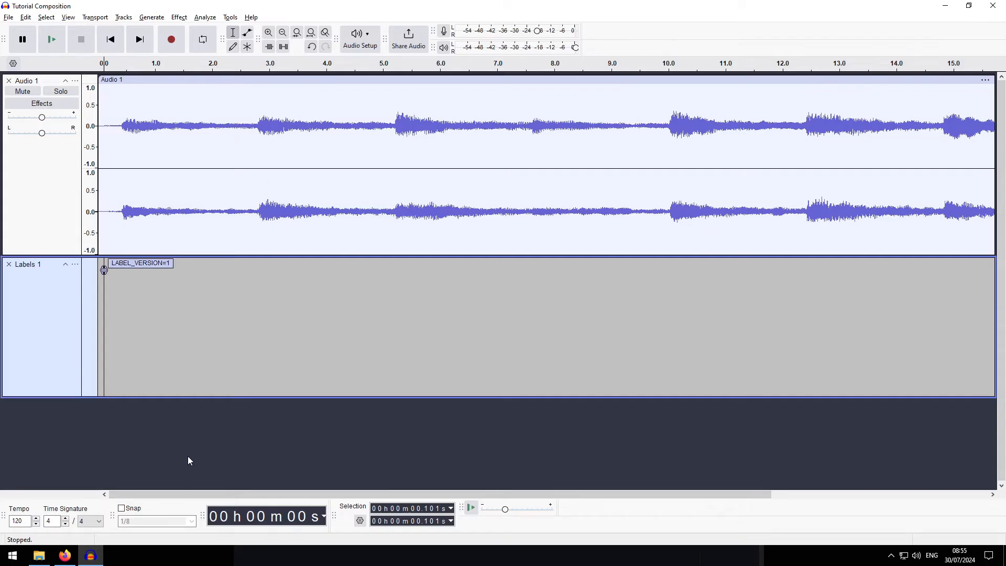
Add a point label named PHONE_MODEL=PHONE1 at the same start position as the LABEL_VERSION=1 label.
key("ctrl+b")
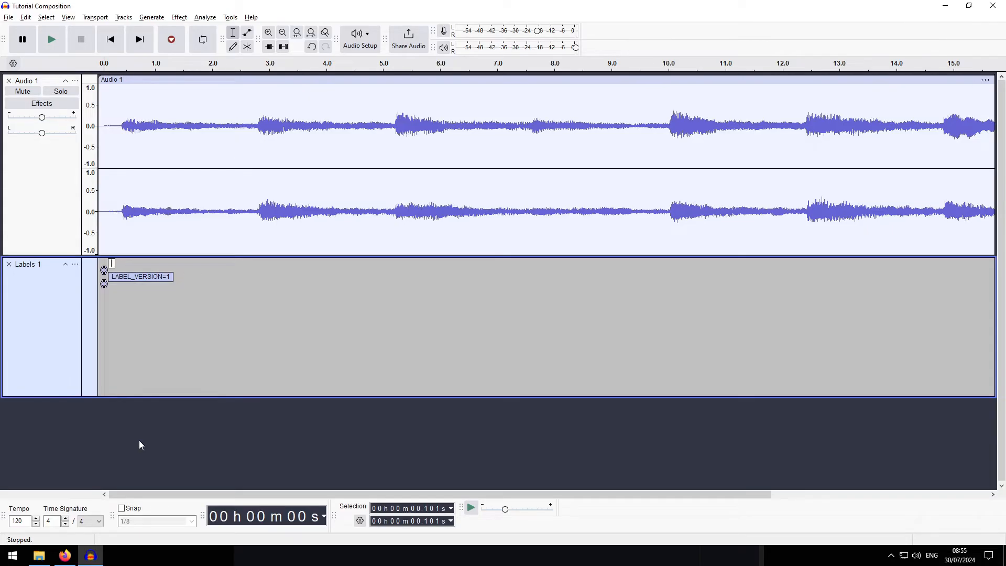
type("PHONE_MODEL=PHONE")
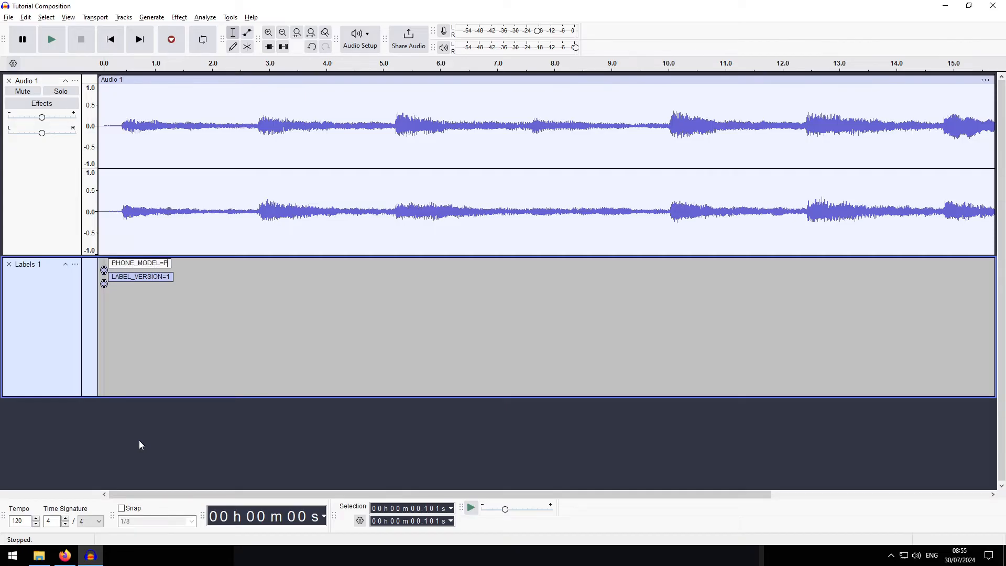
type("1")
key("Return")
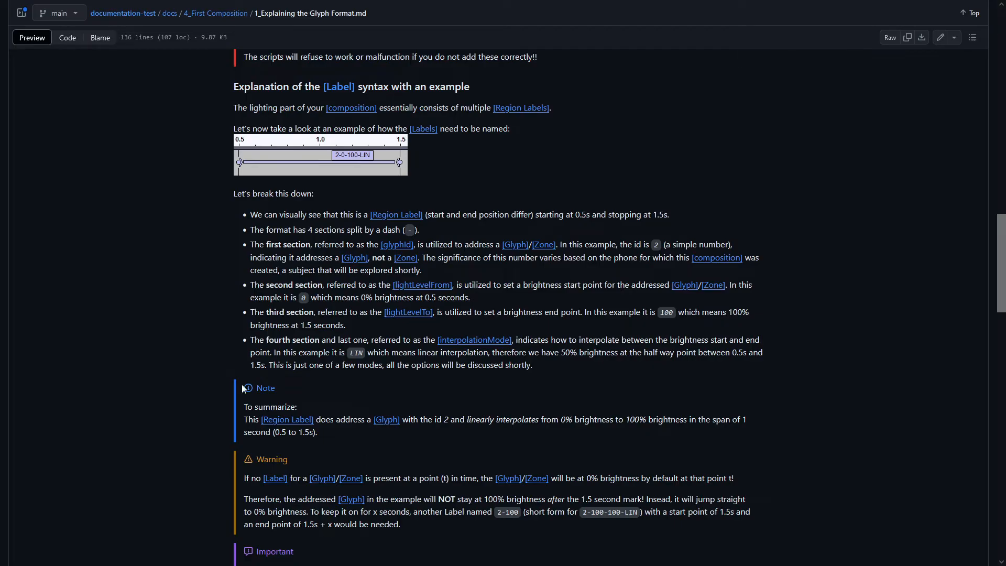
Review the wiki's label syntax, Nothing Phone (1) glyph IDs, brightness levels and interpolation modes, and open the linked Desmos Graph.
double_click(357, 353)
left_click(211, 355)
scroll(211, 355, "down", 1)
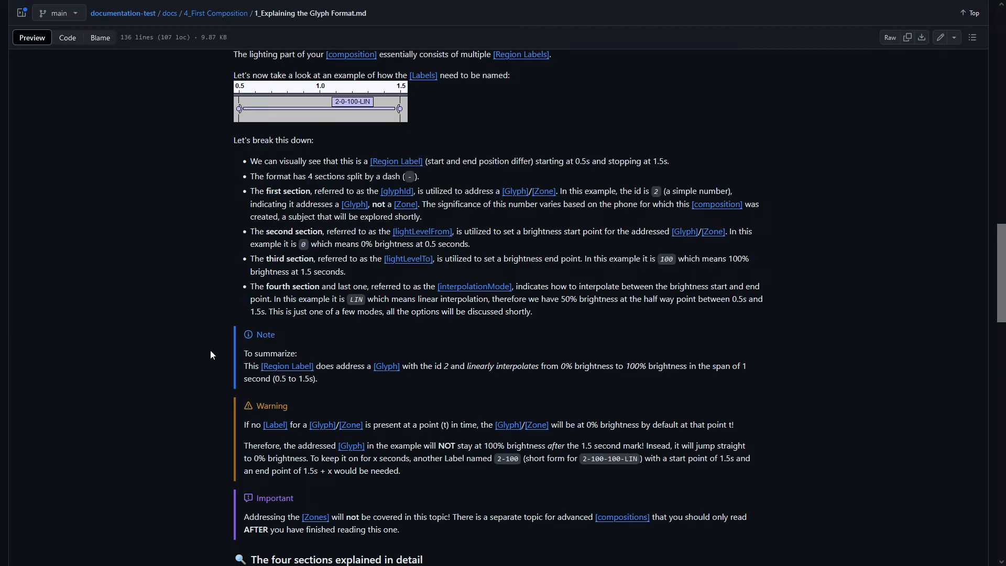
scroll(470, 121, "down", 9)
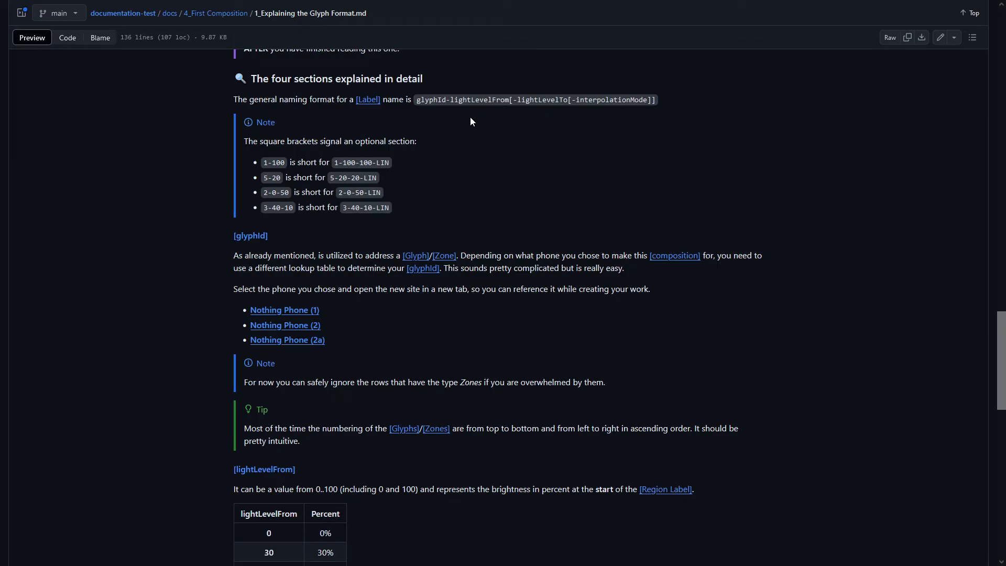
scroll(176, 211, "down", 1)
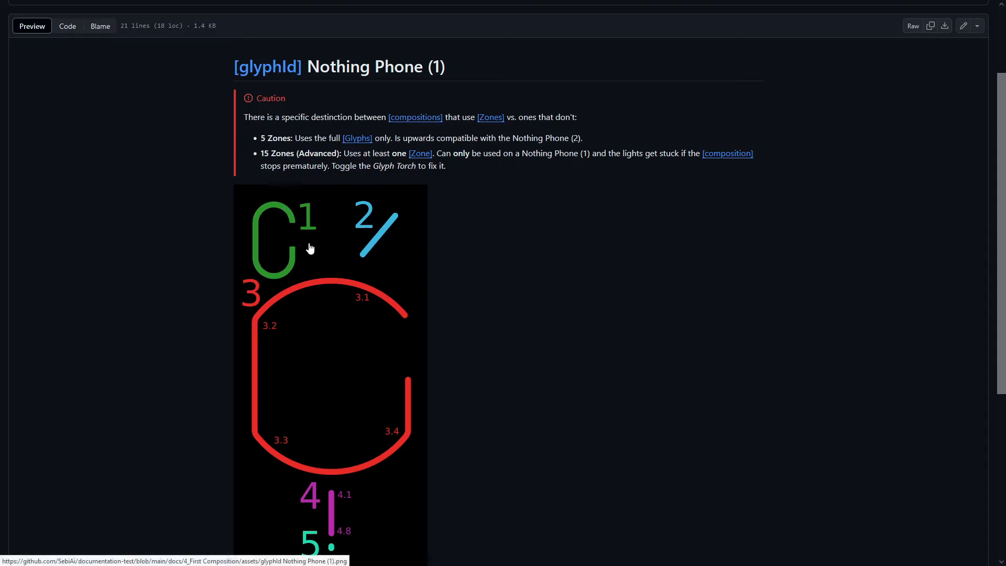
scroll(601, 313, "down", 5)
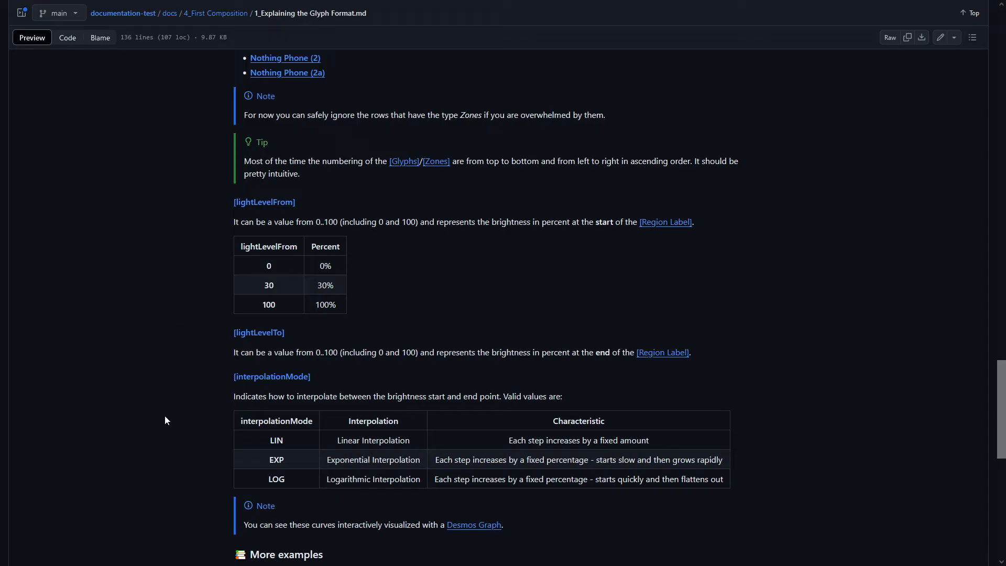
scroll(182, 433, "down", 3)
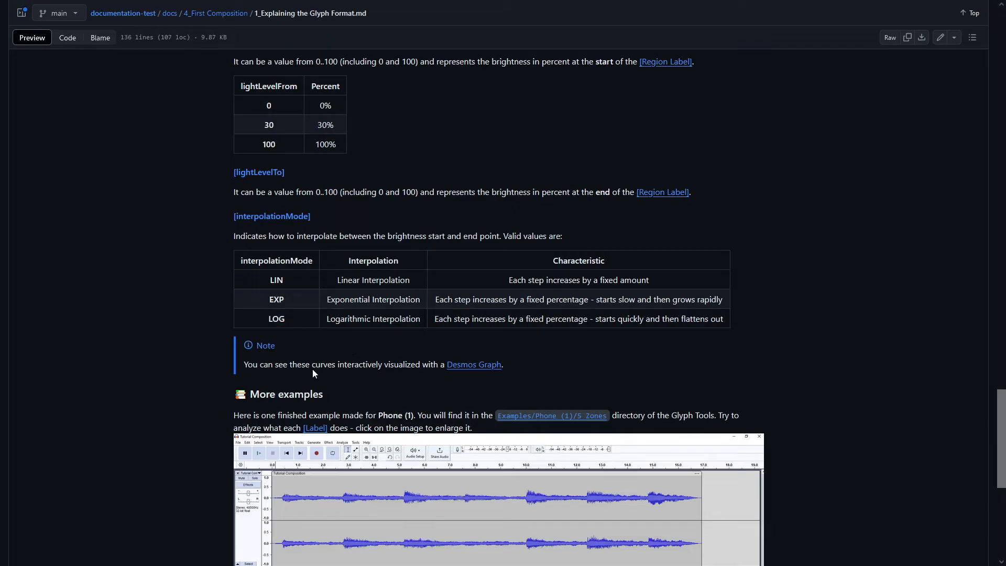
left_click_drag(312, 369, 412, 365)
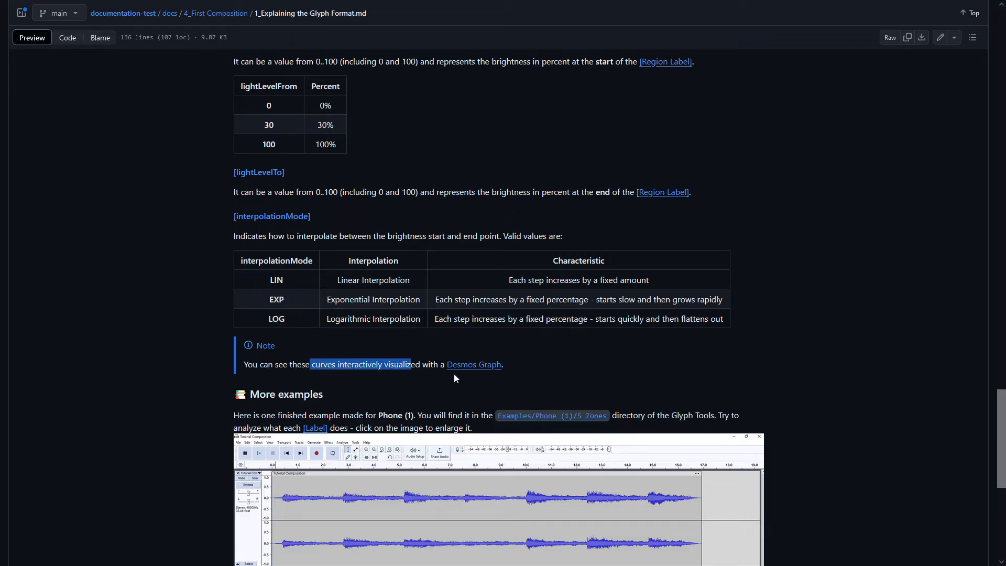
left_click(471, 365)
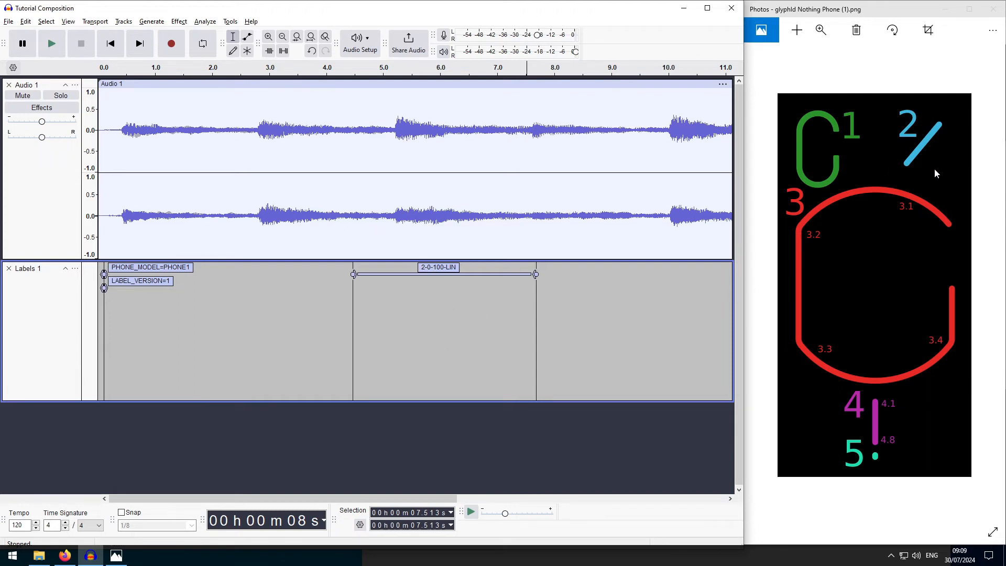
Undo the last label change and add a region label named 2-100-100-LIN from about 4.15 s to 6.16 s, directly after 2-0-100-LIN.
key("ctrl+z")
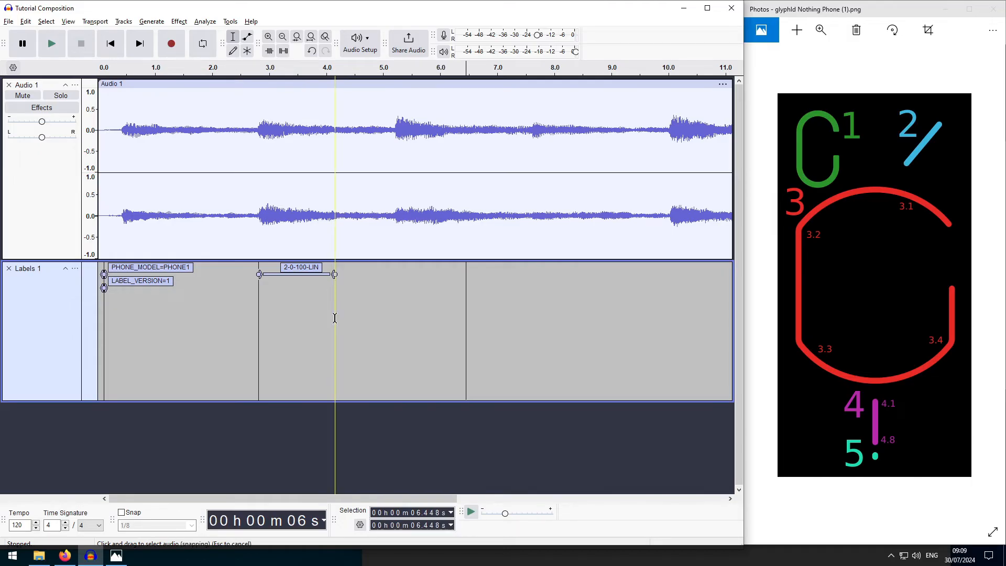
left_click(335, 317)
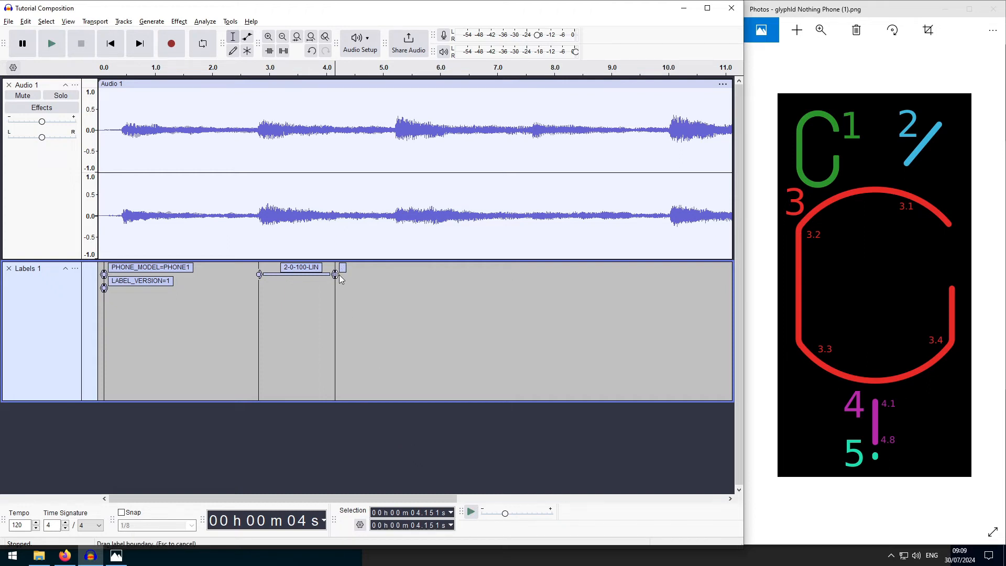
left_click_drag(338, 274, 488, 276)
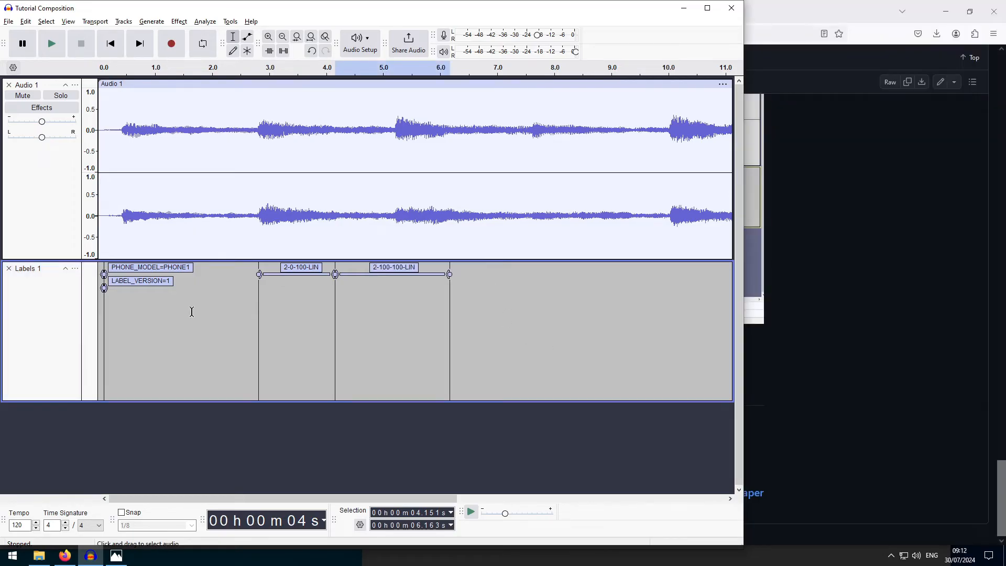
Open the label editor for the 2-0-100-LIN label.
right_click(313, 268)
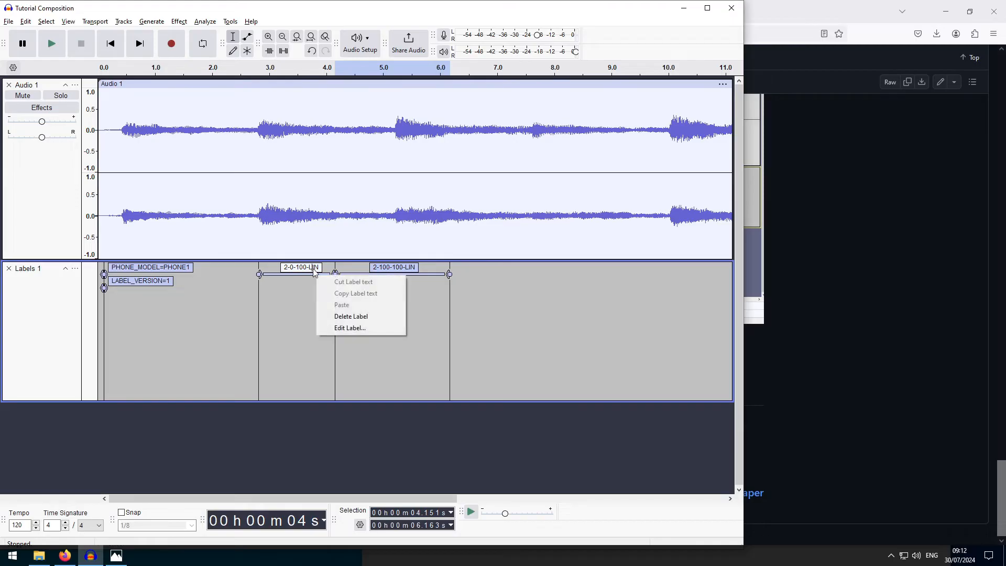
left_click(347, 328)
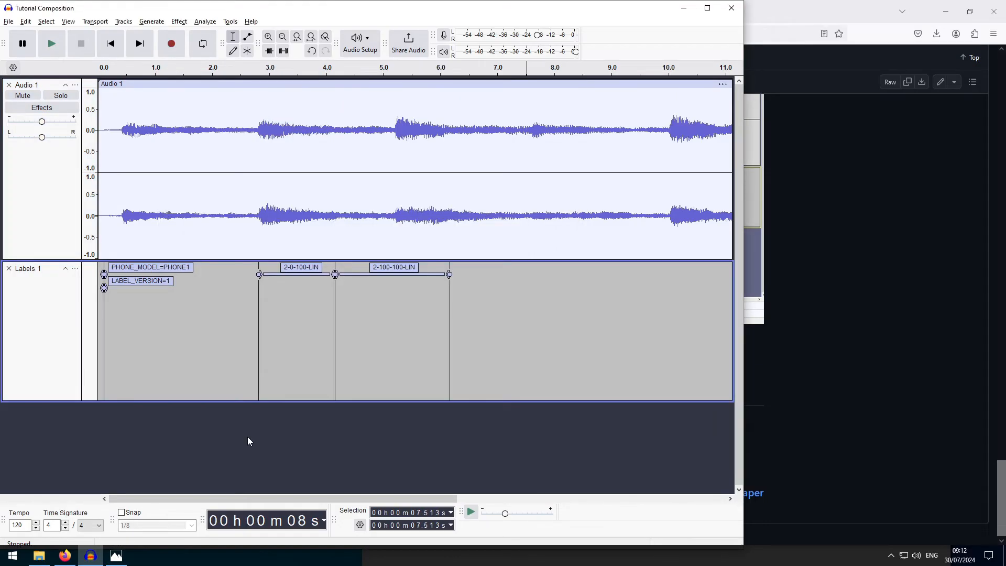
Open the Label Editor for the composition's labels, and open the menu of the focused audio track.
left_click(25, 22)
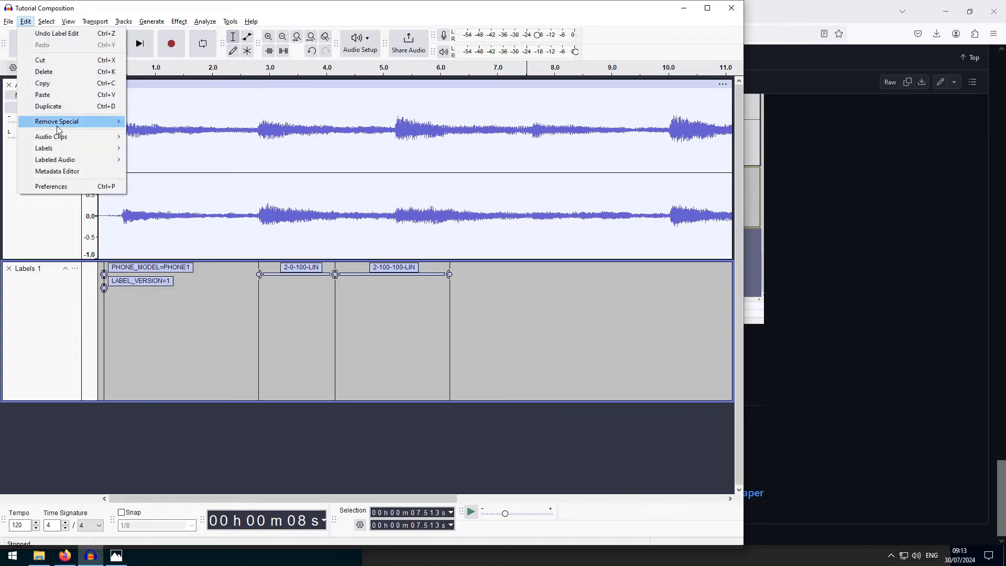
mouse_move(74, 149)
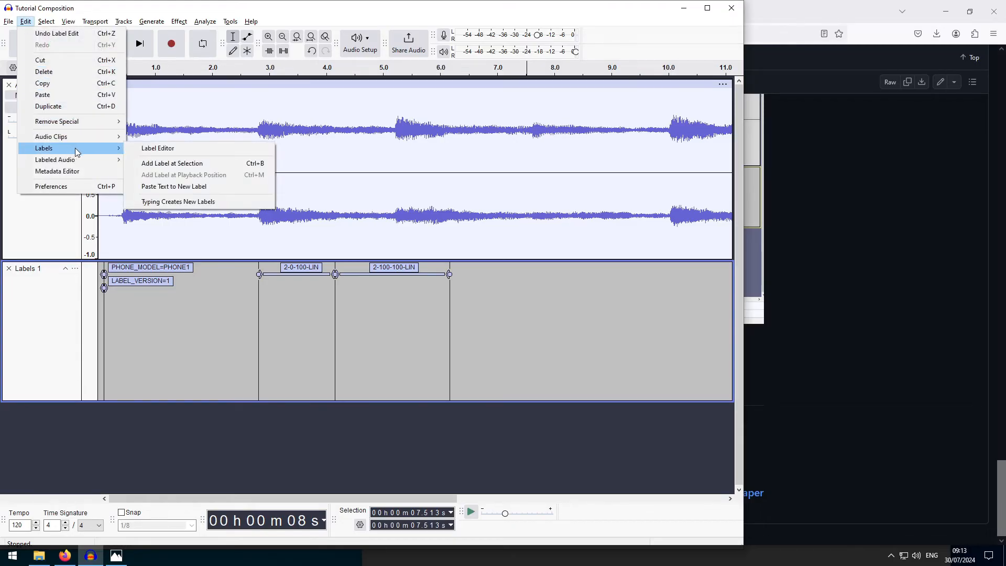
left_click(170, 152)
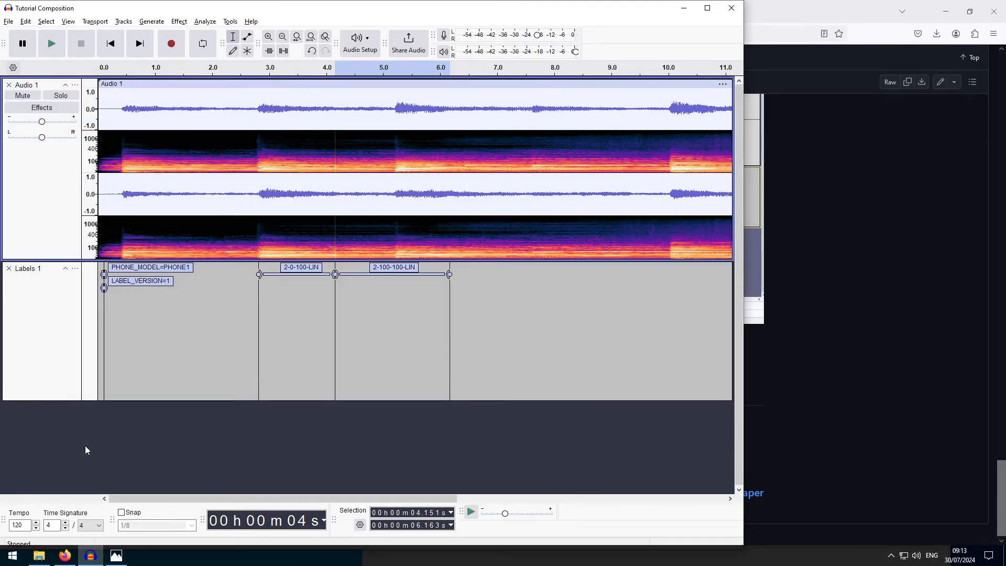
key("shift+m")
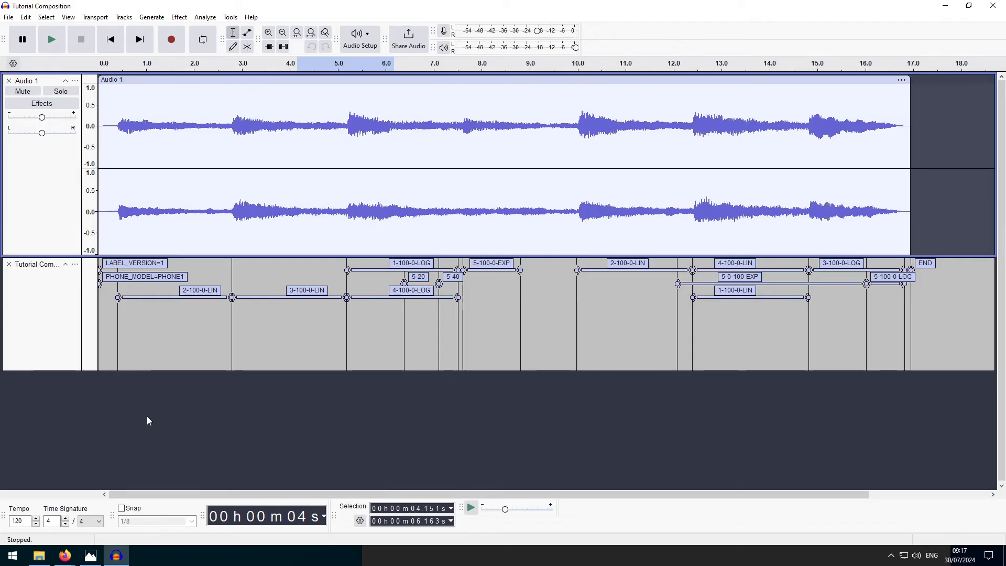
Select everything and export the labels as the text file Tutorial Composition.txt into the custom-nothing-glyph-tools-main folder.
key("ctrl+a")
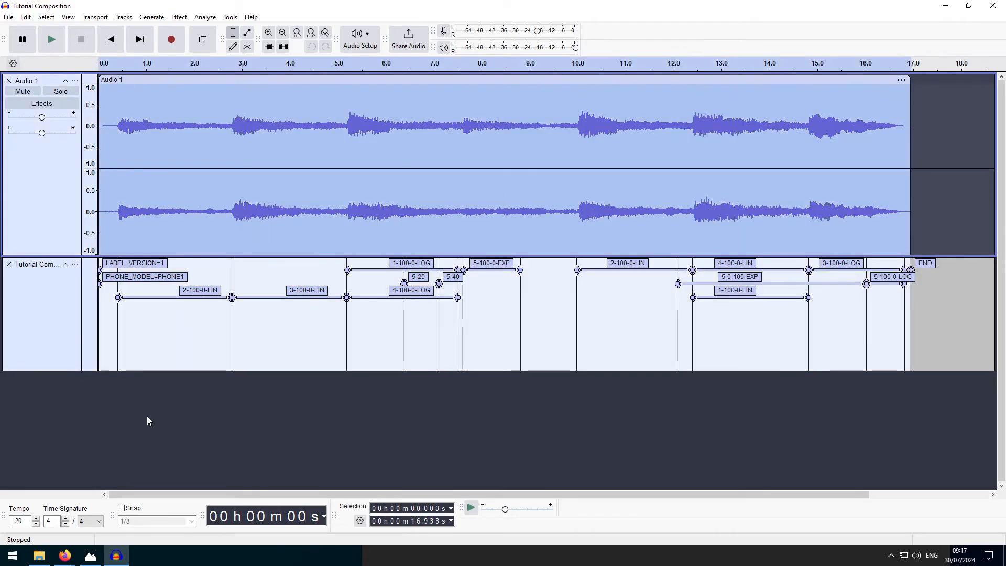
left_click(9, 17)
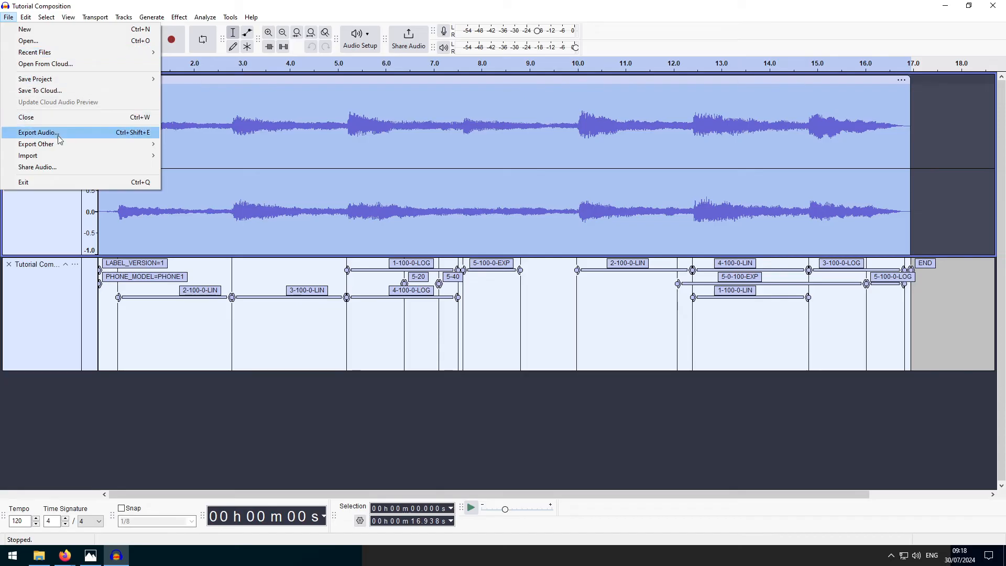
mouse_move(67, 146)
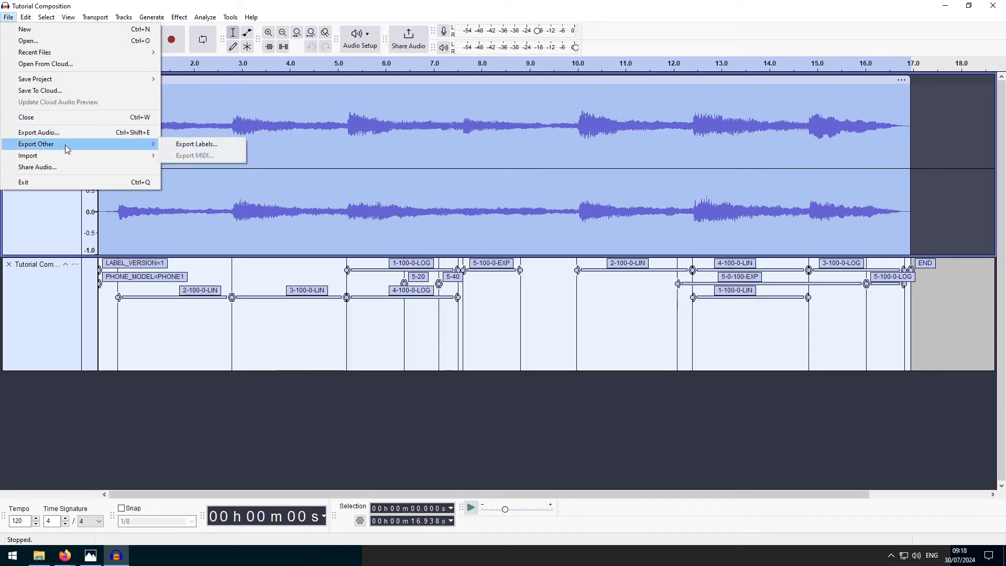
left_click(187, 146)
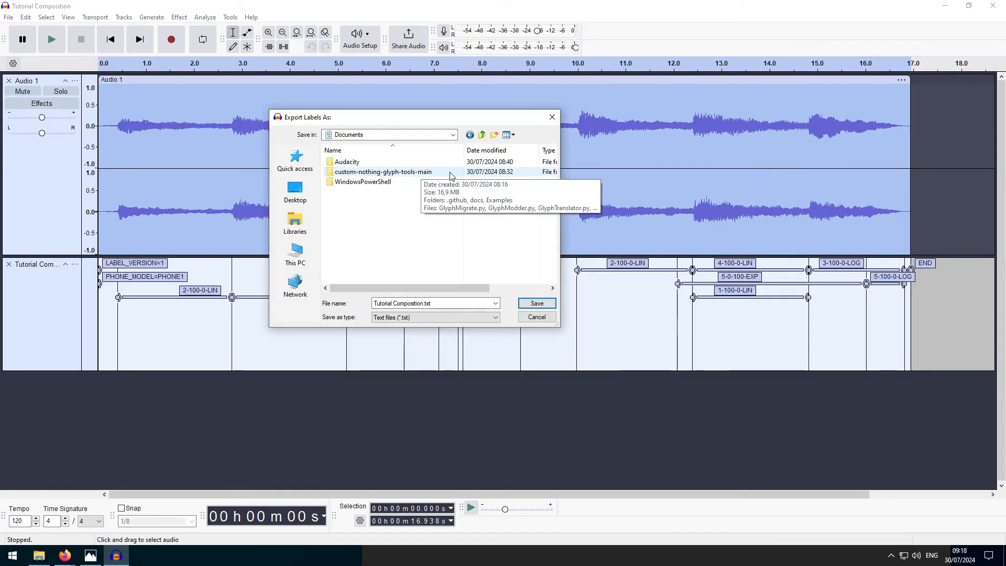
double_click(450, 173)
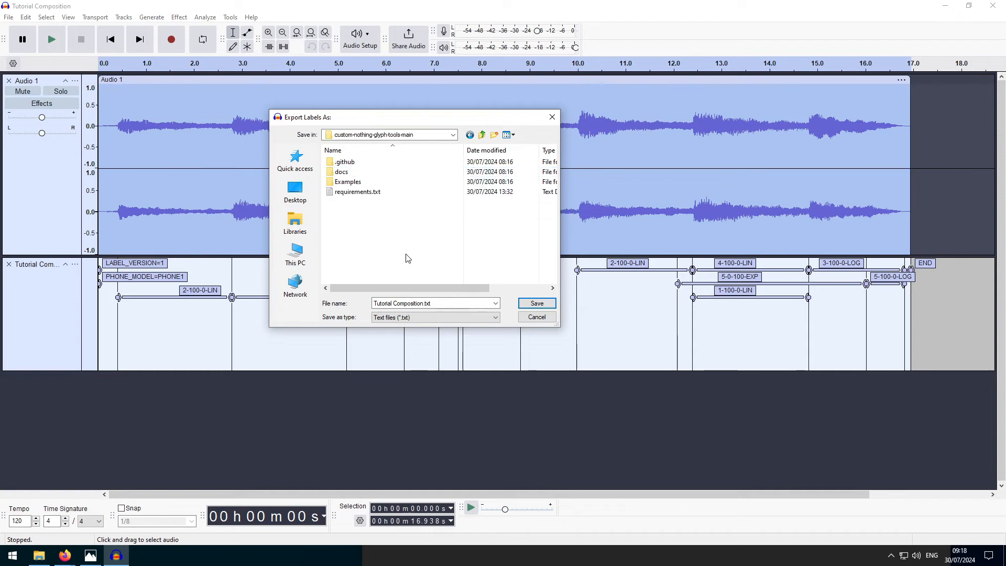
key("Return")
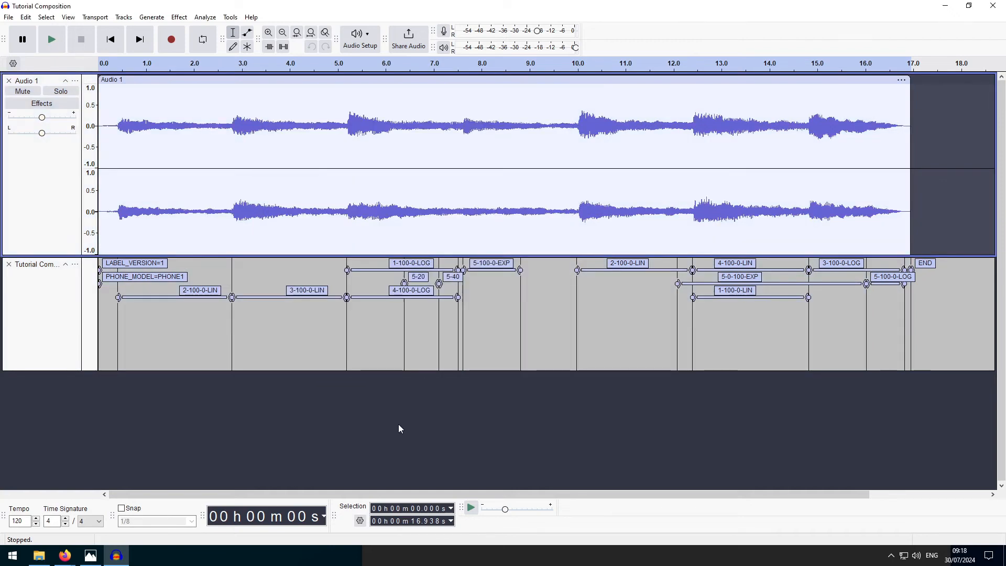
Set up the audio export to the computer as the Opus file Tutorial Composition.opus in the custom-nothing-glyph-tools-main folder.
left_click(9, 17)
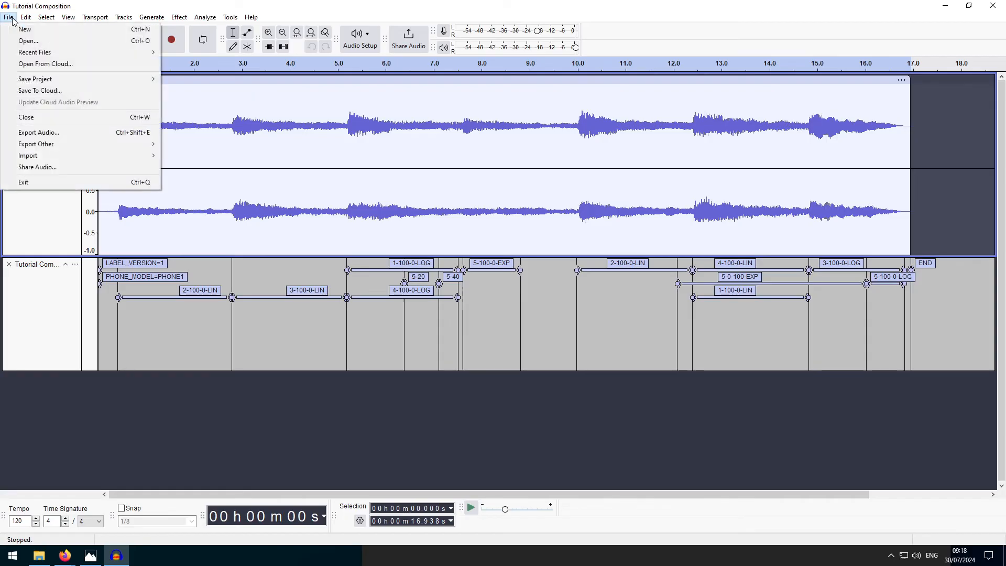
left_click(111, 135)
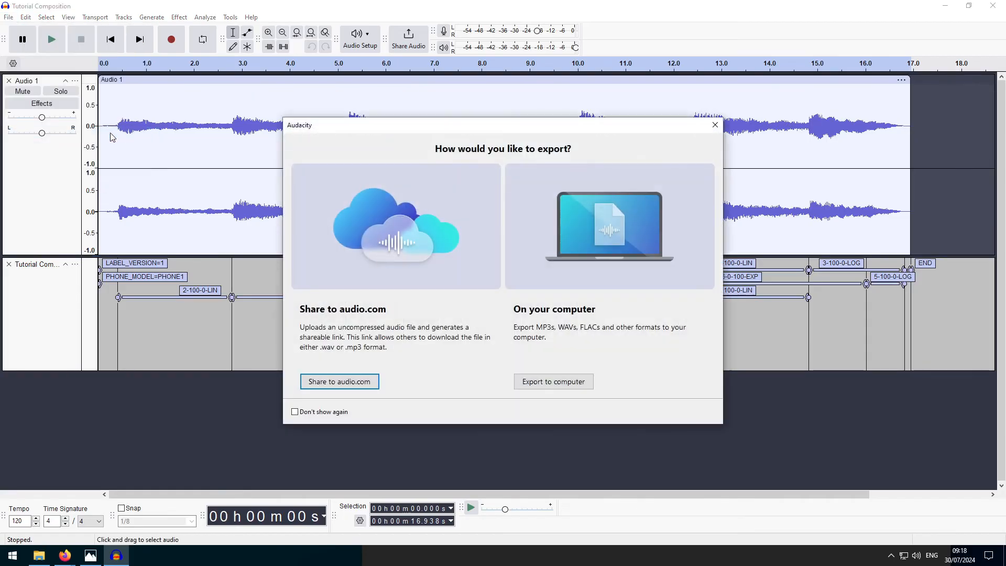
left_click(564, 382)
left_click(481, 222)
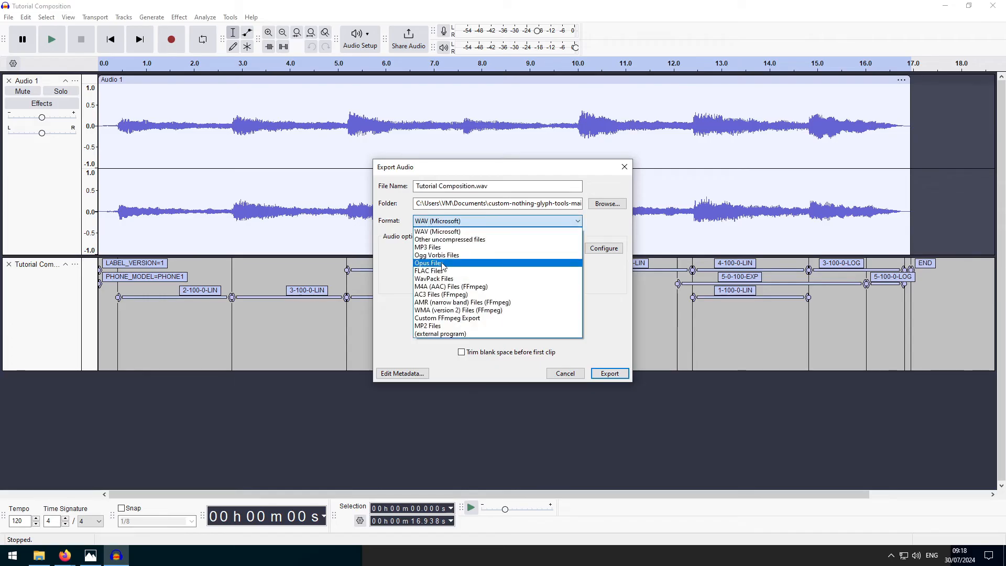
left_click(441, 263)
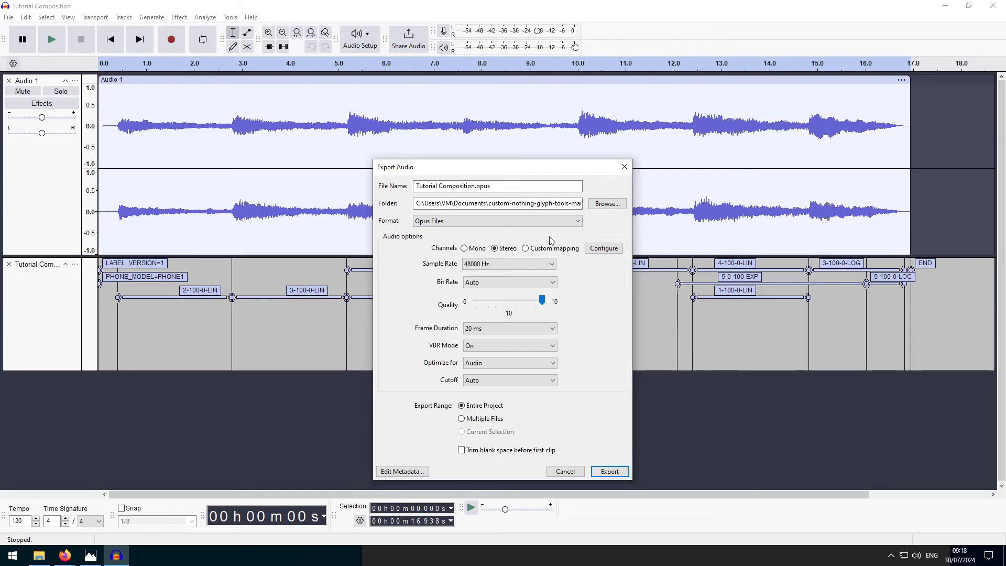
left_click(599, 208)
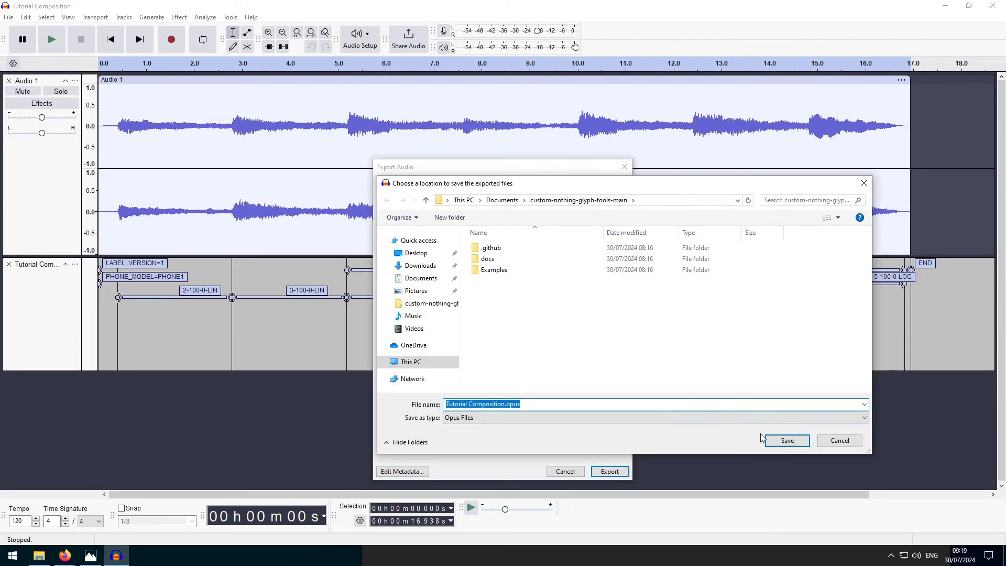
left_click(781, 440)
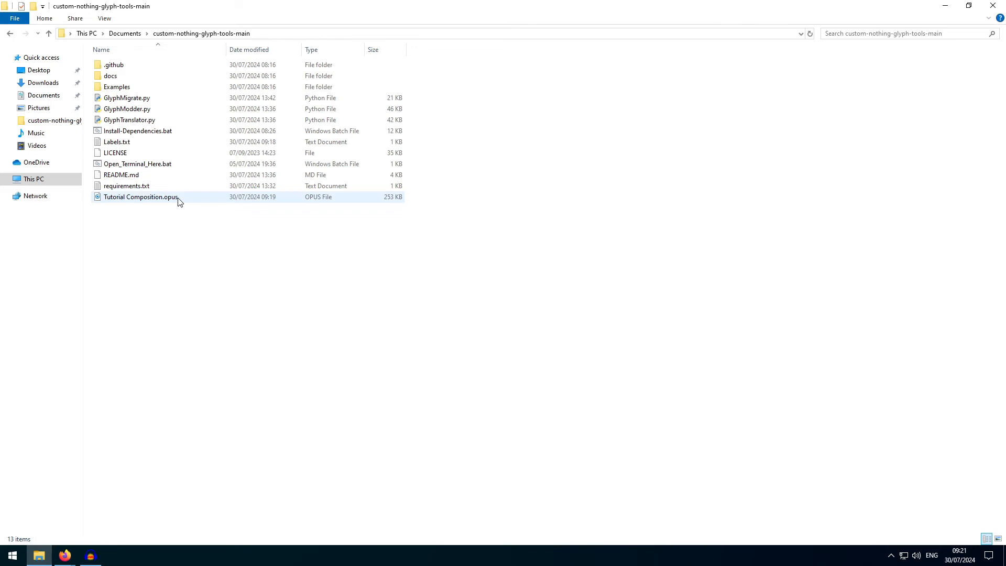
Rename Tutorial Composition.opus to Tutorial Composition.ogg in the glyph tools folder and accept the extension change.
left_click(178, 197)
right_click(177, 197)
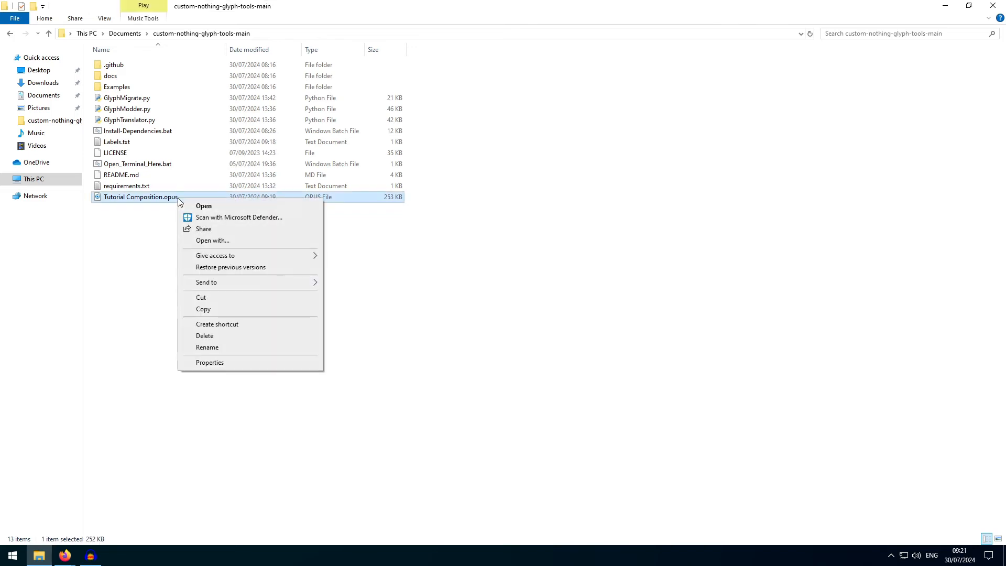
left_click(219, 346)
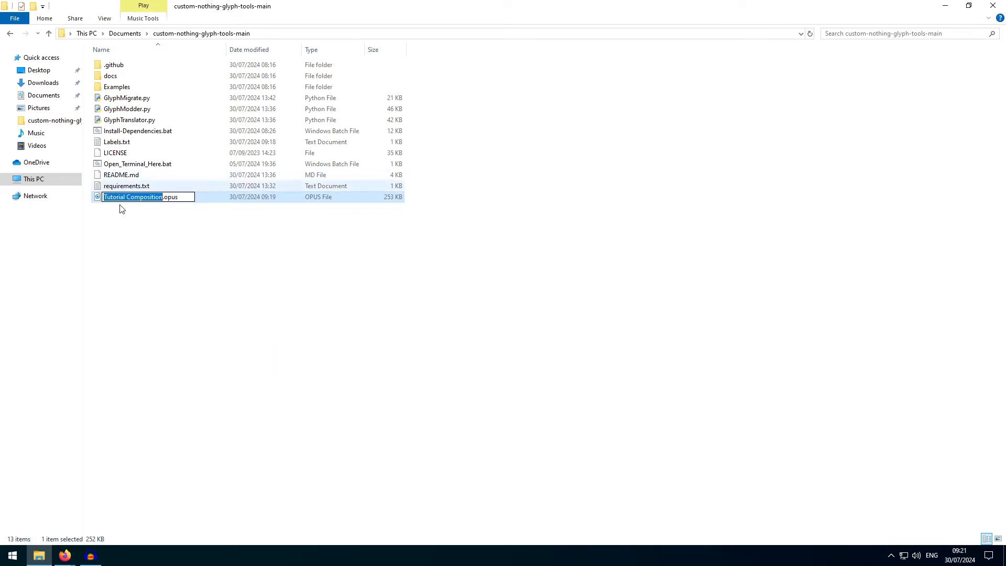
left_click_drag(180, 195, 165, 196)
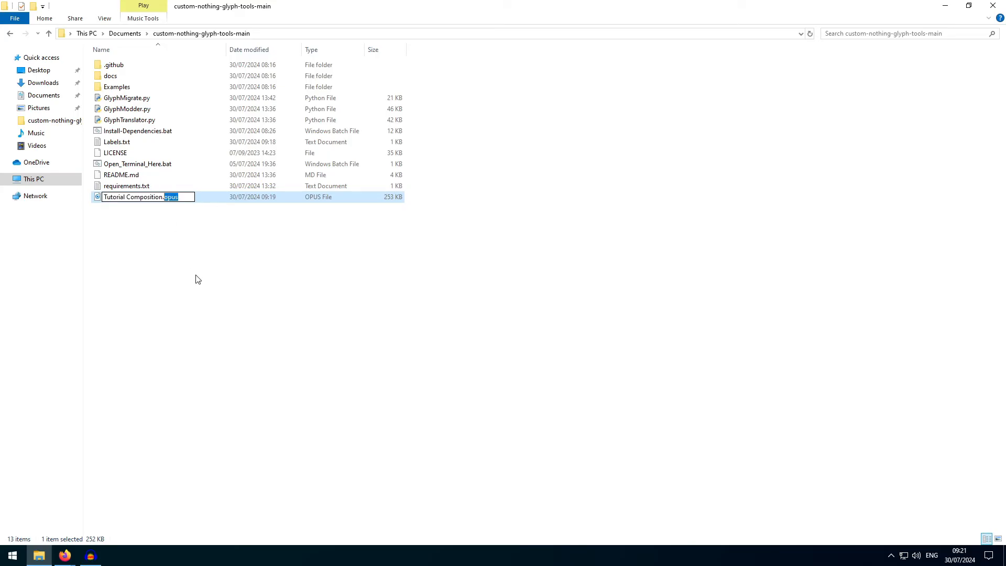
type("ogg")
key("Return")
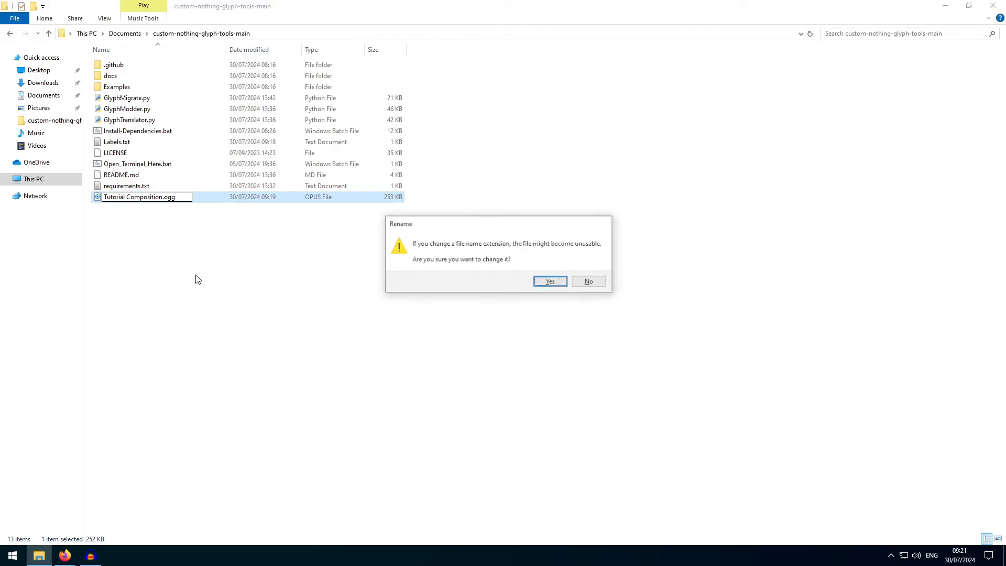
left_click(543, 286)
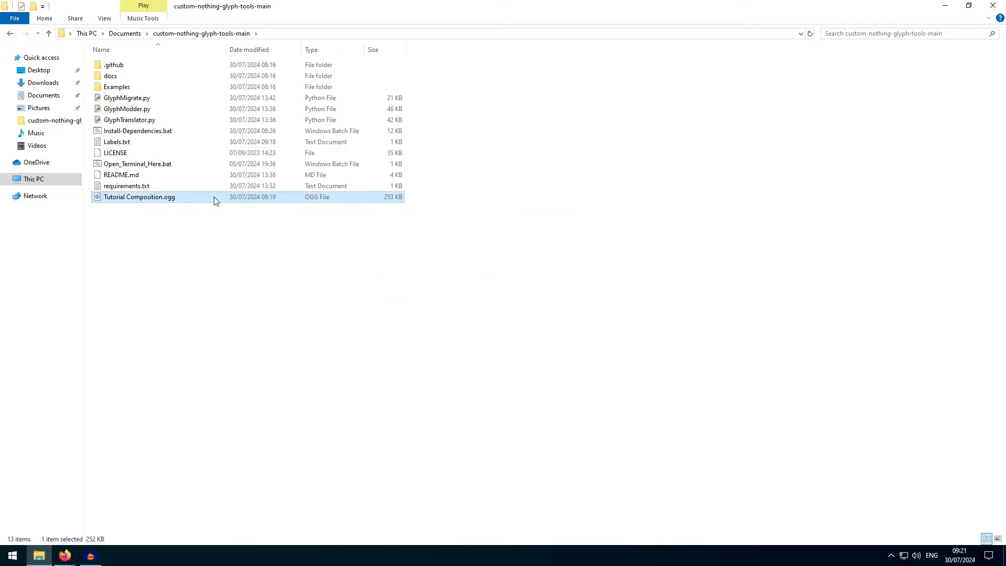
Check the folder's view options and read the wiki's Using the GlyphTranslator section about generating the NGlyph file.
left_click(101, 19)
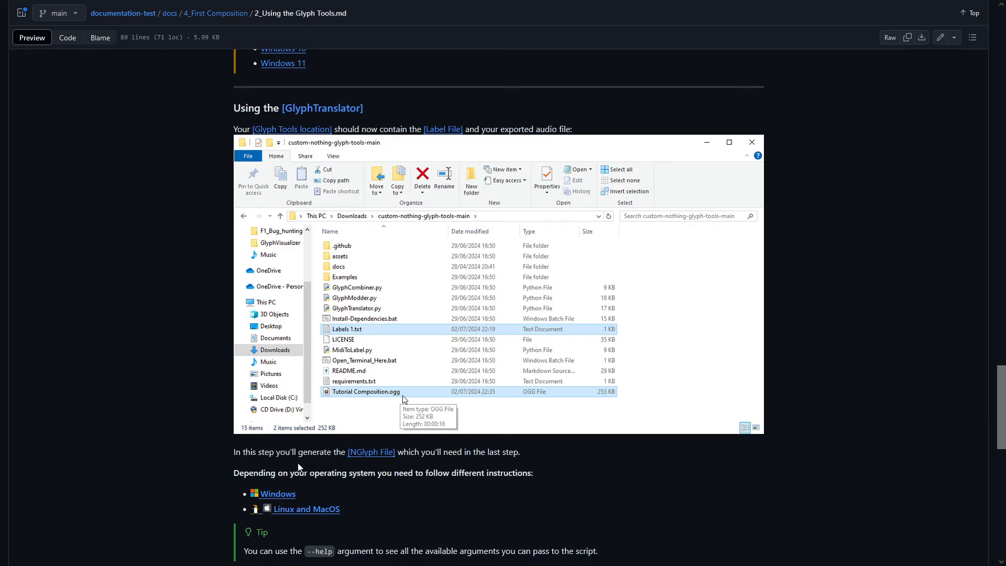
left_click_drag(332, 452, 524, 450)
left_click(525, 451)
scroll(209, 284, "down", 4)
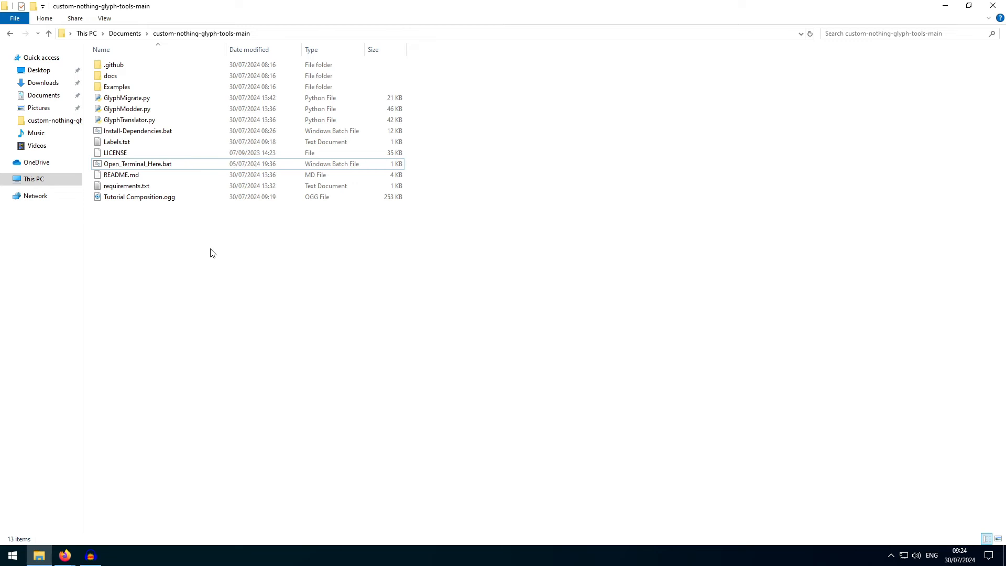
Launch Open_Terminal_Here.bat and enter the wiki's command python GlyphTranslator.py <LabelFile> in the terminal without running it.
left_click(190, 167)
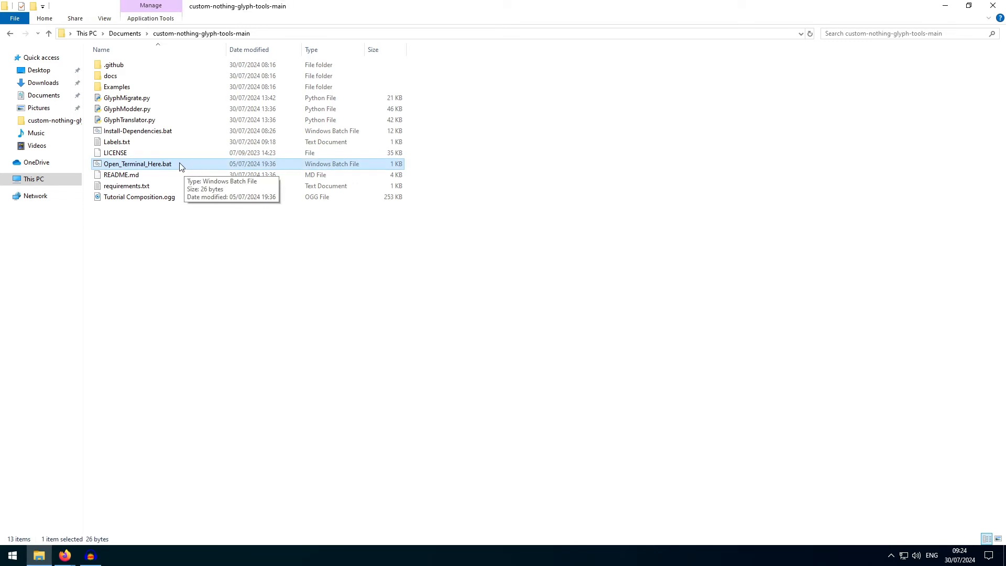
double_click(179, 164)
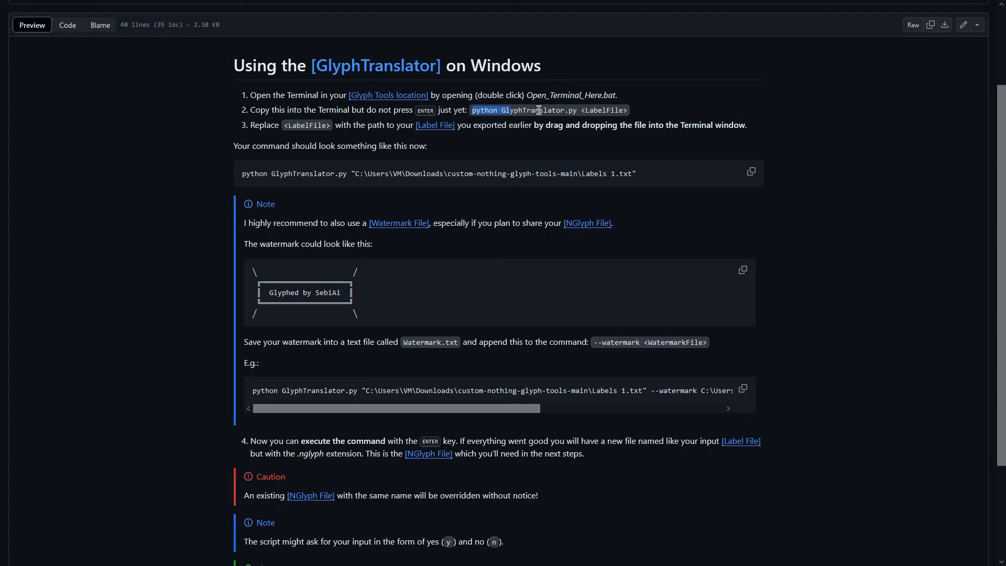
left_click_drag(538, 110, 627, 111)
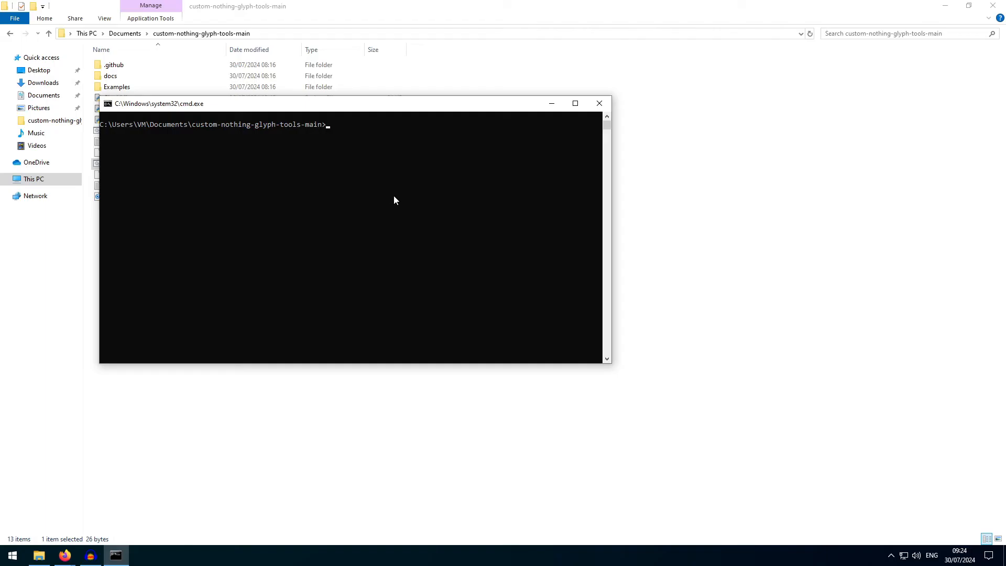
type("python GlyphTranslator.py <LabelFile>")
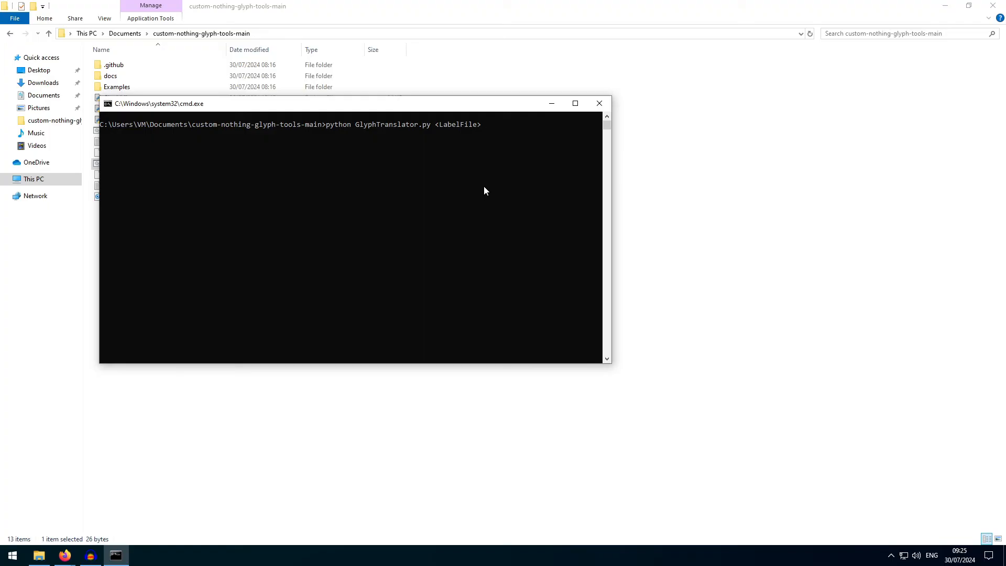
Replace the <LabelFile> placeholder with the path to Labels.txt and run the GlyphTranslator command.
left_click_drag(418, 104, 402, 229)
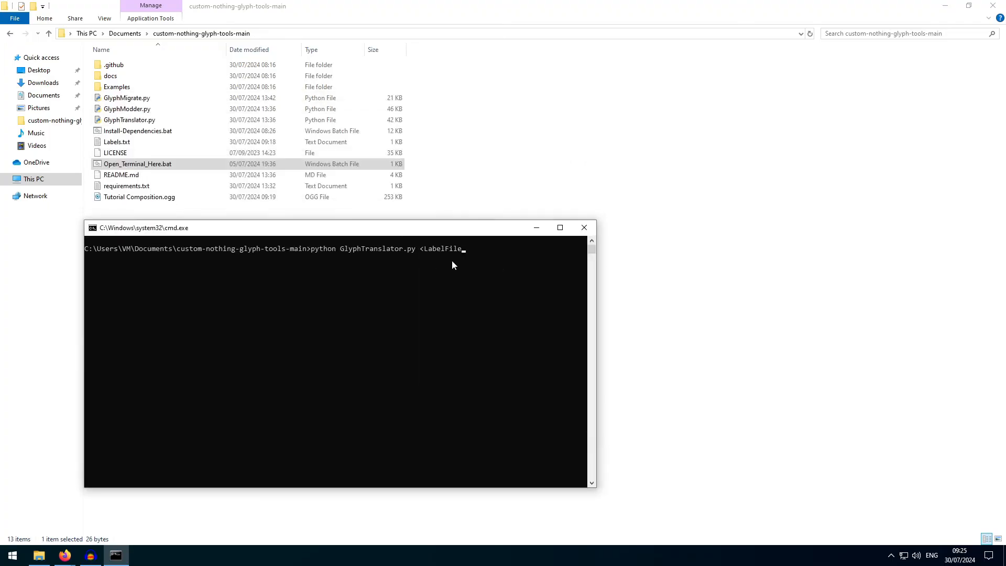
key("BackSpace")
key("BackSpace")
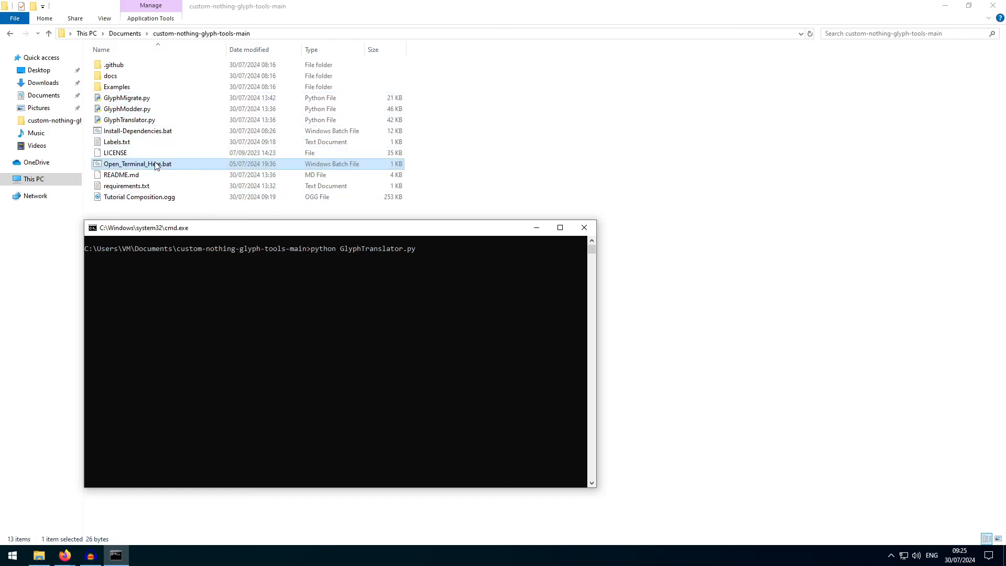
left_click(156, 144)
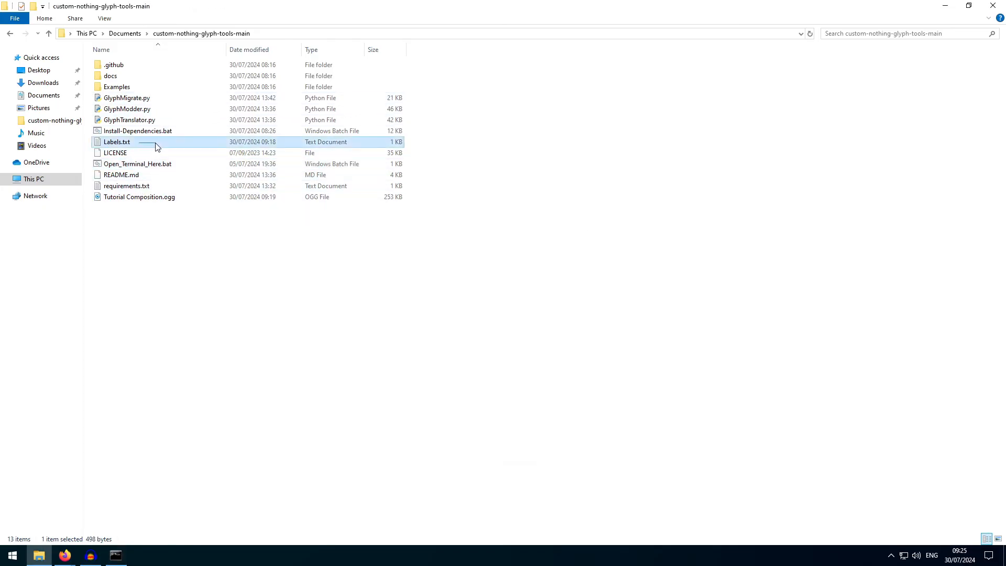
left_click_drag(153, 142, 427, 333)
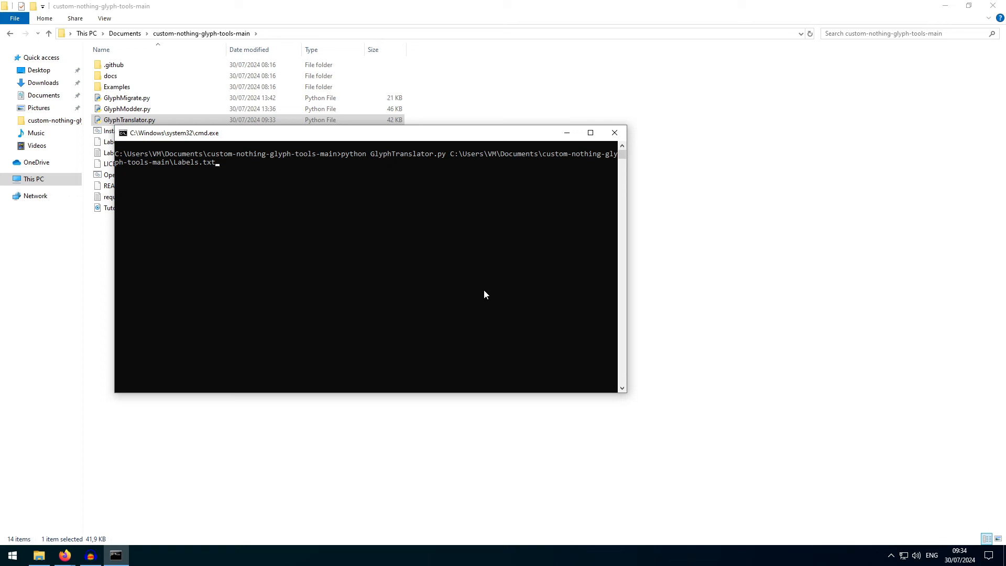
key("Return")
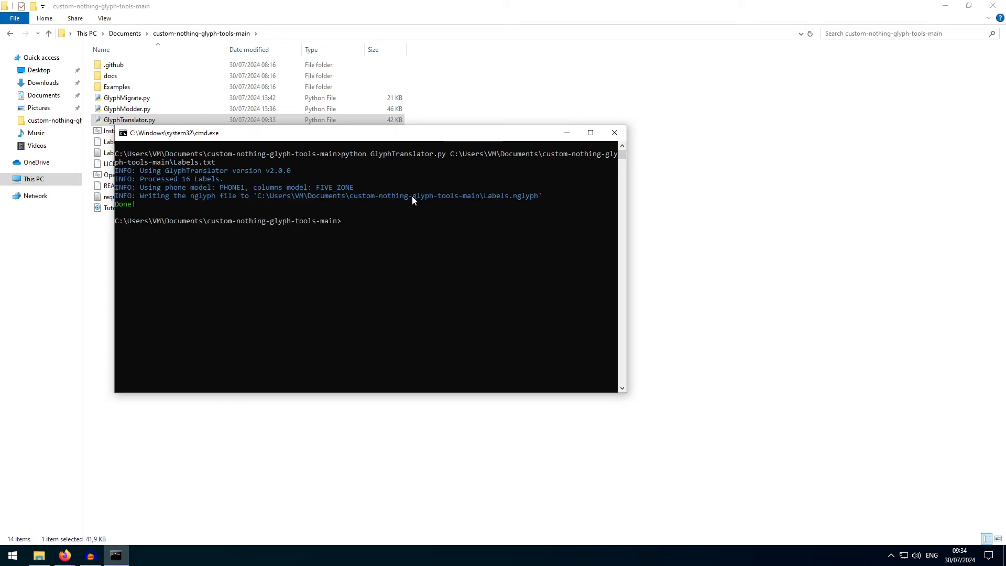
Examine the NGlyph file's output path in the terminal and uncover the tools folder's file list to locate the generated file.
left_click_drag(412, 197, 538, 199)
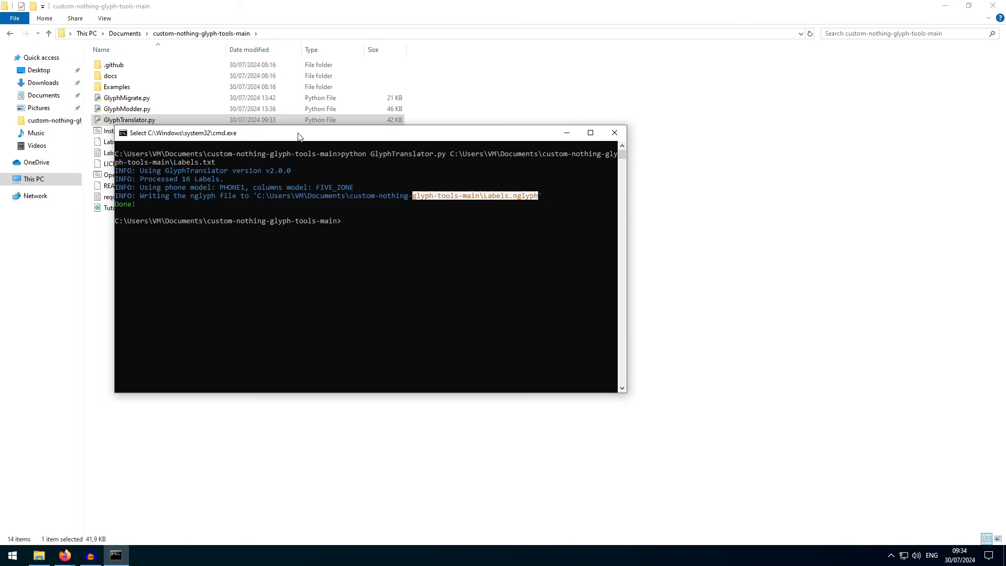
left_click_drag(298, 137, 321, 246)
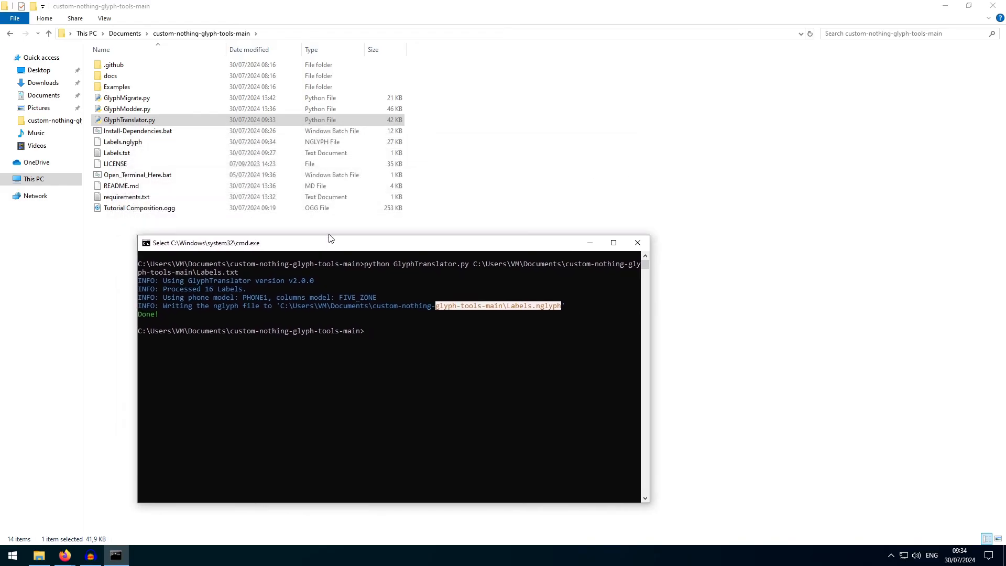
left_click(167, 151)
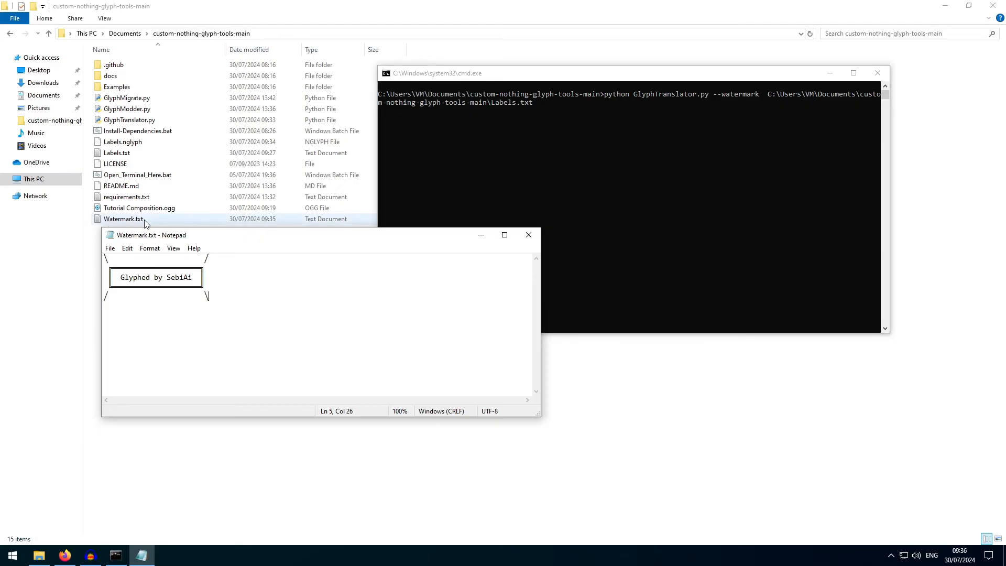
Supply the path to Watermark.txt for the GlyphTranslator command's --watermark argument and run the command on Labels.txt.
left_click_drag(209, 296, 45, 254)
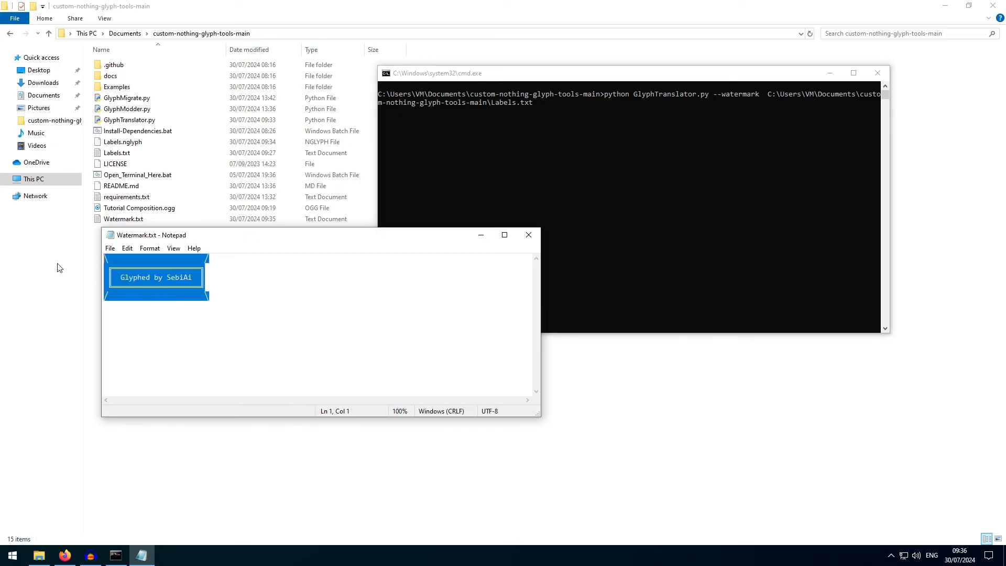
double_click(735, 94)
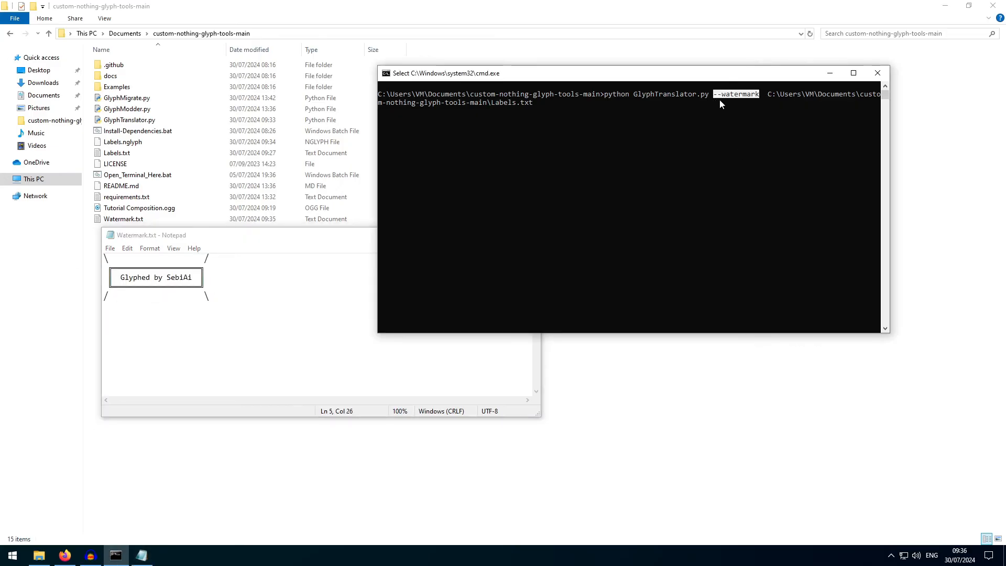
left_click_drag(123, 218, 732, 164)
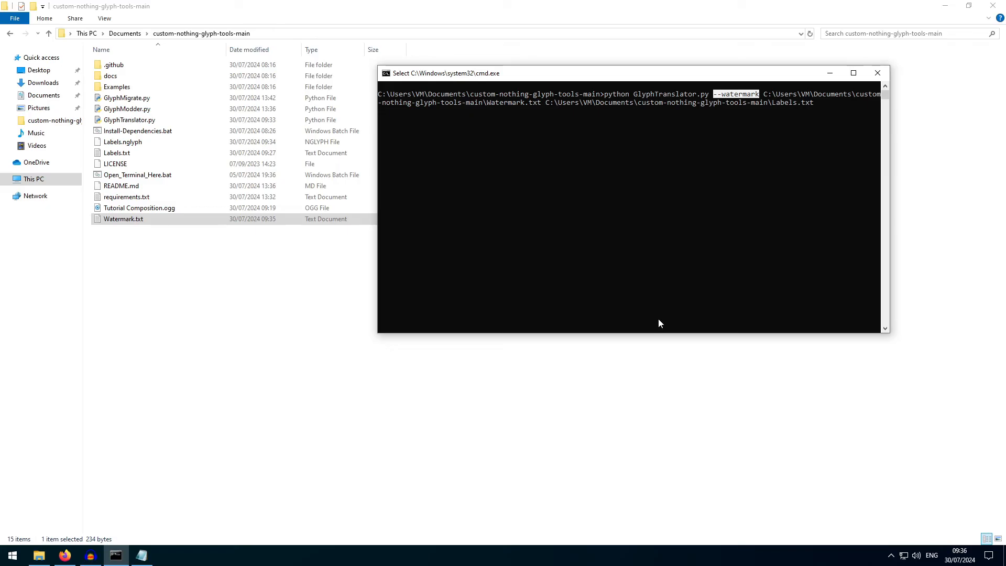
key("Return")
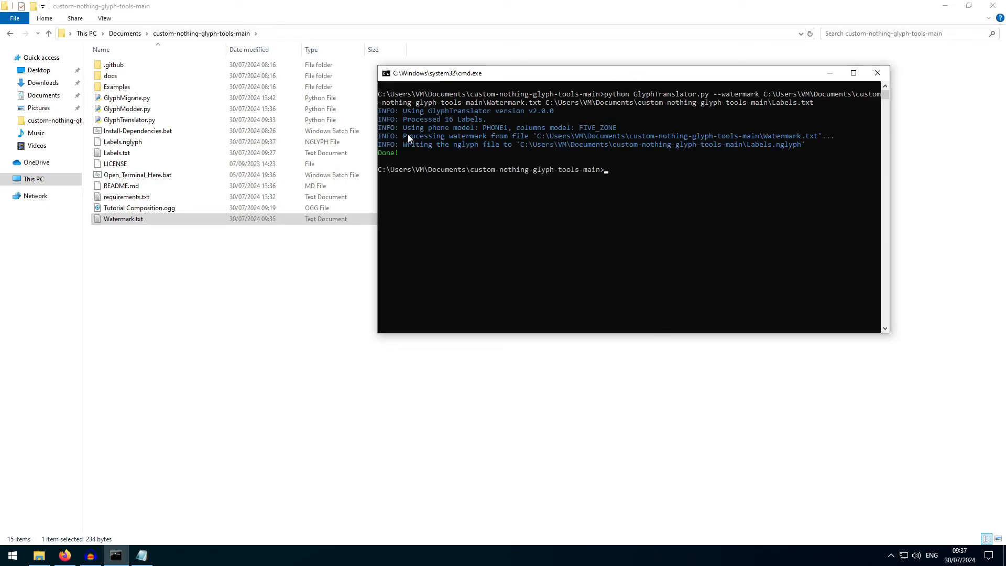
left_click_drag(404, 134, 821, 139)
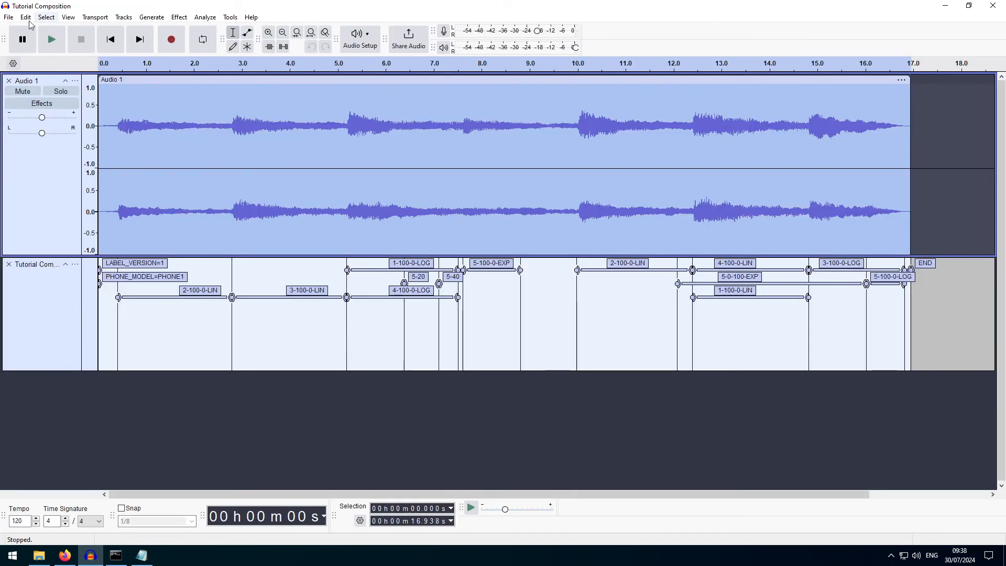
left_click(9, 16)
mouse_move(73, 149)
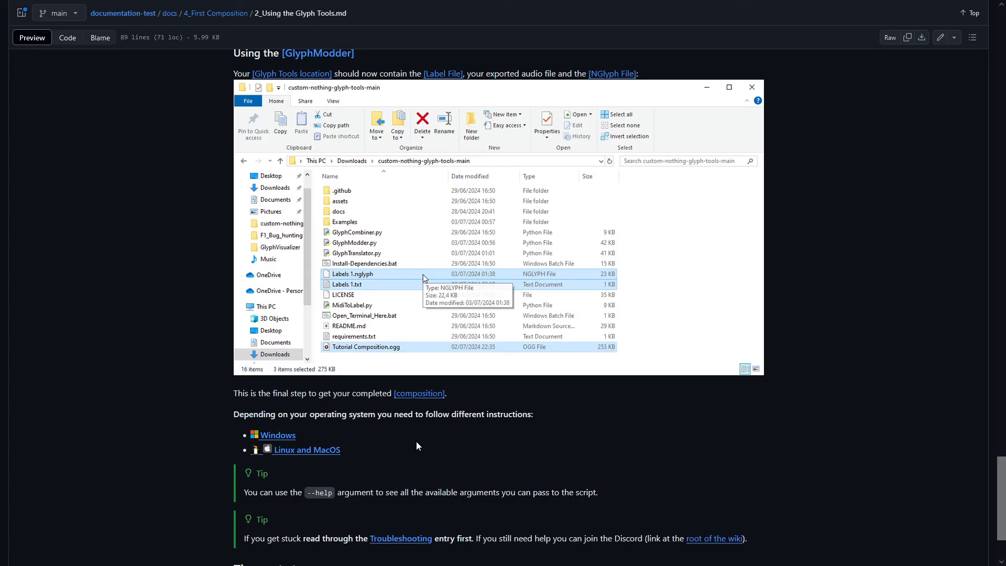
Copy the wiki's Windows command python GlyphModder.py write -t "<YourTitle>" <NGlyphFile> <AudioFile> into the terminal without running it.
left_click_drag(366, 450, 202, 403)
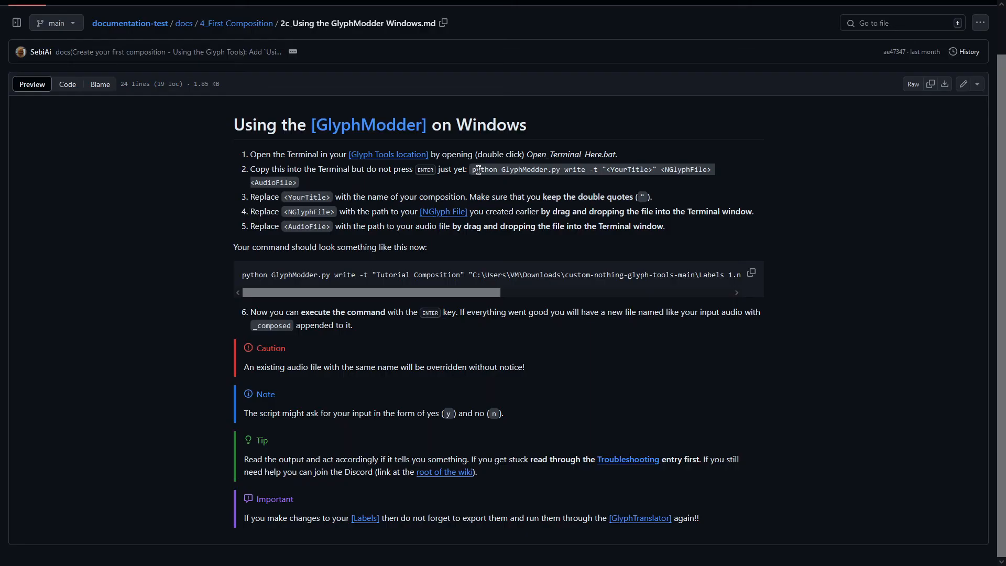
left_click_drag(472, 169, 296, 182)
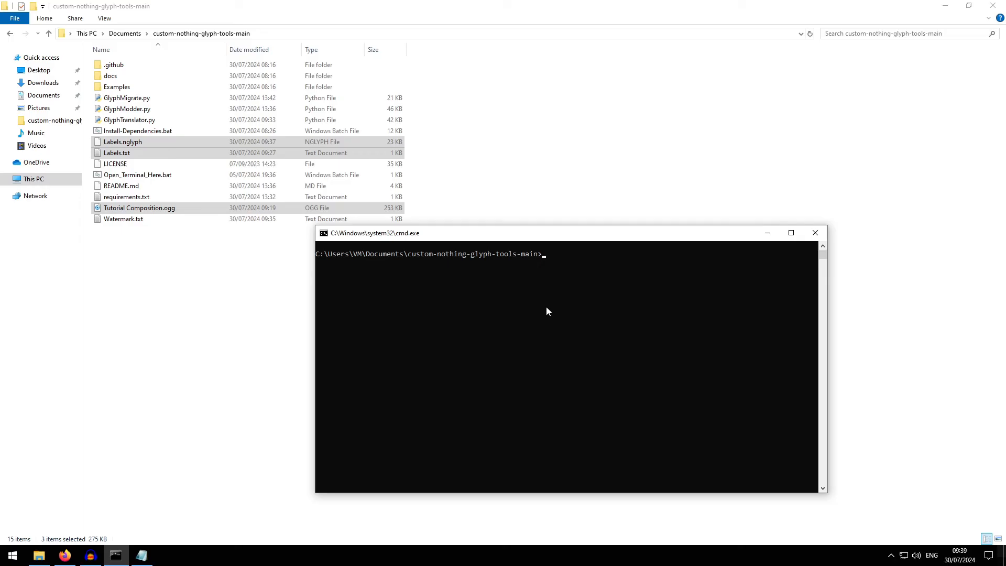
type("python GlyphModder.py write -t \"<YourTitle>\" <NGlyphFile> <AudioFile>")
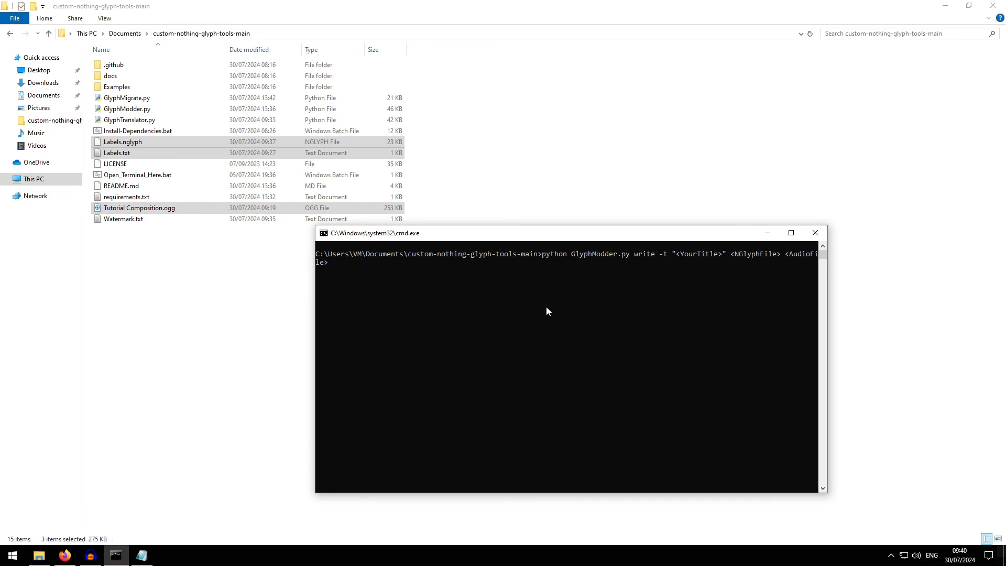
Replace the <YourTitle> placeholder with Tutorial Composition, keeping the double quotes around it.
key("BackSpace")
key("BackSpace")
key("BackSpace")
key("BackSpace")
key("BackSpace")
key("BackSpace")
key("BackSpace")
key("BackSpace")
key("BackSpace")
key("BackSpace")
key("BackSpace")
type("Tutorial Composition")
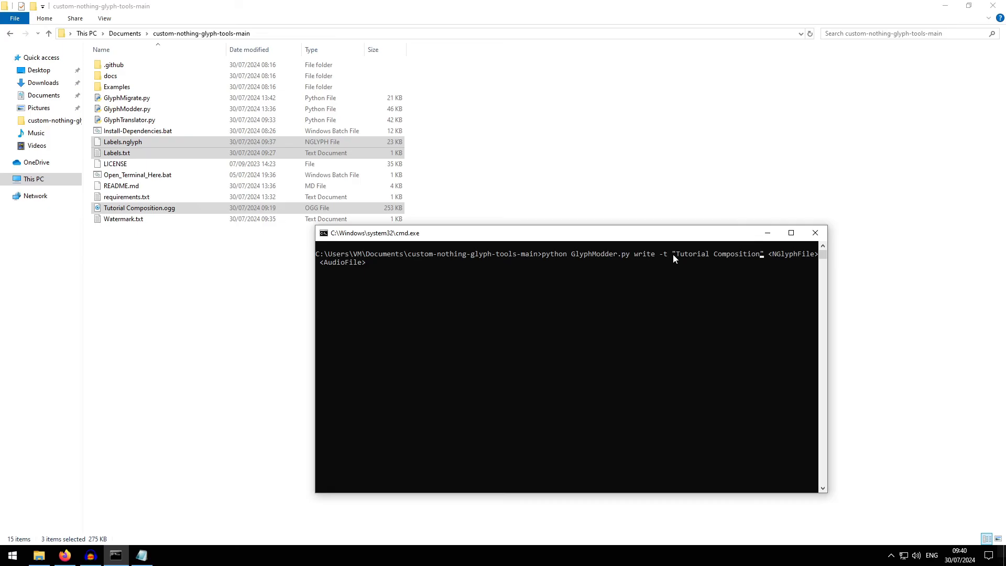
Fill in the path to Labels.nglyph in place of the command's <NGlyphFile> placeholder.
left_click_drag(522, 236, 617, 174)
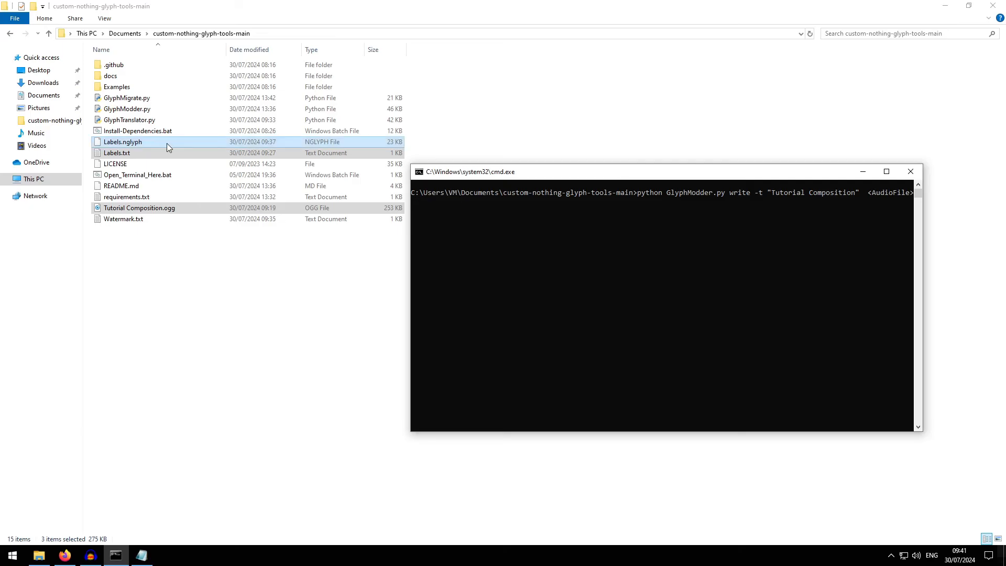
left_click(155, 208)
left_click_drag(145, 148, 744, 278)
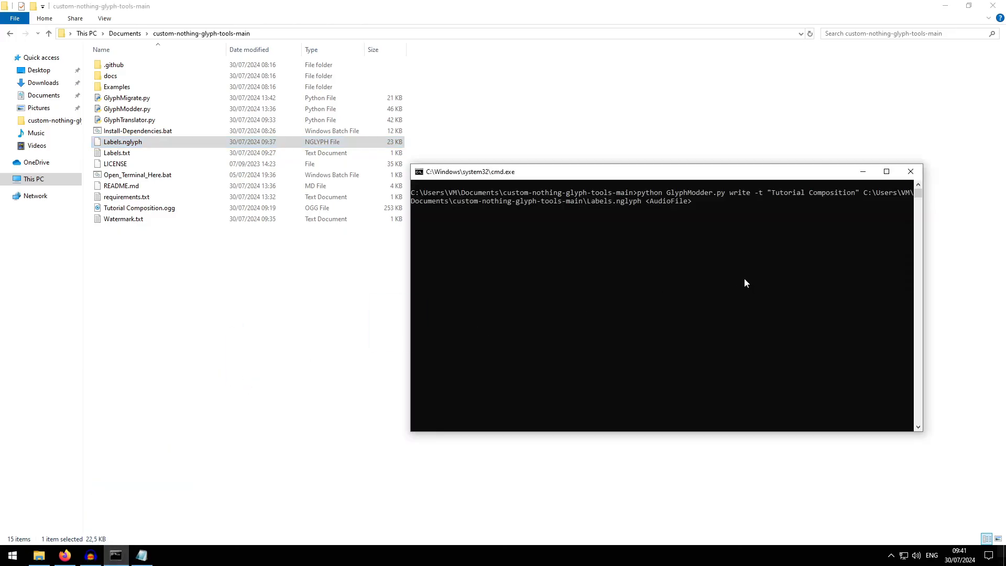
Replace the <AudioFile> placeholder with the path to Tutorial Composition.ogg and run the GlyphModder command.
key("BackSpace")
key("BackSpace")
key("BackSpace")
key("BackSpace")
key("BackSpace")
key("BackSpace")
key("BackSpace")
key("BackSpace")
key("BackSpace")
key("BackSpace")
key("BackSpace")
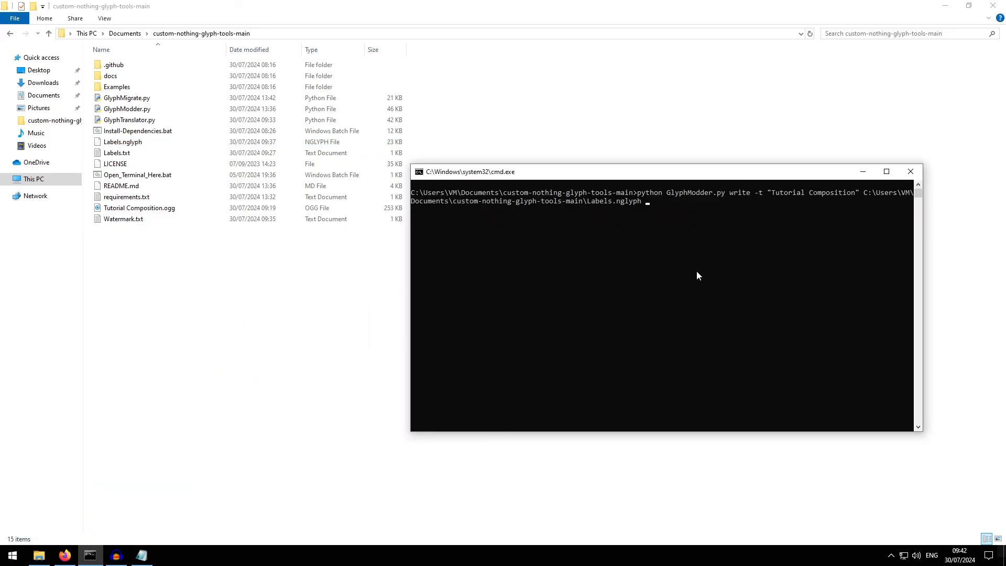
left_click_drag(158, 208, 634, 312)
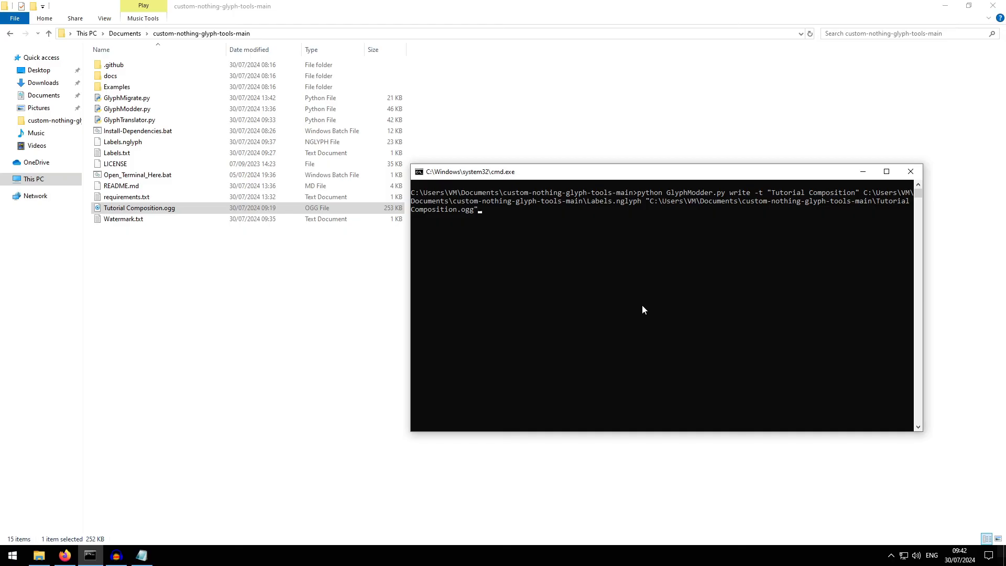
key("Return")
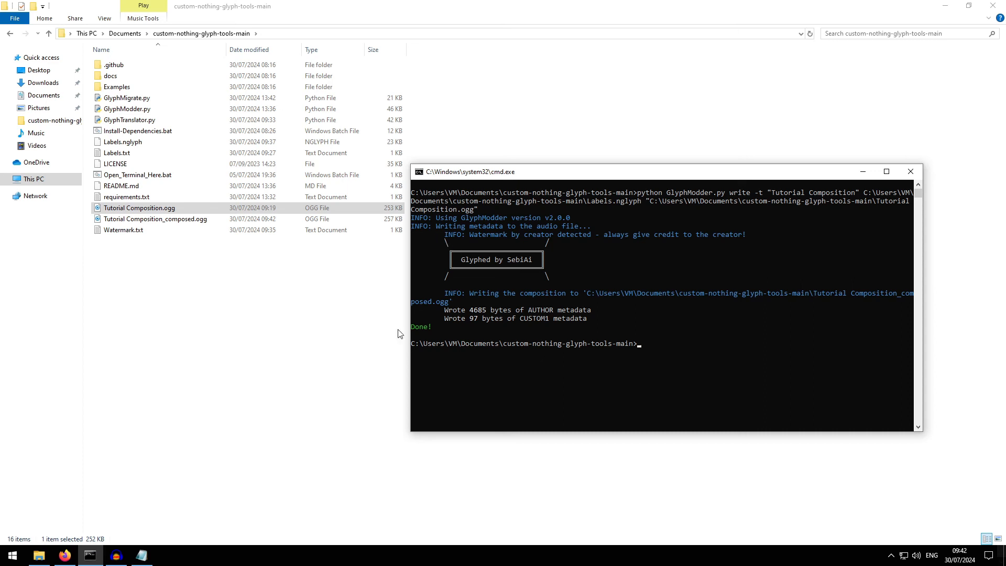
Run ffprobe on Tutorial Composition_composed.ogg in the terminal and examine the metadata written to the file.
left_click(166, 220)
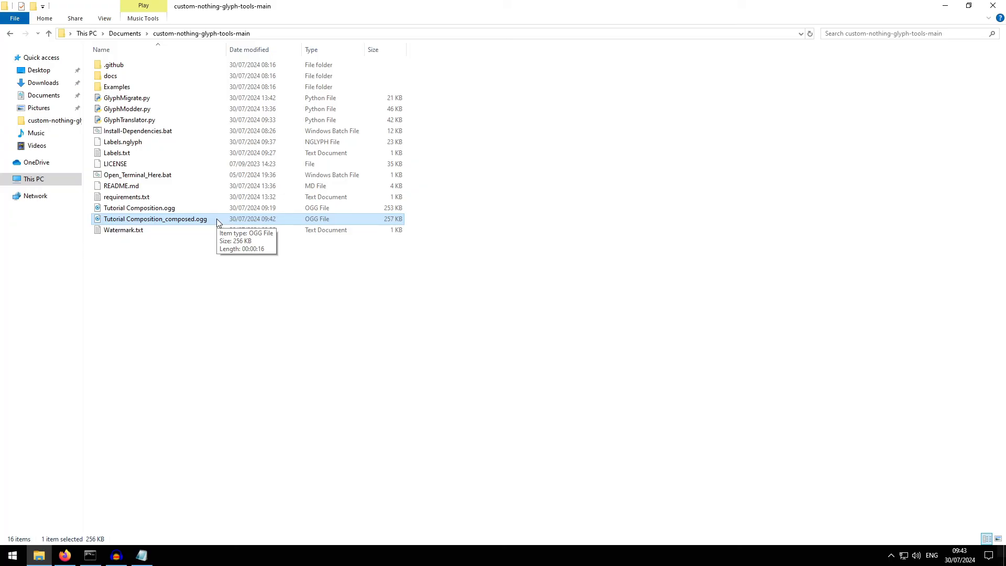
key("alt+Tab")
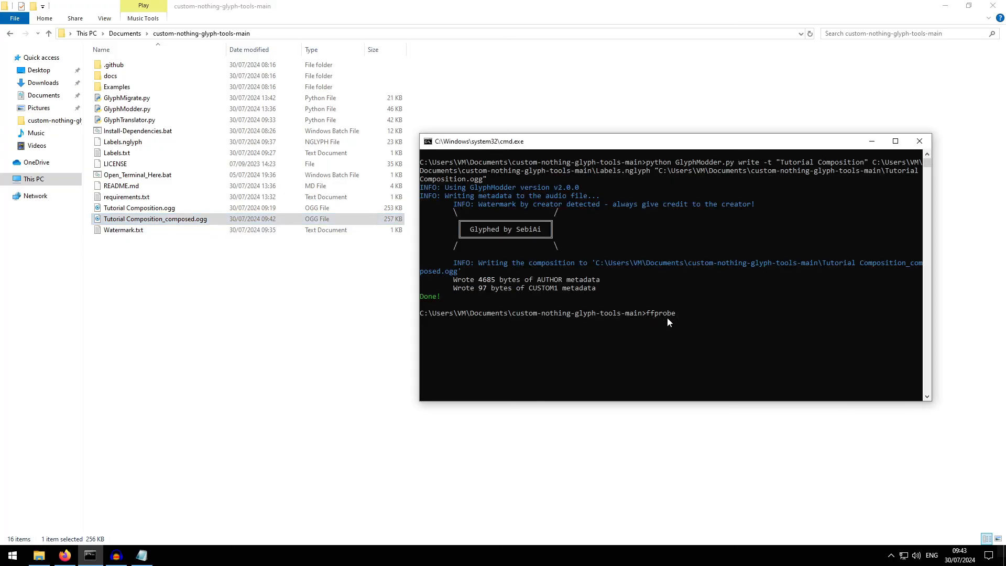
left_click_drag(167, 220, 714, 329)
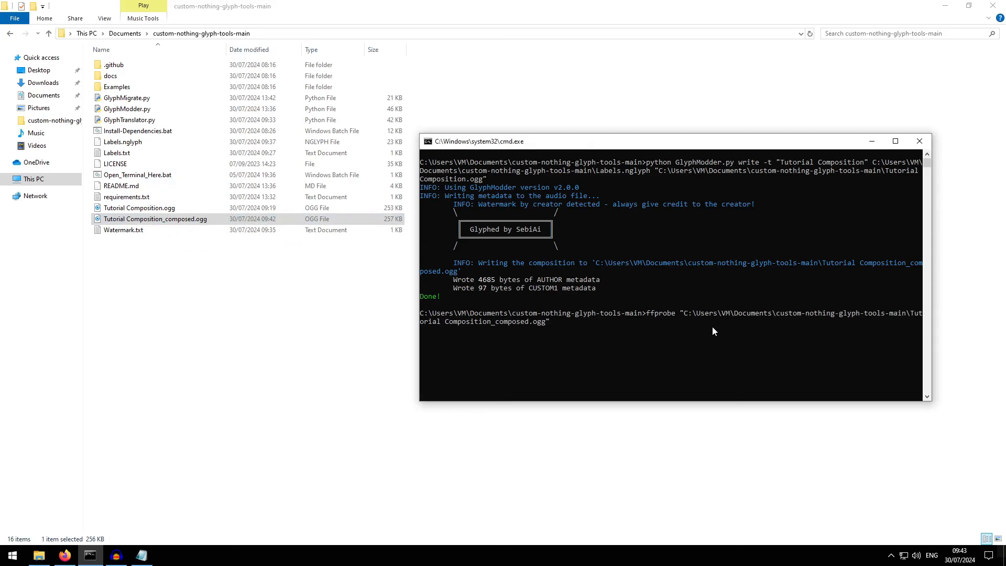
key("Return")
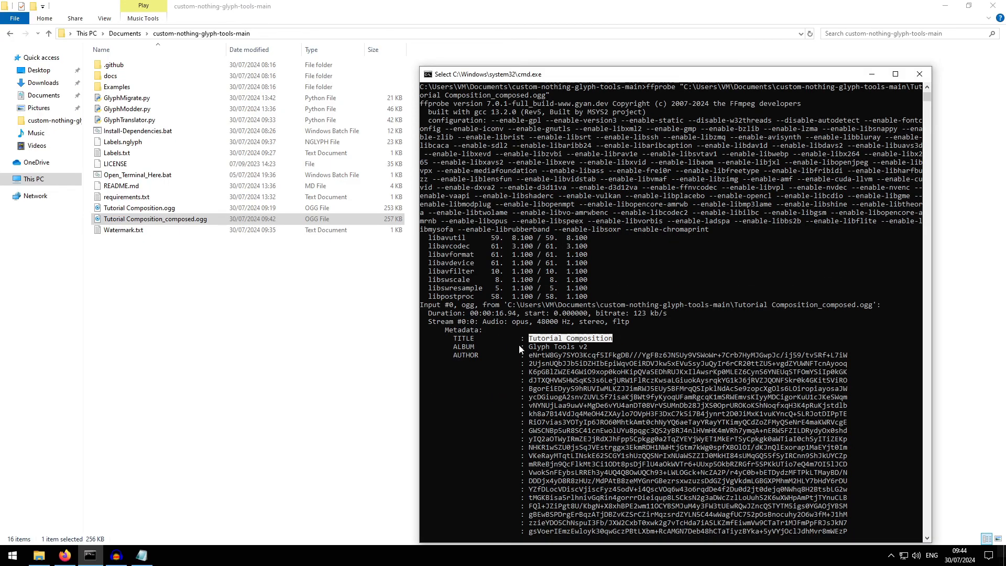
scroll(675, 341, "down", 9)
scroll(622, 278, "down", 14)
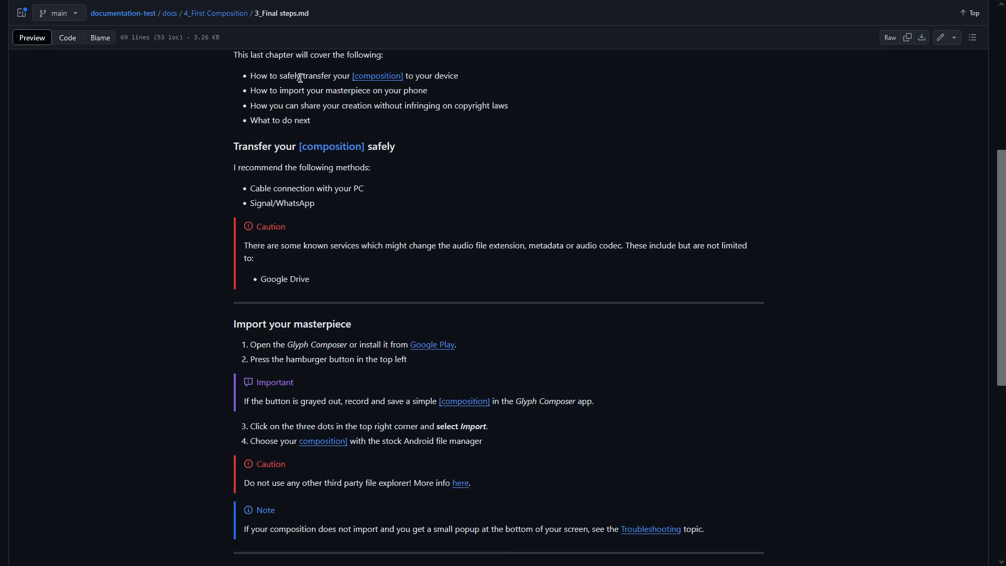
Read the wiki's Final steps page about safely transferring the composition to the phone and which services to avoid.
left_click_drag(274, 91, 371, 91)
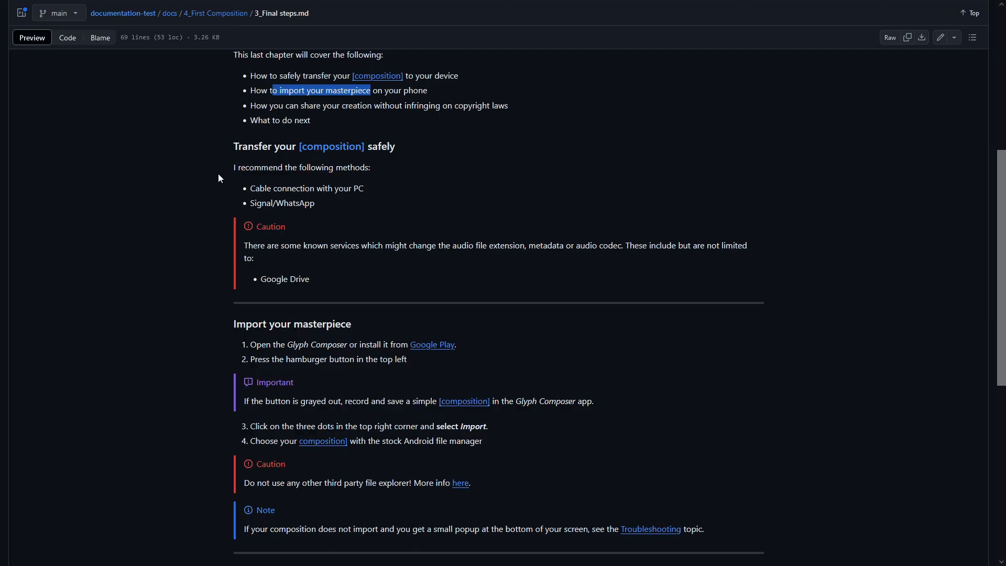
scroll(175, 109, "down", 2)
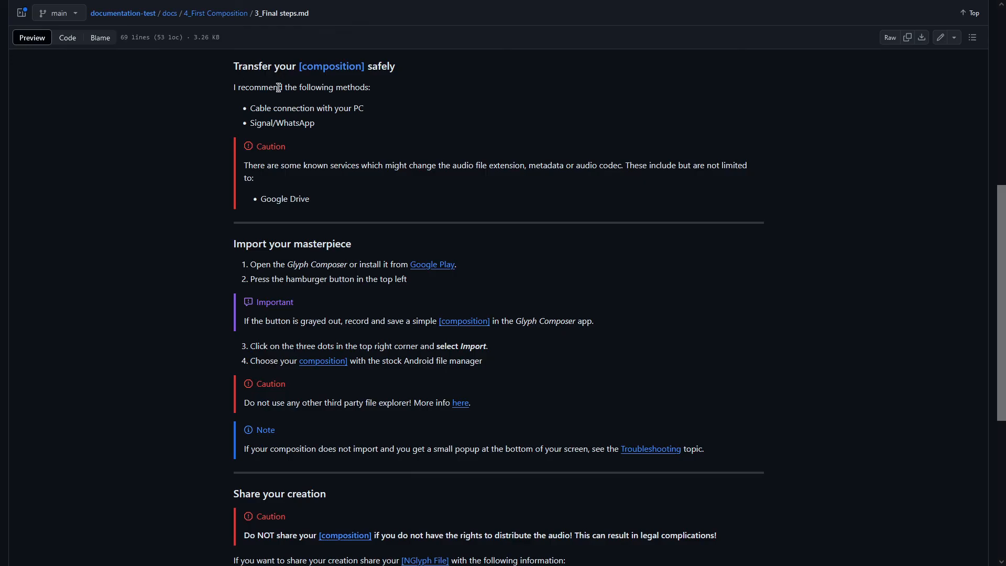
left_click_drag(253, 108, 364, 106)
left_click(435, 111)
left_click_drag(310, 199, 261, 200)
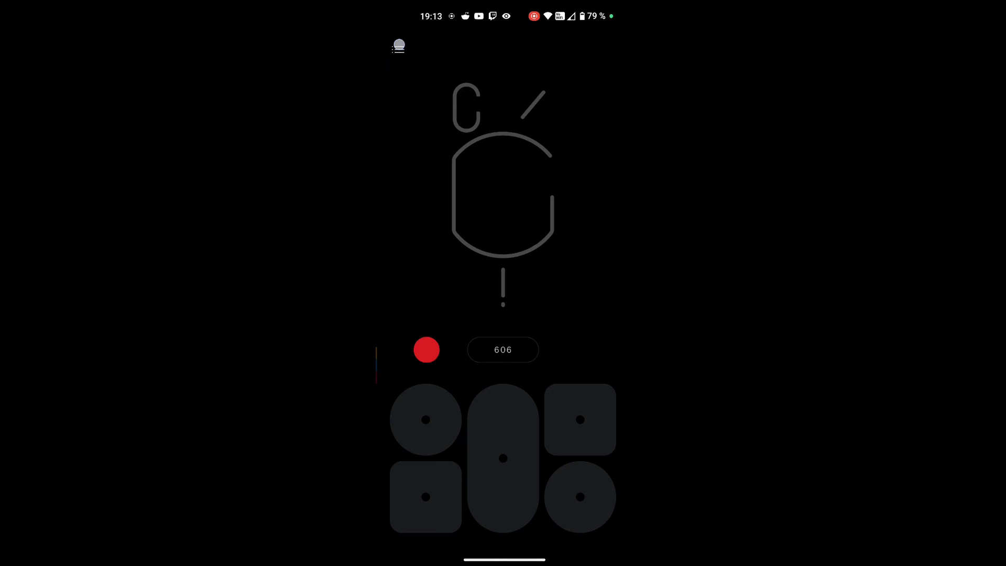
Open the composition library in the phone's Glyph Composer and bring up its options for importing a composition.
left_click(398, 46)
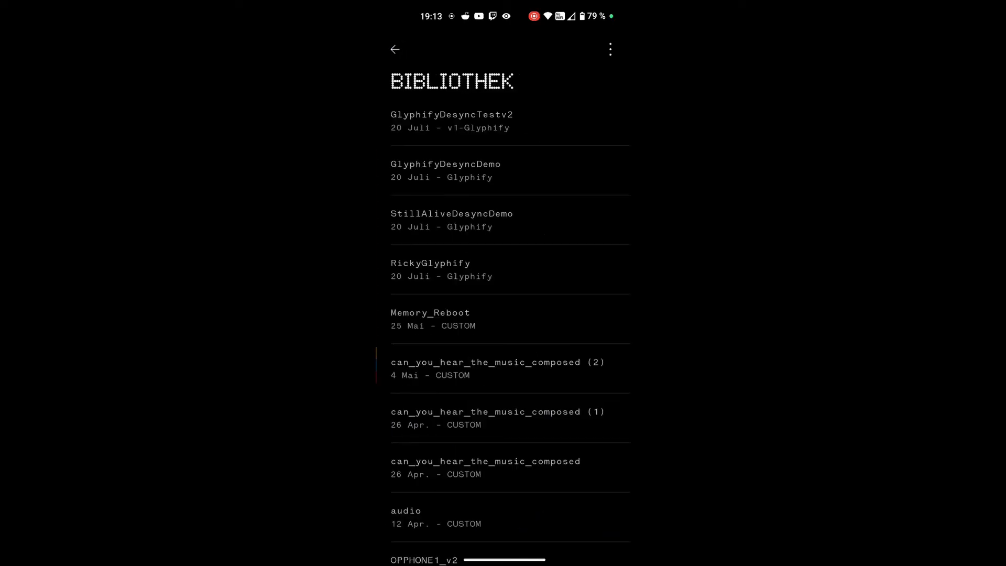
left_click(610, 49)
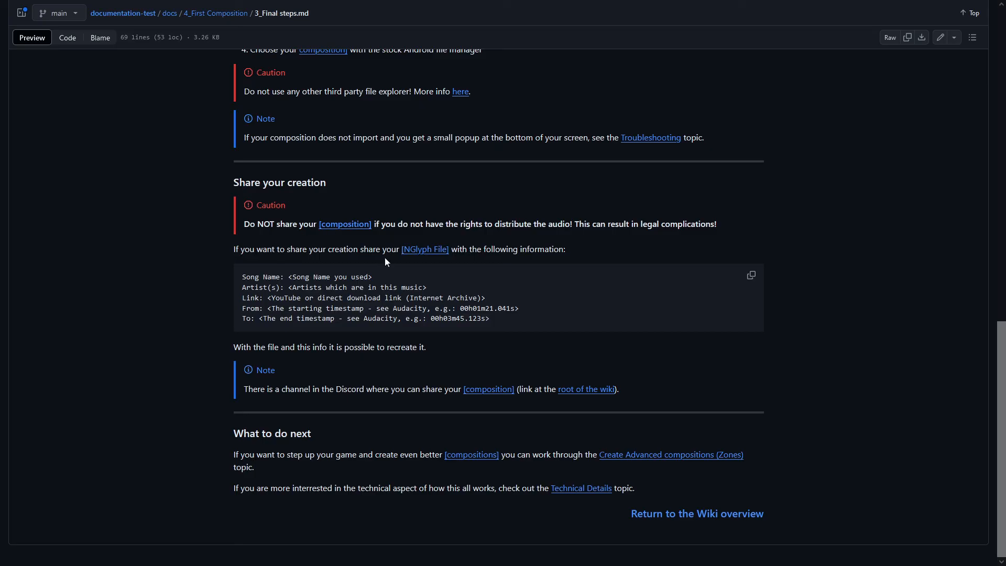
Read the wiki's list of information needed for sharing, and select the Audio 1 clip's span in Audacity to check its start and end timestamps.
left_click_drag(382, 250, 500, 250)
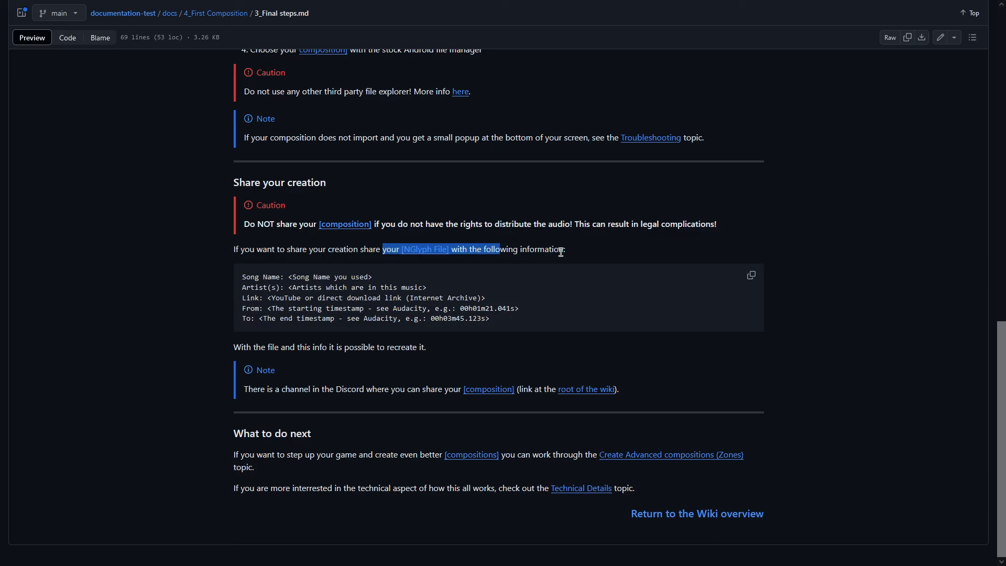
left_click_drag(376, 277, 441, 292)
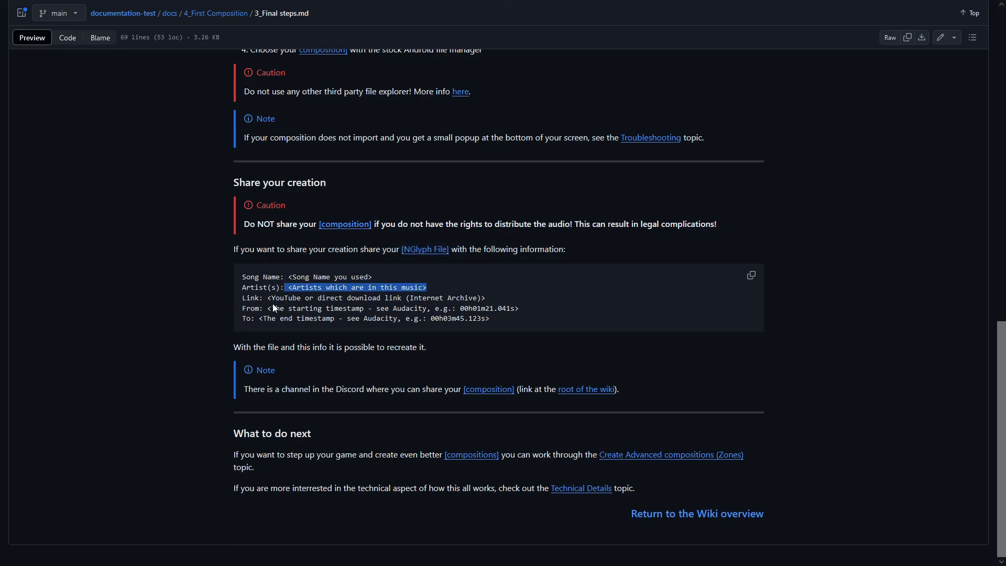
left_click_drag(268, 298, 478, 299)
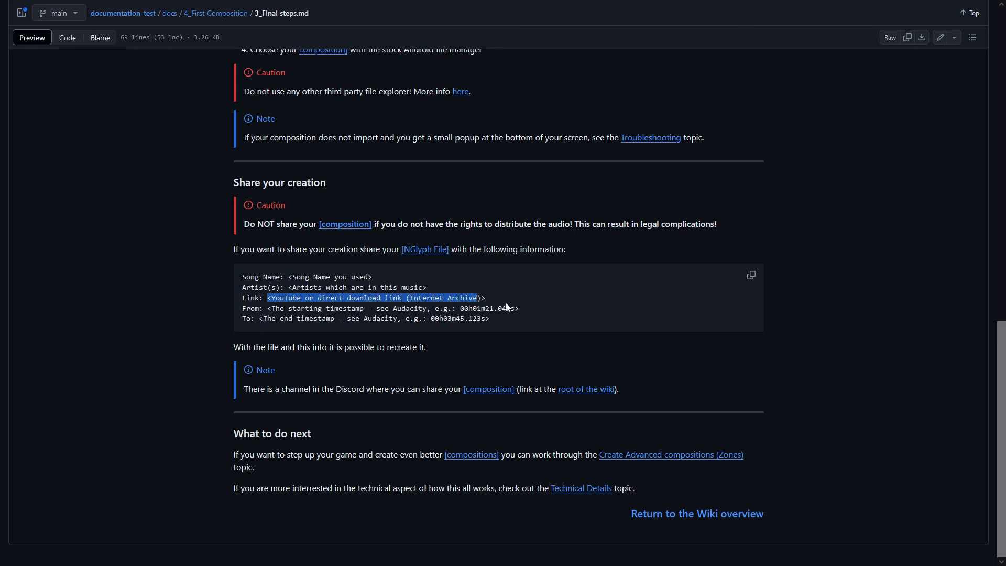
mouse_move(267, 308)
left_mouse_down()
mouse_move(521, 313)
mouse_move(258, 317)
left_mouse_up()
key("alt+Tab")
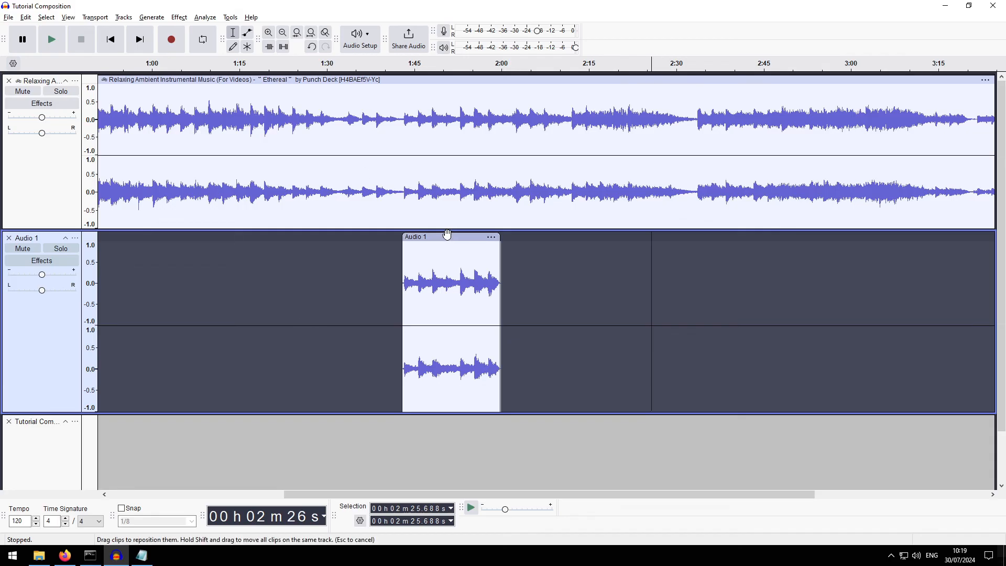
left_click_drag(403, 270, 501, 269)
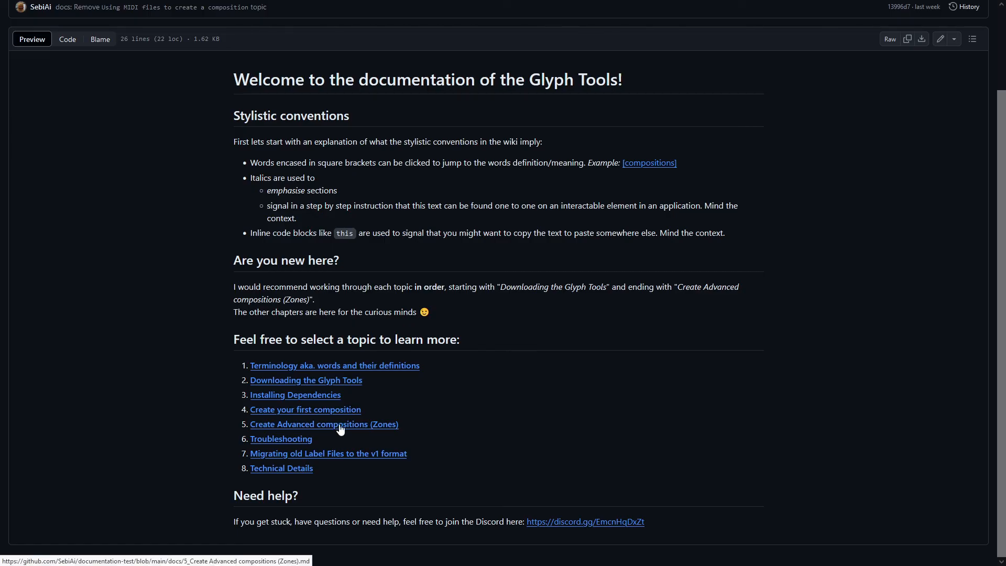
Open the wiki's Create Advanced compositions (Zones) topic and read how to address a zone on the Nothing Phone (2).
left_click(371, 432)
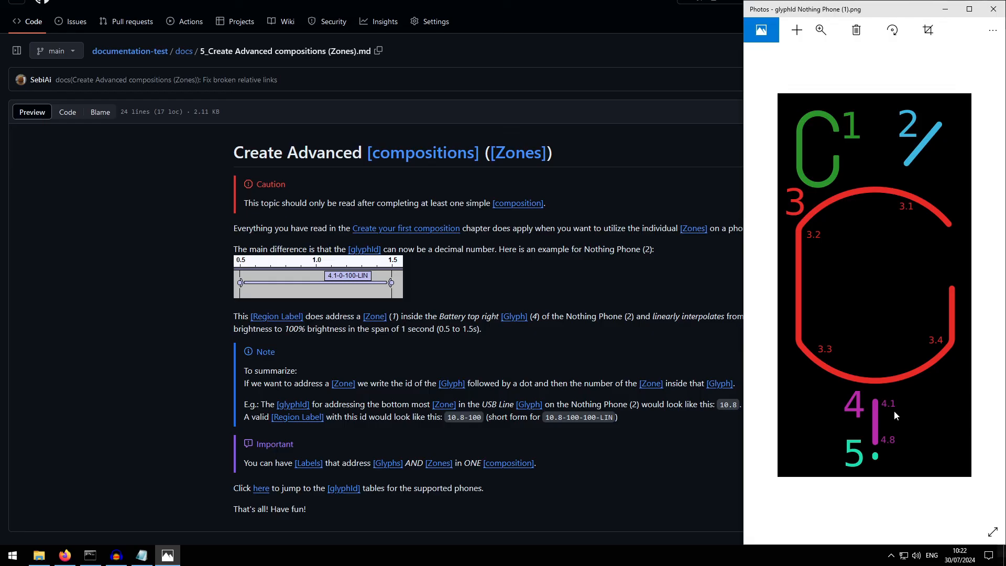
left_click(540, 431)
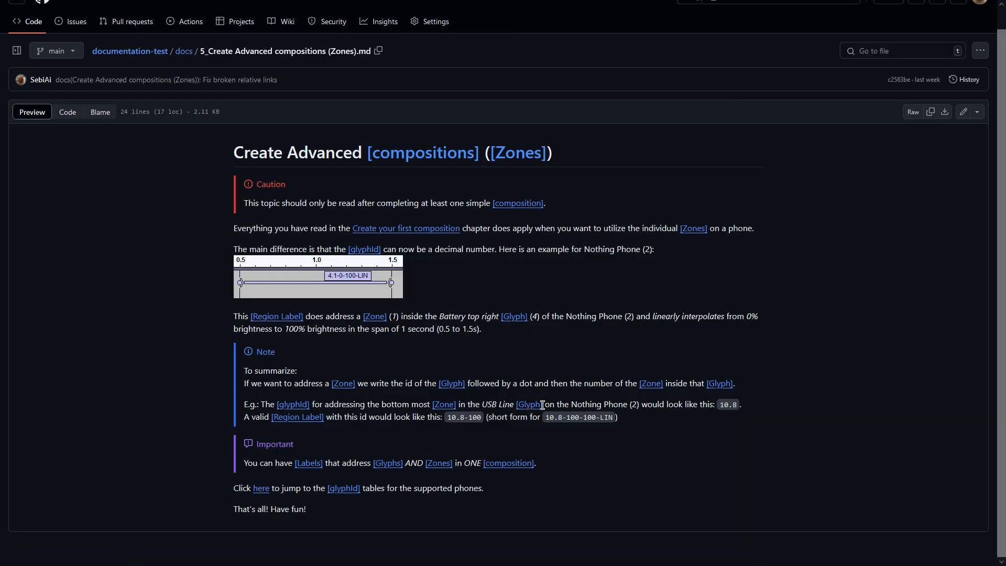
left_click_drag(485, 405, 638, 404)
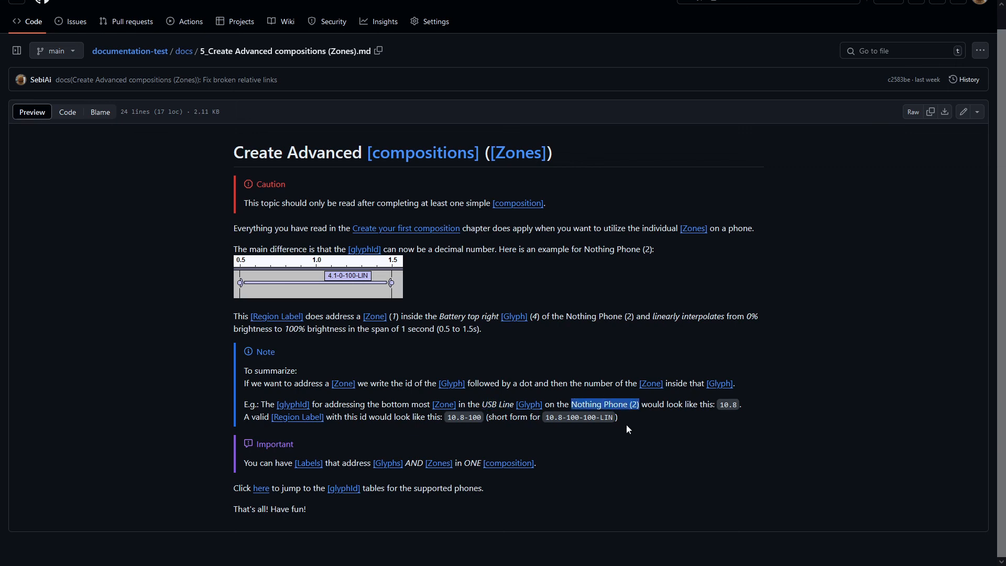